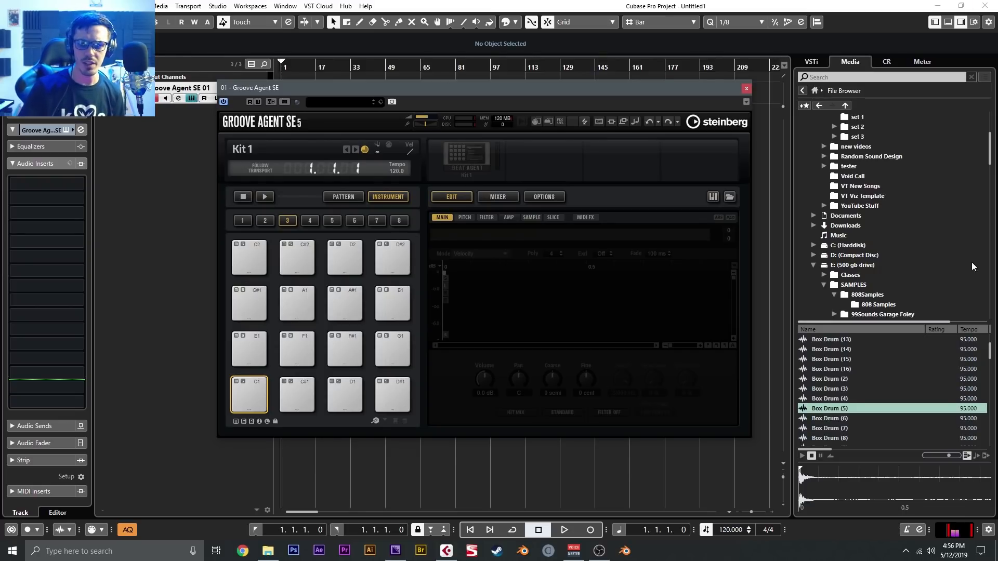
Open the 808 Samples folder inside 808Samples on the E: drive and go to its snare samples.
{"action": "scroll", "coordinate": [935, 265], "scroll_direction": "down", "scroll_amount": 2}
{"action": "left_click", "coordinate": [877, 286]}
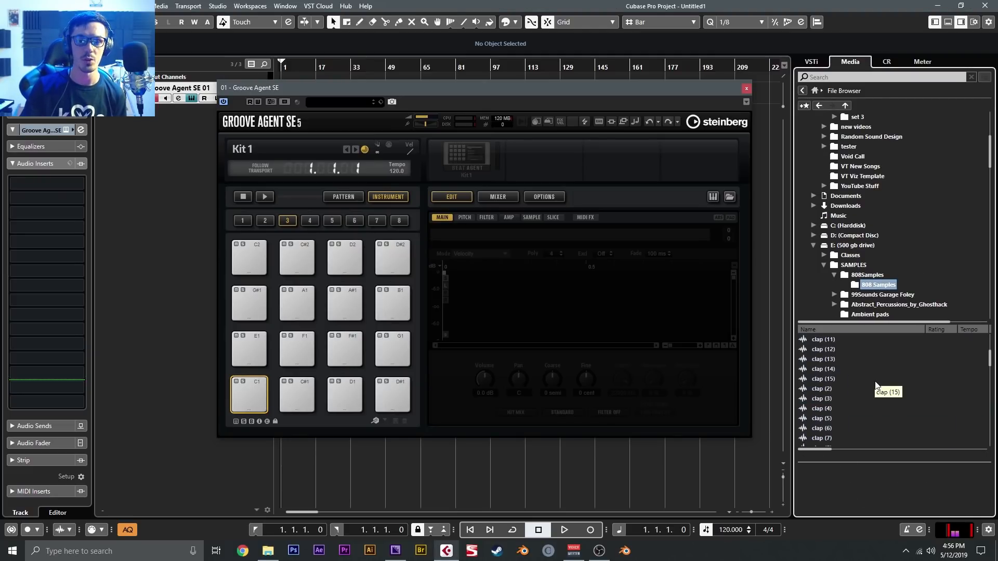
{"action": "scroll", "coordinate": [876, 385], "scroll_direction": "down", "scroll_amount": 10}
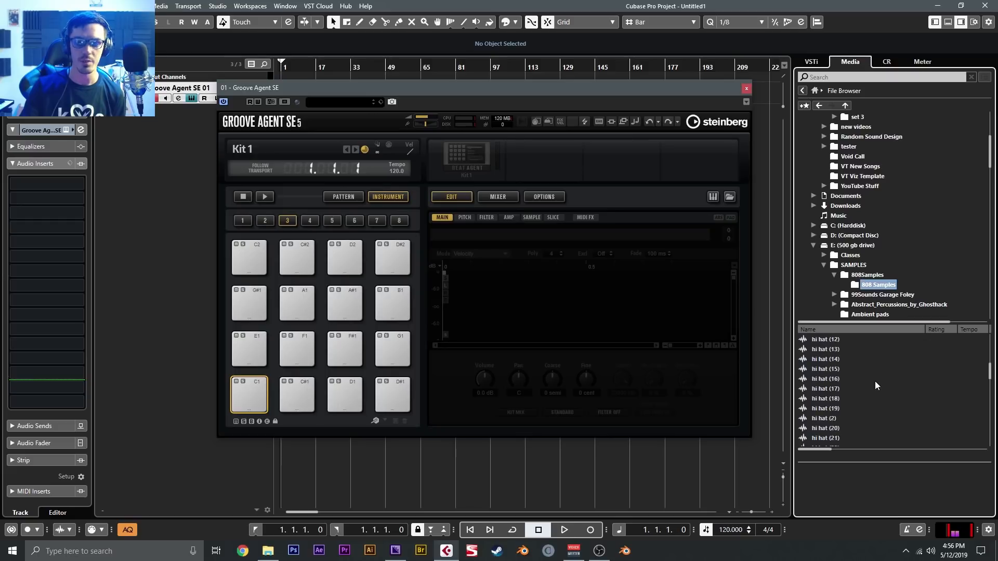
{"action": "scroll", "coordinate": [875, 385], "scroll_direction": "down", "scroll_amount": 10}
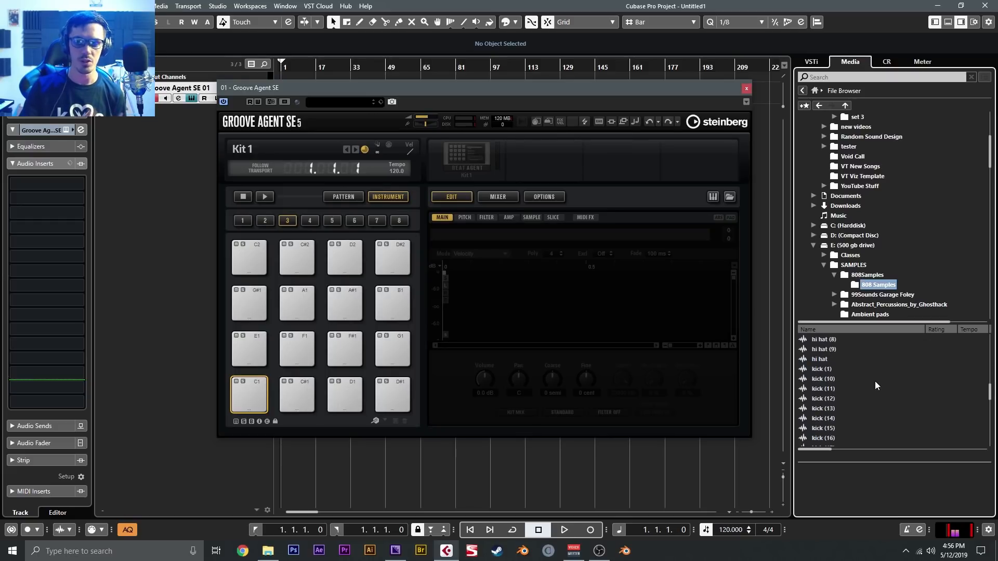
{"action": "scroll", "coordinate": [877, 385], "scroll_direction": "down", "scroll_amount": 8}
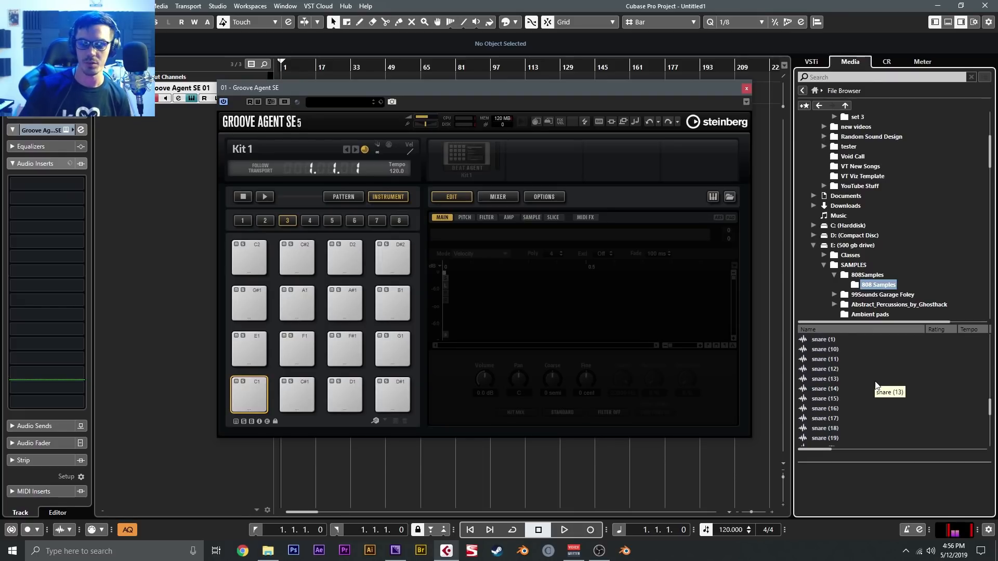
{"action": "scroll", "coordinate": [853, 374], "scroll_direction": "up", "scroll_amount": 1}
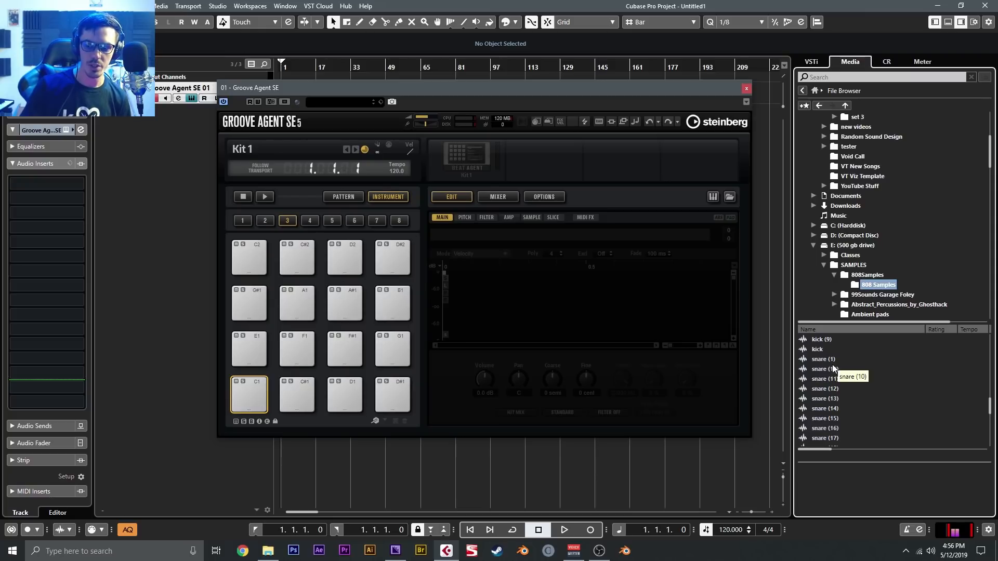
Audition the snare samples and load snare (14) onto the C1 pad.
{"action": "left_click", "coordinate": [835, 369]}
{"action": "key", "text": "Down"}
{"action": "key", "text": "Down"}
{"action": "key", "text": "Down"}
{"action": "key", "text": "Down"}
{"action": "key", "text": "Down"}
{"action": "left_click", "coordinate": [853, 410]}
{"action": "left_click_drag", "start_coordinate": [852, 414], "coordinate": [250, 398]}
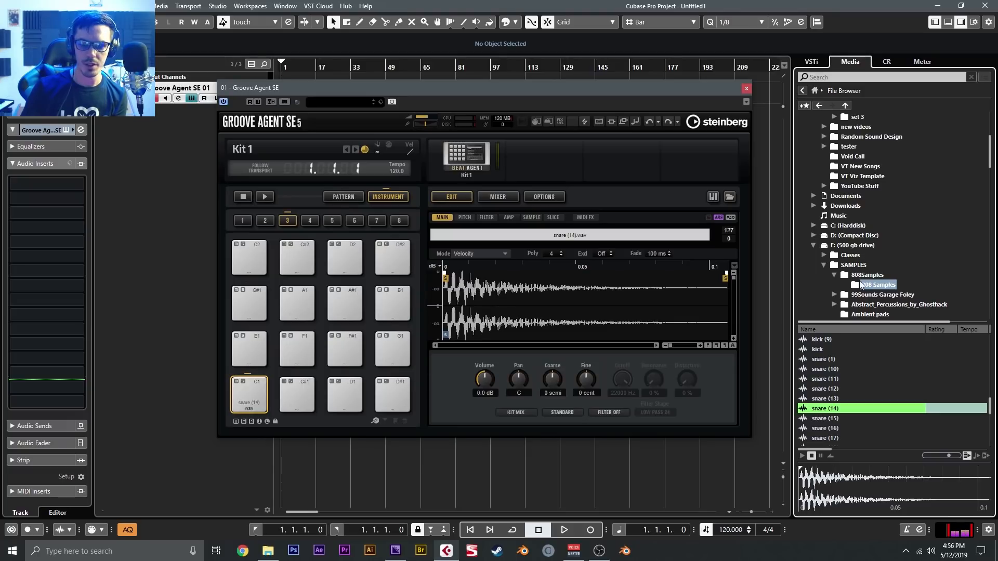
Audition the hi hat samples in the 808 Samples folder and add hi hat (10) to the C1 pad alongside the snare.
{"action": "scroll", "coordinate": [841, 411], "scroll_direction": "up", "scroll_amount": 10}
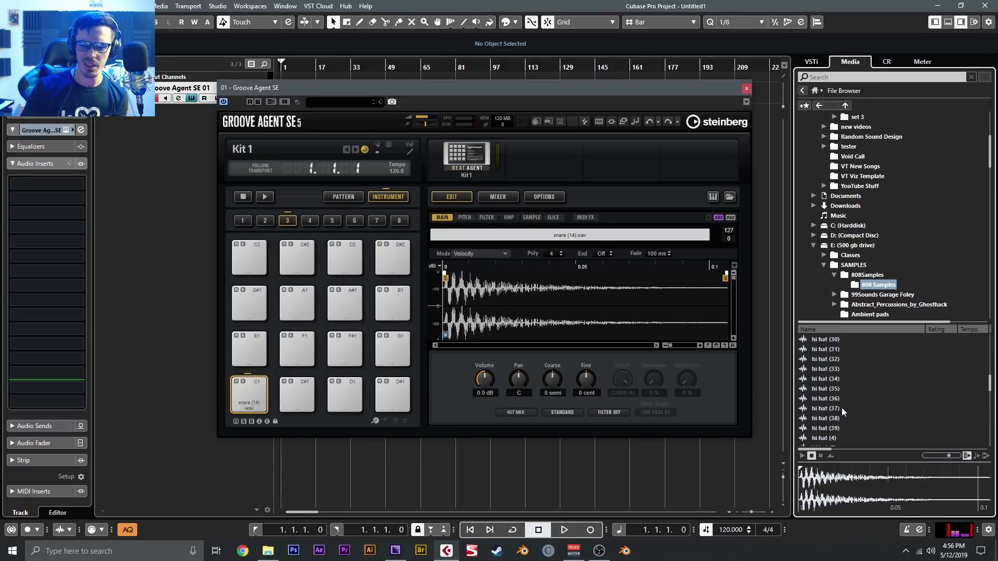
{"action": "scroll", "coordinate": [841, 408], "scroll_direction": "up", "scroll_amount": 2}
{"action": "left_click", "coordinate": [841, 369]}
{"action": "key", "text": "Up"}
{"action": "key", "text": "Up"}
{"action": "key", "text": "Up"}
{"action": "key", "text": "Up"}
{"action": "key", "text": "Up"}
{"action": "key", "text": "Up"}
{"action": "key", "text": "Up"}
{"action": "key", "text": "Up"}
{"action": "key", "text": "Up"}
{"action": "key", "text": "Up"}
{"action": "key", "text": "Up"}
{"action": "key", "text": "Up"}
{"action": "key", "text": "Up"}
{"action": "key", "text": "Up"}
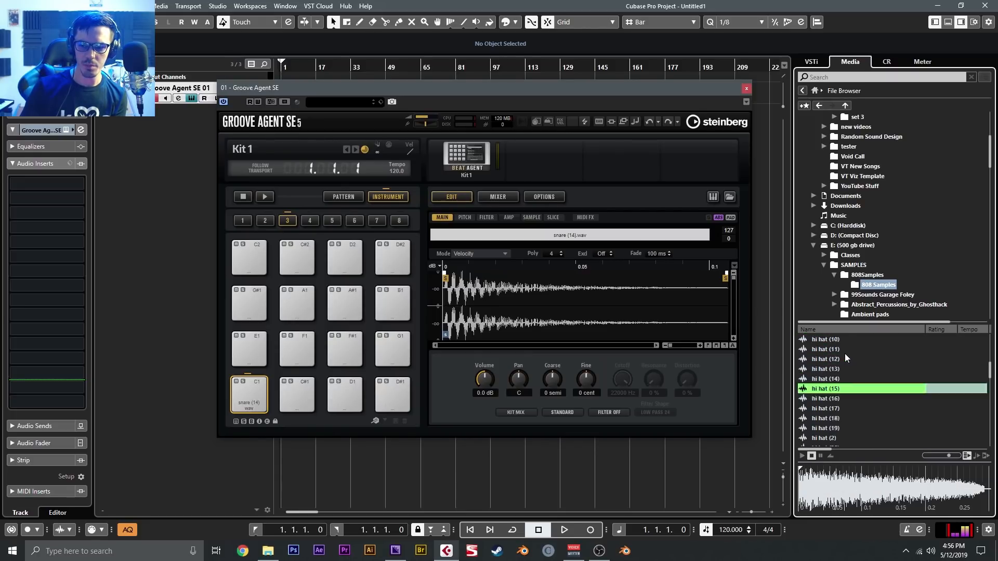
{"action": "scroll", "coordinate": [845, 355], "scroll_direction": "up", "scroll_amount": 3}
{"action": "left_click", "coordinate": [847, 393]}
{"action": "left_click", "coordinate": [855, 403]}
{"action": "left_click_drag", "start_coordinate": [855, 406], "coordinate": [246, 390]}
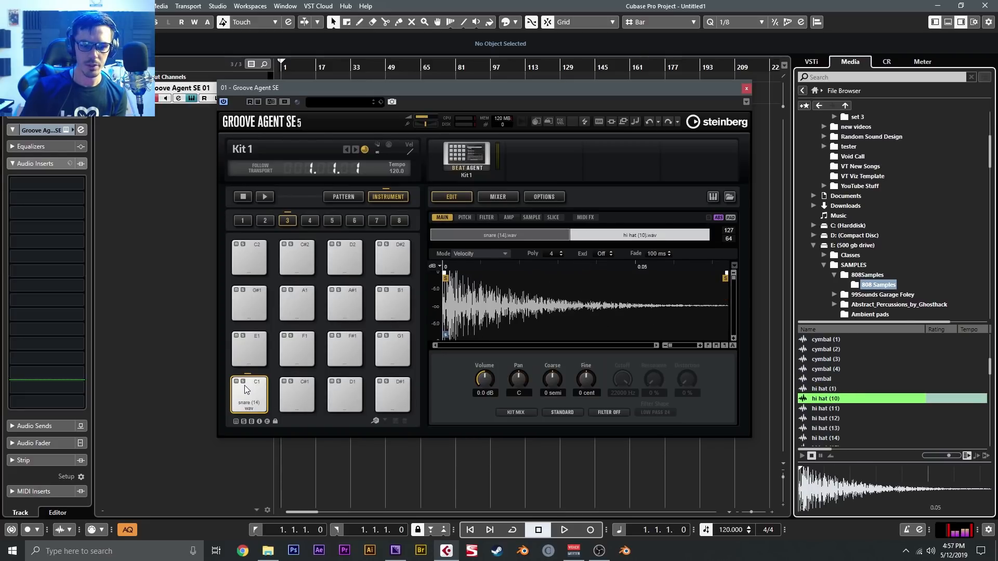
Set the C1 pad's sample mode to Layer and play the pad to hear both samples together.
{"action": "left_click", "coordinate": [487, 254]}
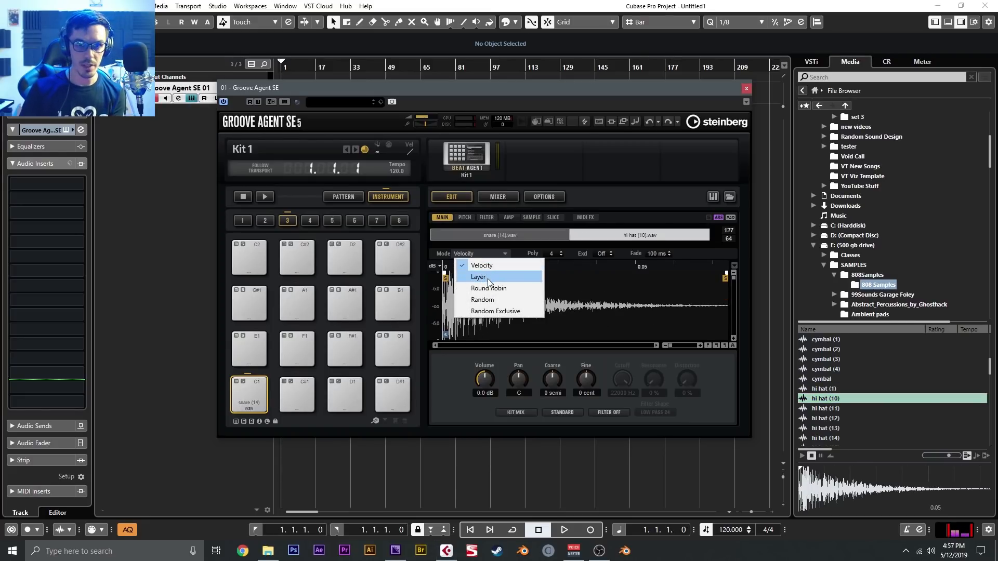
{"action": "left_click", "coordinate": [489, 278]}
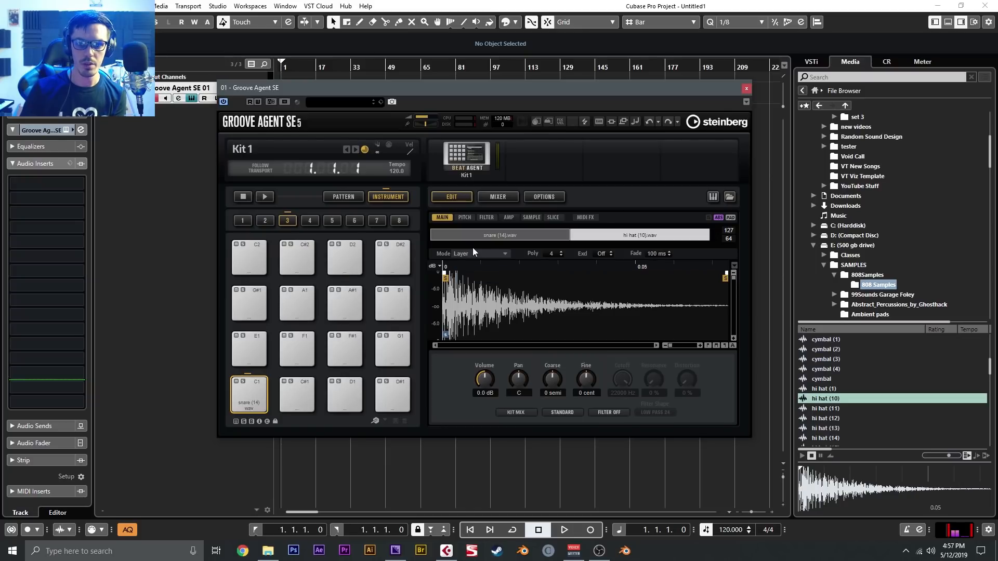
{"action": "left_click", "coordinate": [260, 403]}
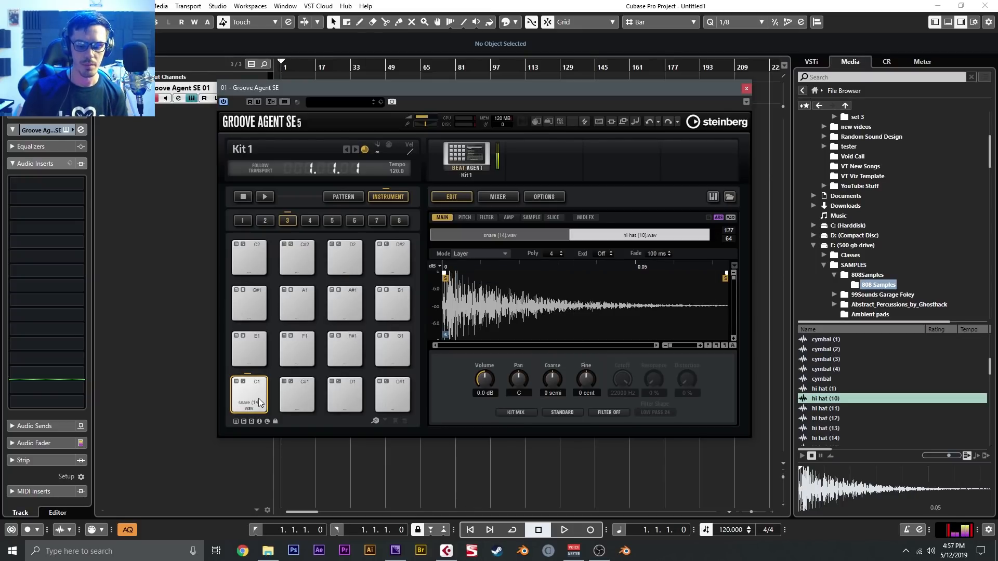
{"action": "scroll", "coordinate": [878, 245], "scroll_direction": "up", "scroll_amount": 5}
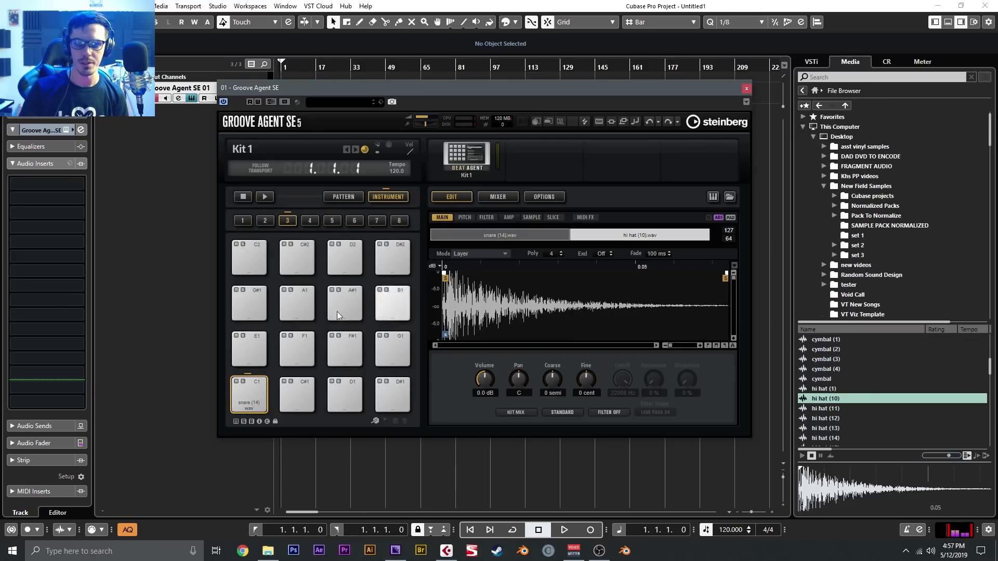
{"action": "left_click", "coordinate": [252, 403]}
{"action": "left_click", "coordinate": [253, 404]}
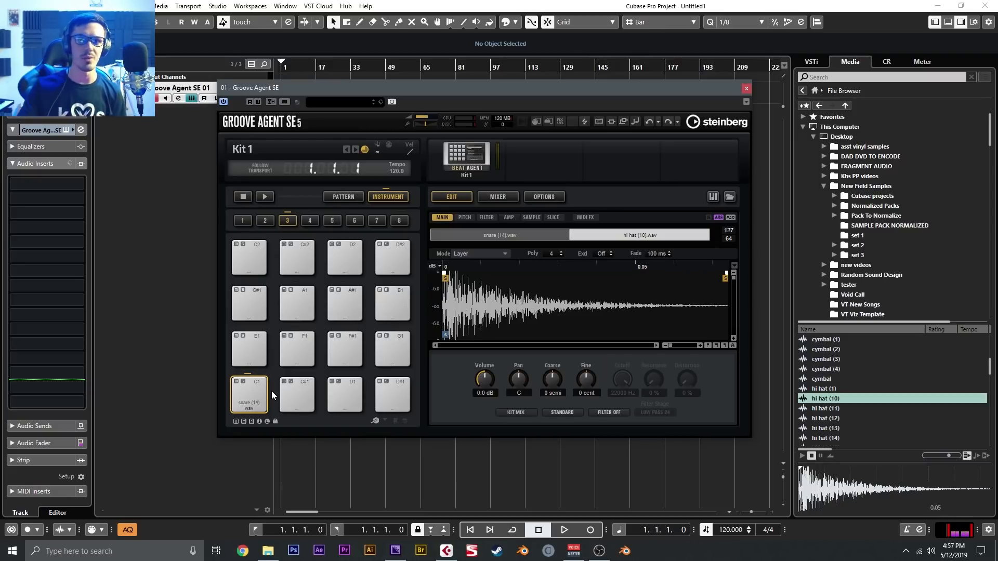
Open the SAMPLE PACK NORMALIZED folder and browse its samples to the Box Drum recordings.
{"action": "left_click", "coordinate": [900, 230]}
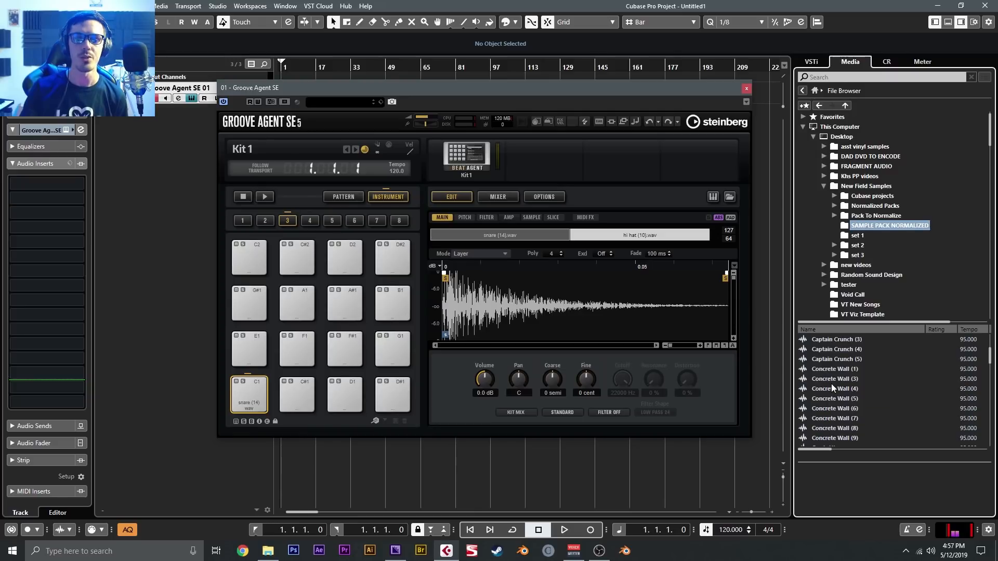
{"action": "scroll", "coordinate": [860, 408], "scroll_direction": "down", "scroll_amount": 8}
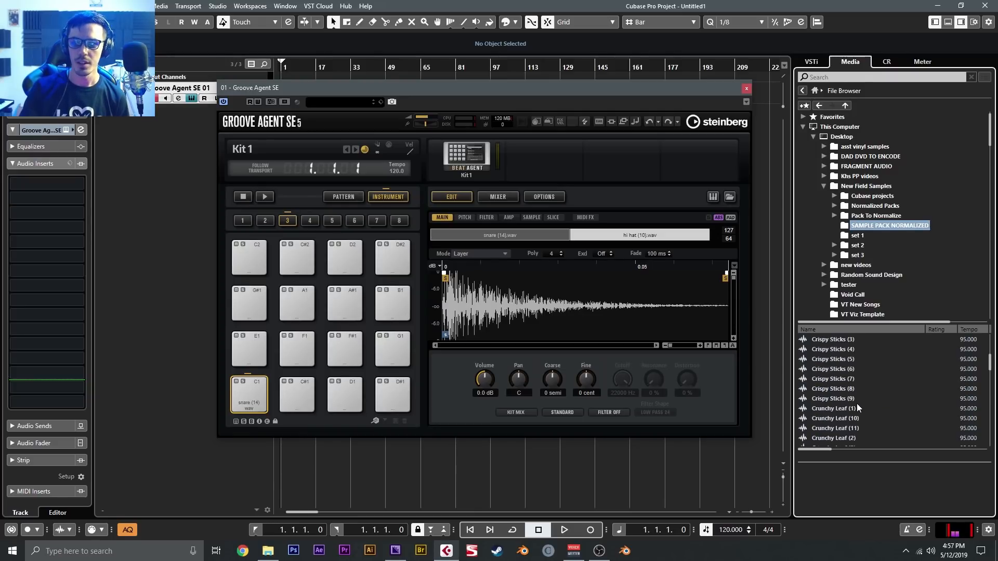
{"action": "scroll", "coordinate": [857, 404], "scroll_direction": "down", "scroll_amount": 10}
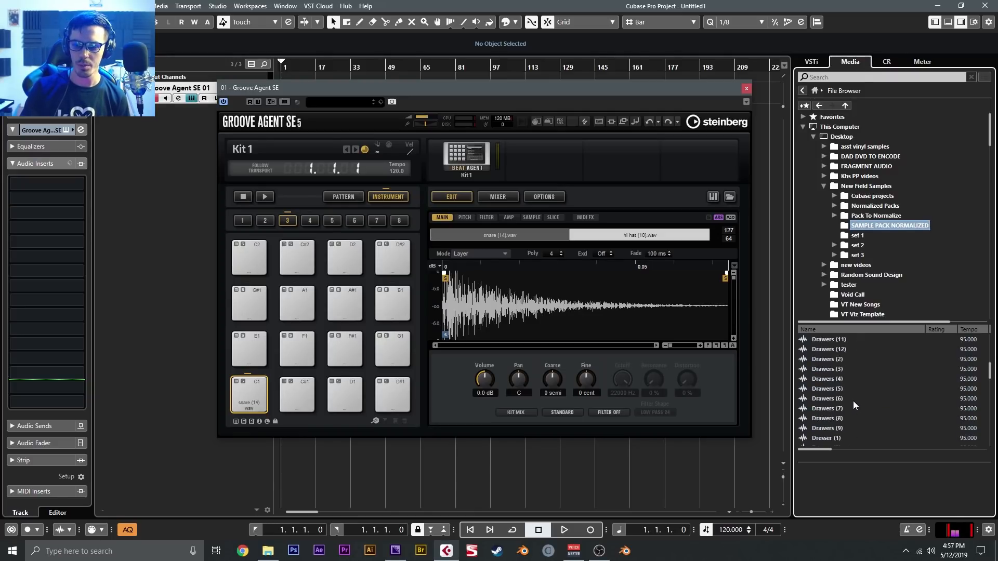
{"action": "scroll", "coordinate": [853, 404], "scroll_direction": "down", "scroll_amount": 10}
{"action": "scroll", "coordinate": [854, 398], "scroll_direction": "up", "scroll_amount": 15}
{"action": "scroll", "coordinate": [855, 392], "scroll_direction": "down", "scroll_amount": 5}
Audition the Box Drum samples and add Box Drum (5) as another layer on the C1 pad.
{"action": "left_click", "coordinate": [855, 371]}
{"action": "key", "text": "Up"}
{"action": "left_click", "coordinate": [875, 380]}
{"action": "left_click", "coordinate": [853, 390]}
{"action": "left_click", "coordinate": [839, 397]}
{"action": "left_click", "coordinate": [865, 391]}
{"action": "left_click", "coordinate": [865, 400]}
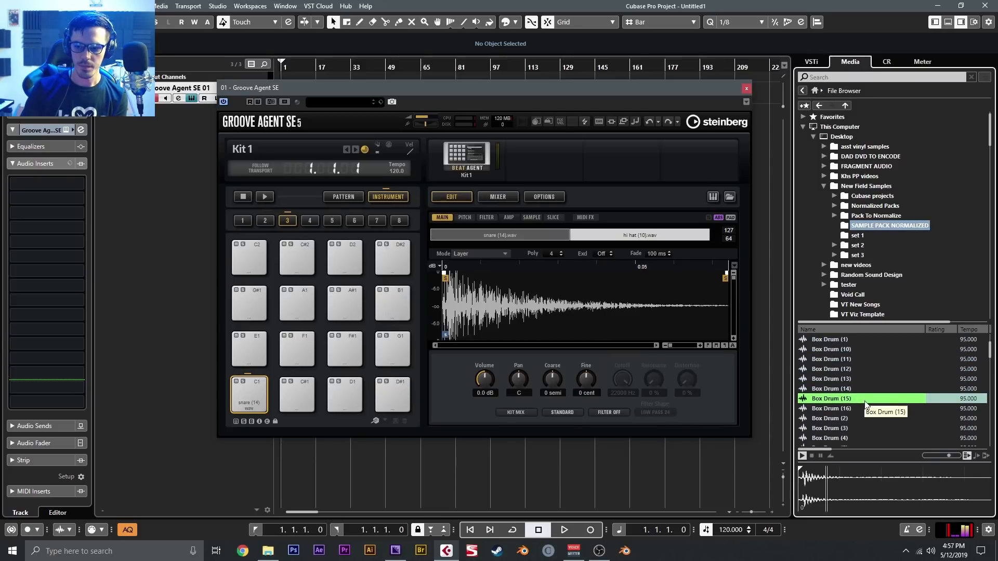
{"action": "key", "text": "Down"}
{"action": "key", "text": "Down"}
{"action": "key", "text": "Down"}
{"action": "key", "text": "Down"}
{"action": "key", "text": "Down"}
{"action": "key", "text": "Down"}
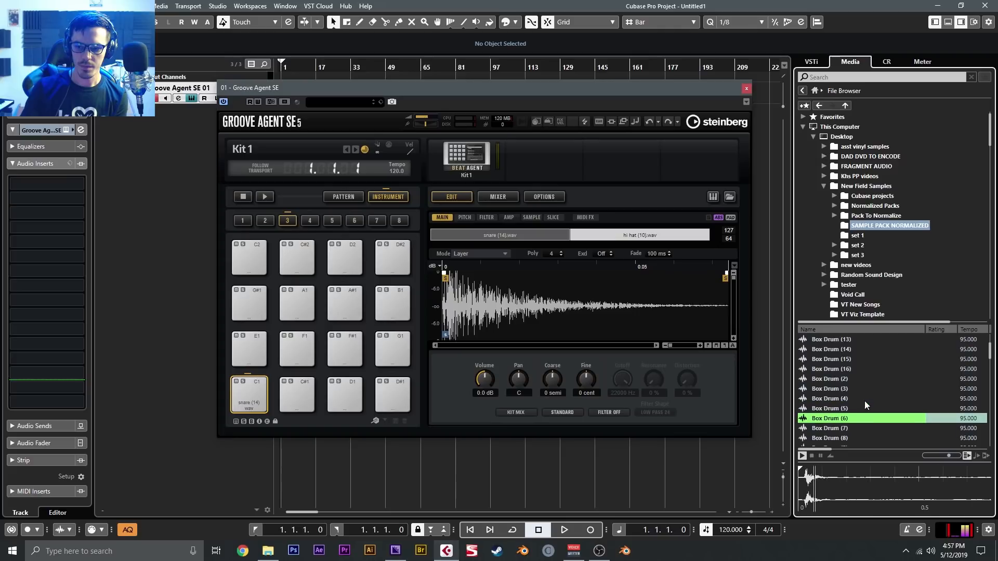
{"action": "left_click", "coordinate": [853, 409]}
{"action": "left_click_drag", "start_coordinate": [853, 409], "coordinate": [256, 391]}
Compare the neighbouring Box Drum samples and add Box Drum (6) as a further layer on the C1 pad.
{"action": "left_click", "coordinate": [895, 418]}
{"action": "key", "text": "Down"}
{"action": "key", "text": "Down"}
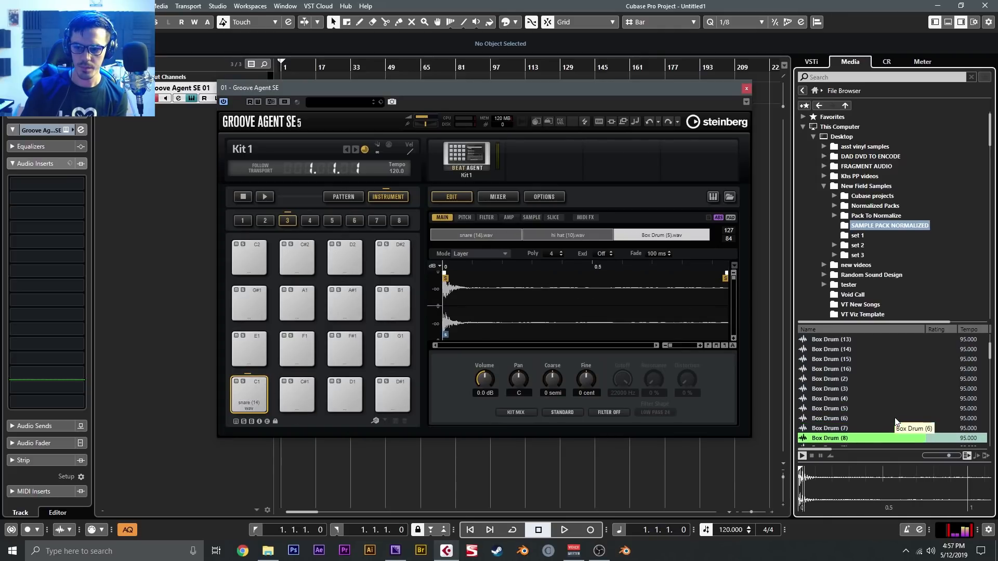
{"action": "left_click", "coordinate": [895, 419]}
{"action": "scroll", "coordinate": [887, 411], "scroll_direction": "down", "scroll_amount": 4}
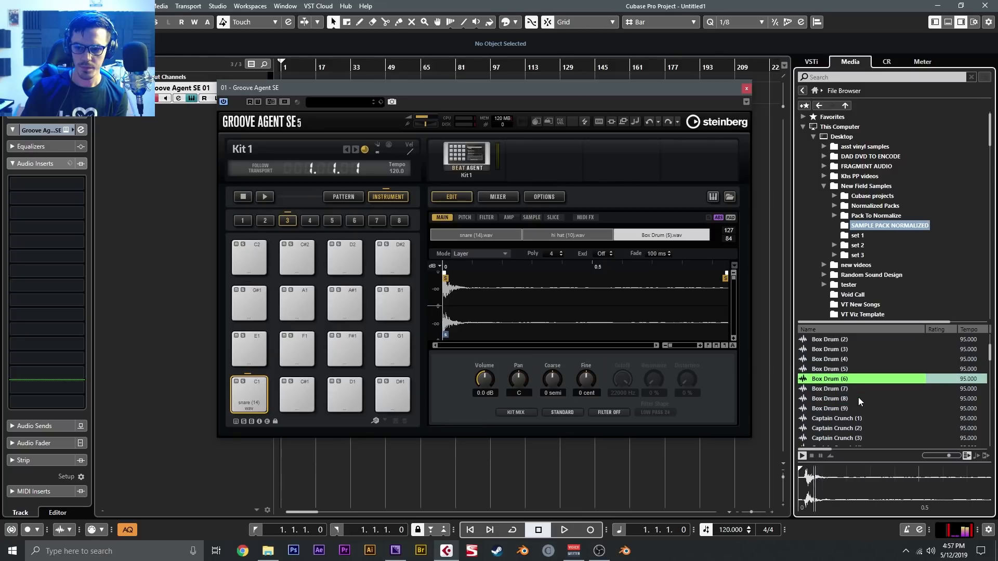
{"action": "left_click_drag", "start_coordinate": [851, 382], "coordinate": [242, 390]}
Audition the Drawers samples in SAMPLE PACK NORMALIZED, working back through the list to Dirt (5).
{"action": "scroll", "coordinate": [874, 371], "scroll_direction": "down", "scroll_amount": 3}
{"action": "scroll", "coordinate": [868, 382], "scroll_direction": "down", "scroll_amount": 8}
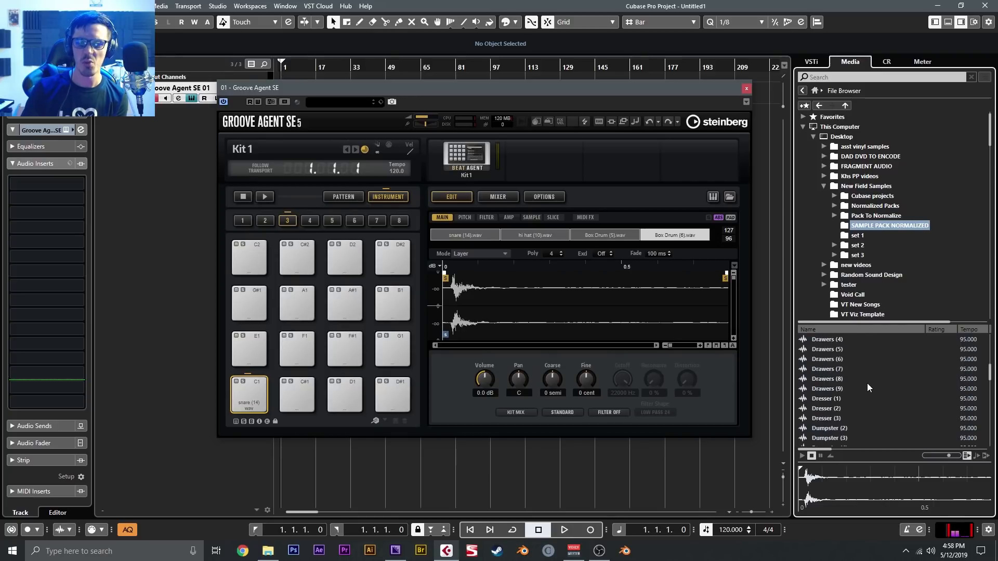
{"action": "left_click", "coordinate": [843, 369]}
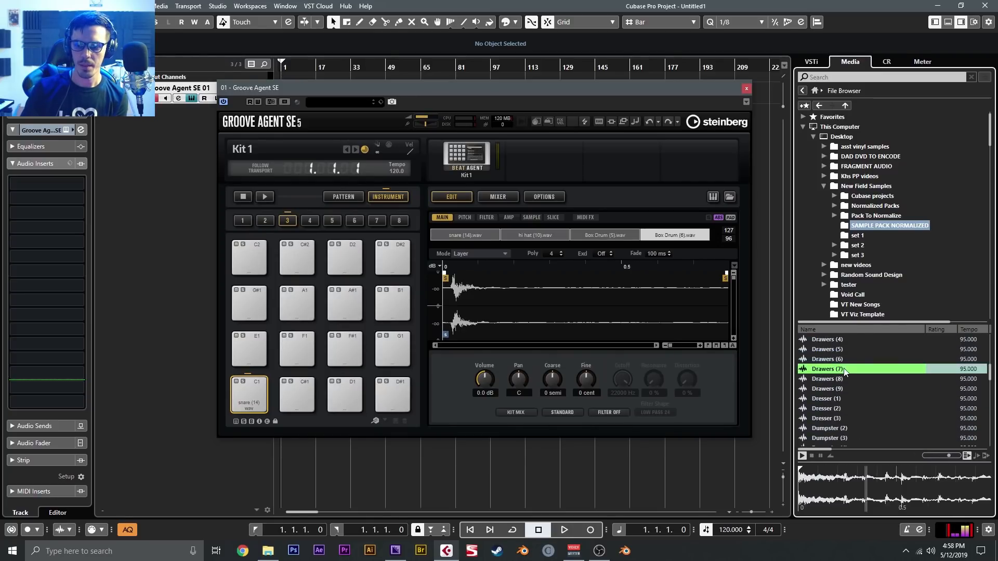
{"action": "scroll", "coordinate": [846, 371], "scroll_direction": "up", "scroll_amount": 2}
{"action": "left_click", "coordinate": [847, 370]}
{"action": "key", "text": "Up"}
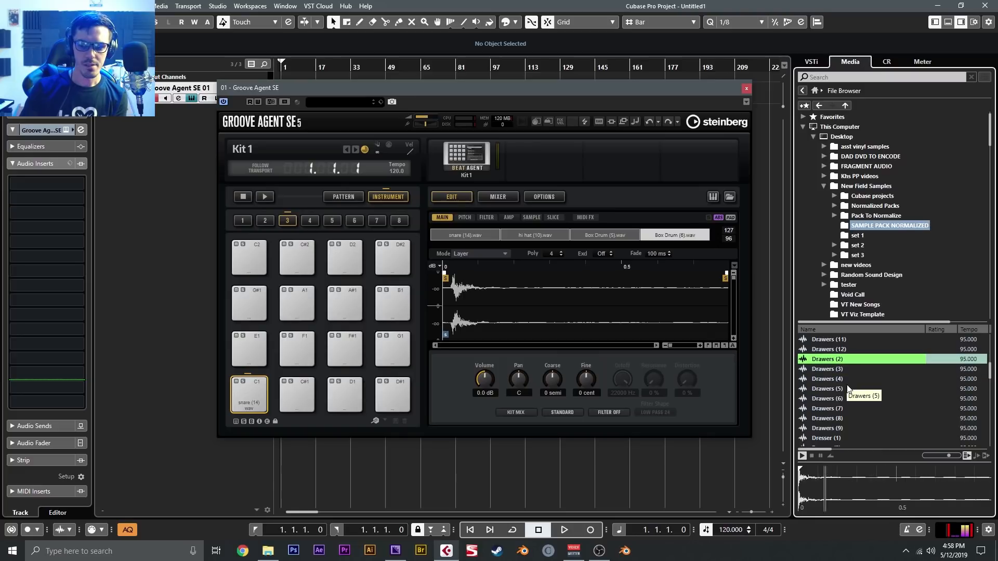
{"action": "key", "text": "Up"}
{"action": "key", "text": "Up"}
{"action": "key", "text": "Up"}
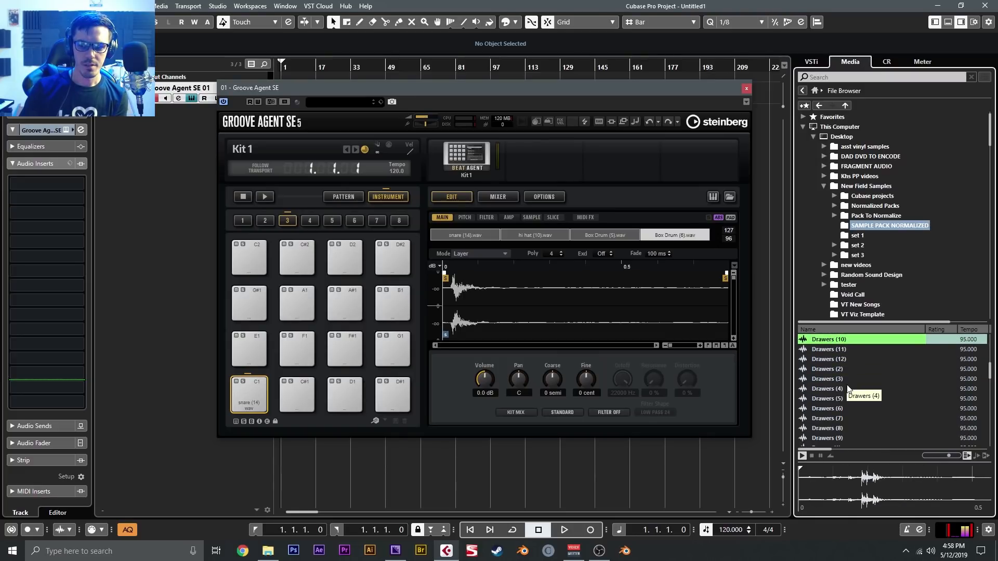
{"action": "key", "text": "Up"}
{"action": "key", "text": "Up"}
{"action": "key", "text": "Up"}
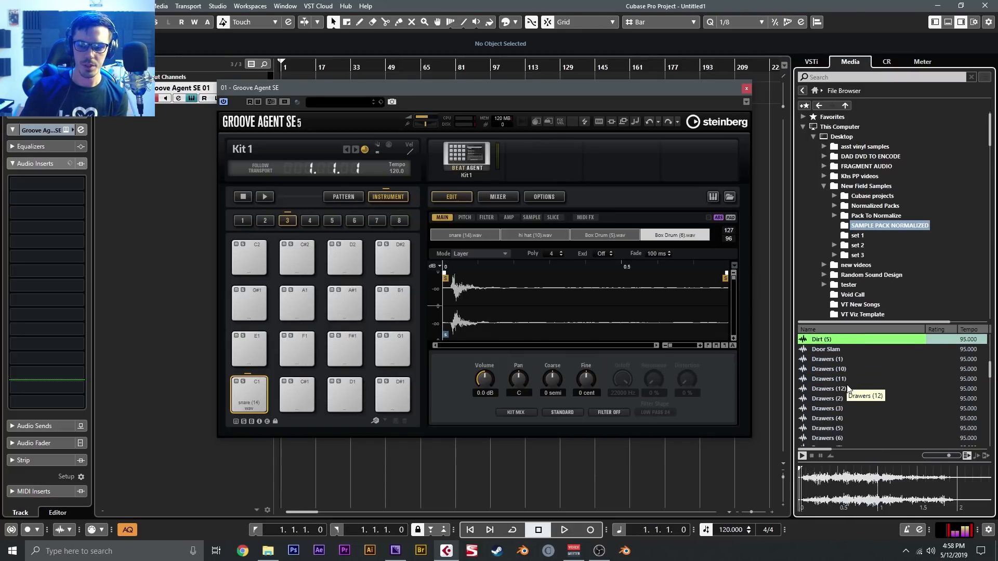
Audition more samples in the folder, down to Hand Percs (3), and play the layered C1 pad.
{"action": "scroll", "coordinate": [847, 385], "scroll_direction": "up", "scroll_amount": 2}
{"action": "left_click", "coordinate": [849, 370]}
{"action": "left_click", "coordinate": [852, 350]}
{"action": "scroll", "coordinate": [854, 391], "scroll_direction": "up", "scroll_amount": 1}
{"action": "left_click", "coordinate": [858, 370]}
{"action": "scroll", "coordinate": [865, 397], "scroll_direction": "down", "scroll_amount": 15}
{"action": "left_click", "coordinate": [861, 391]}
{"action": "scroll", "coordinate": [866, 398], "scroll_direction": "down", "scroll_amount": 1}
{"action": "left_click", "coordinate": [866, 408]}
{"action": "scroll", "coordinate": [862, 404], "scroll_direction": "down", "scroll_amount": 3}
{"action": "left_click", "coordinate": [860, 410]}
{"action": "left_click", "coordinate": [844, 341]}
{"action": "scroll", "coordinate": [853, 363], "scroll_direction": "up", "scroll_amount": 3}
{"action": "left_click", "coordinate": [860, 360]}
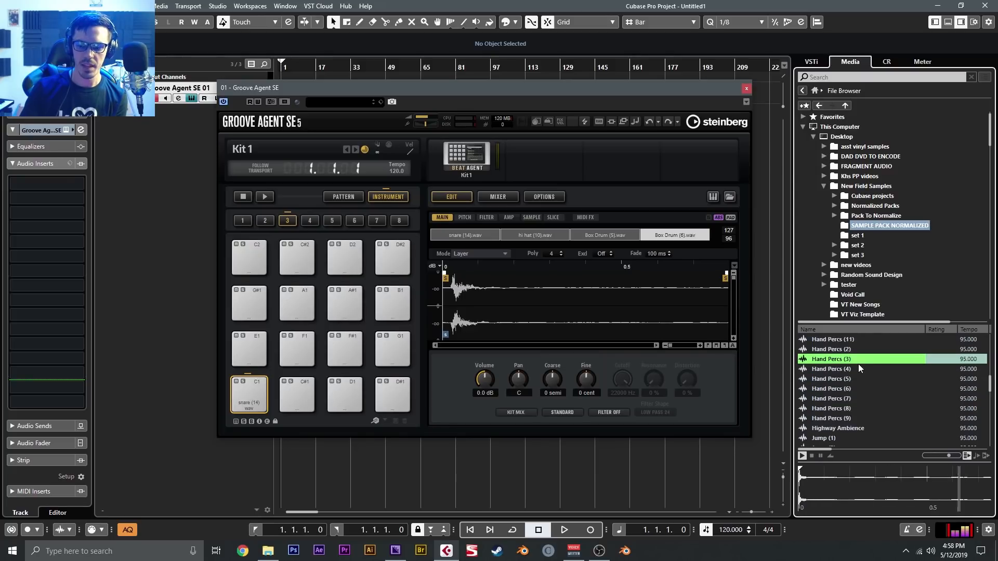
{"action": "left_click", "coordinate": [255, 405]}
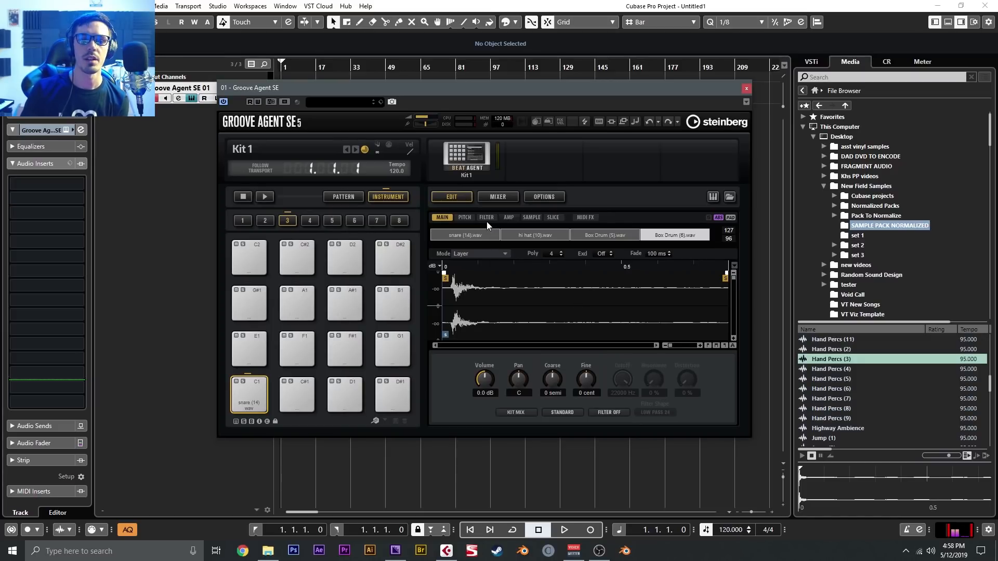
Show the C1 pad's sample settings and limit the edit scope to the selected sample, trying it on several layers.
{"action": "left_click", "coordinate": [525, 220]}
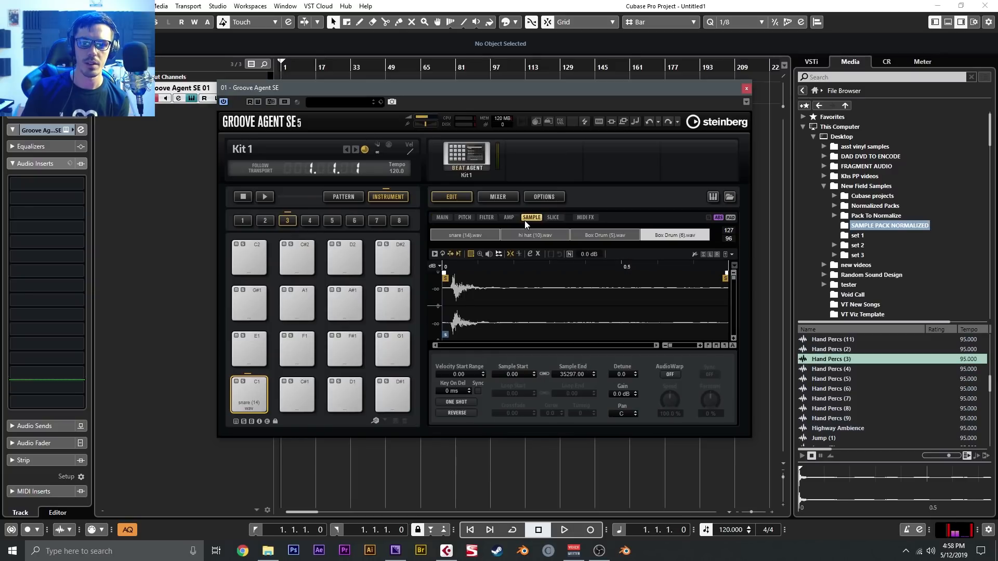
{"action": "left_click", "coordinate": [731, 217]}
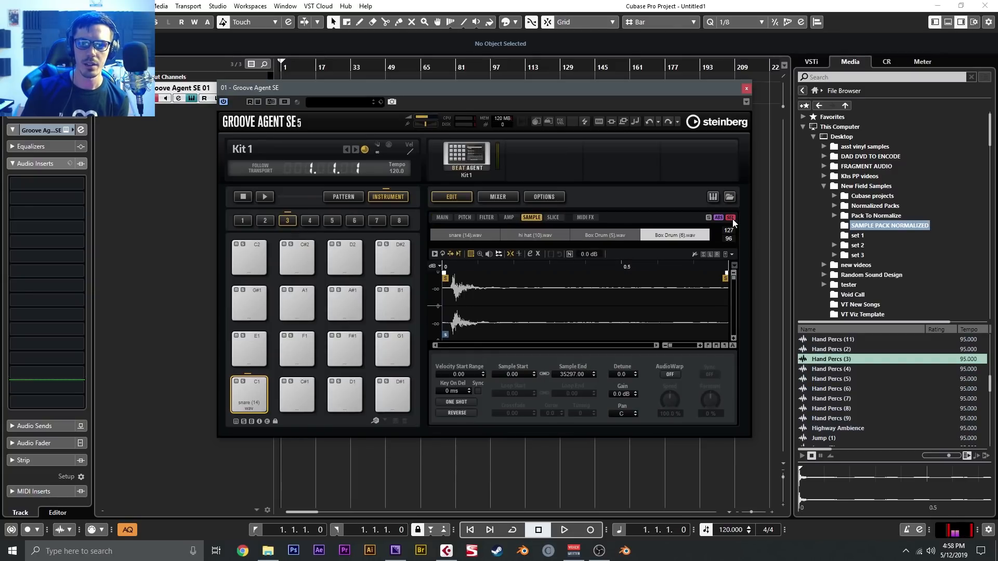
{"action": "left_click", "coordinate": [519, 238]}
{"action": "left_click", "coordinate": [628, 231]}
{"action": "left_click", "coordinate": [659, 235]}
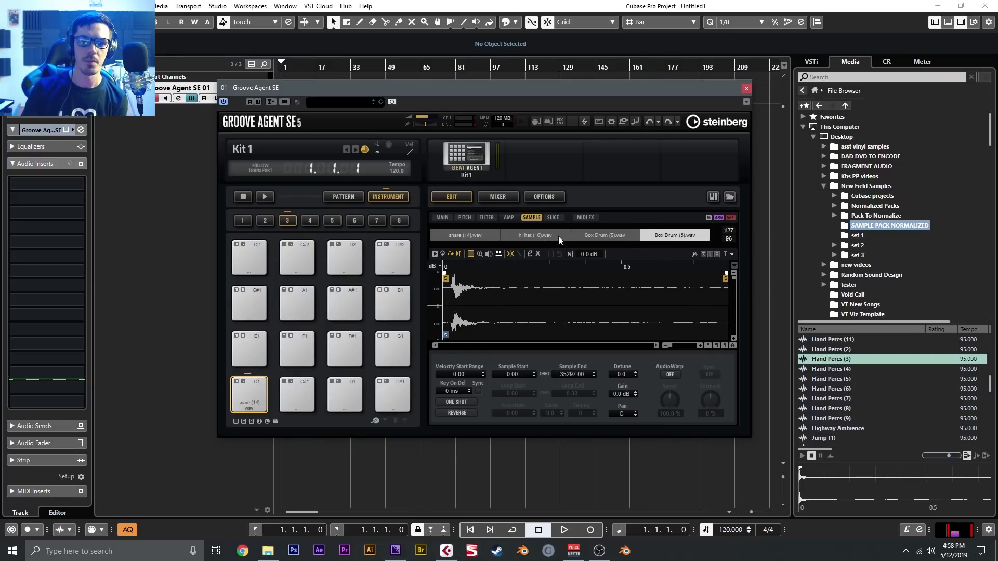
Set Key On Delay to 30 ms for Box Drum (5) and 46 ms for Box Drum (6), and play the C1 pad.
{"action": "left_click", "coordinate": [585, 238]}
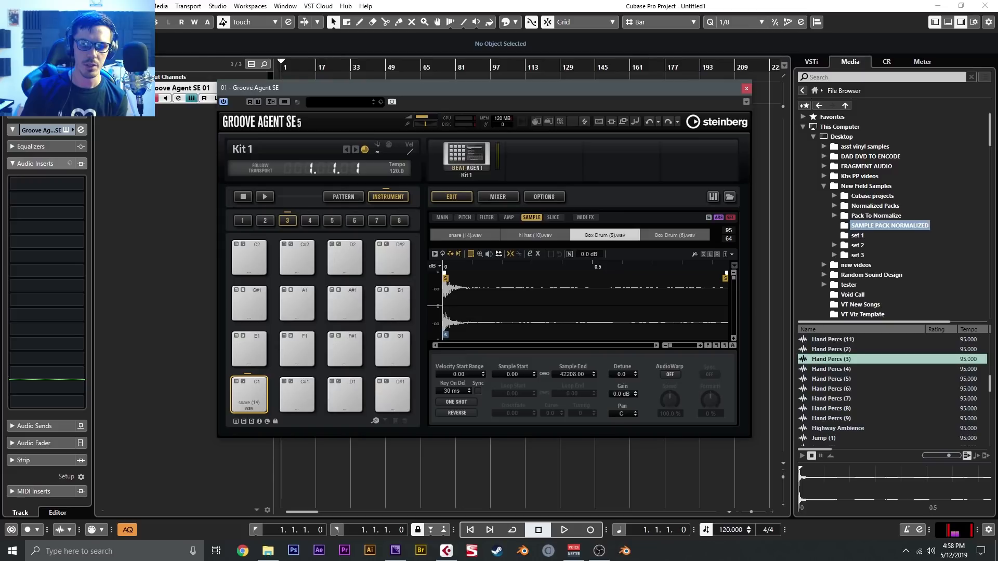
{"action": "left_click", "coordinate": [681, 235]}
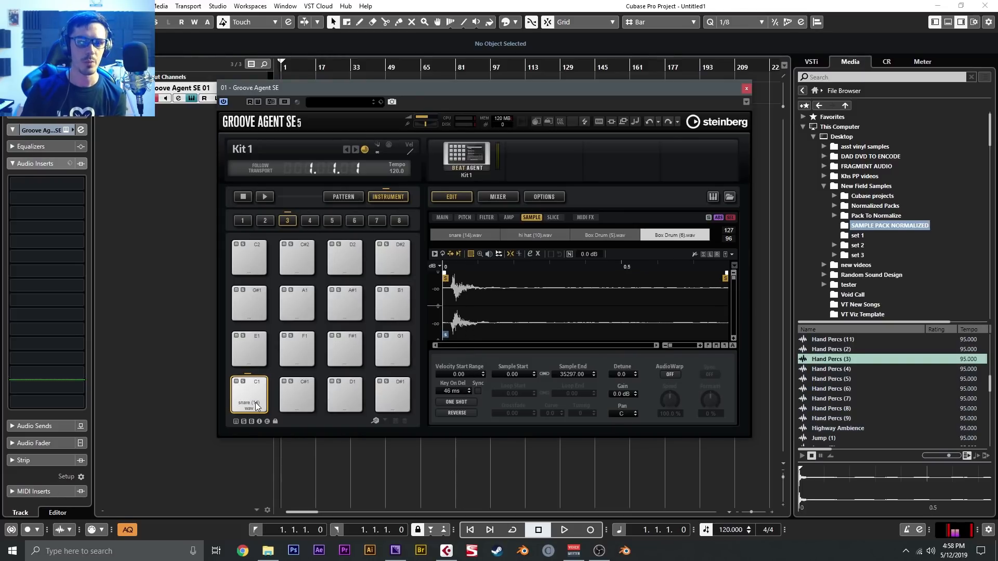
{"action": "left_click", "coordinate": [622, 238]}
{"action": "left_click", "coordinate": [681, 236]}
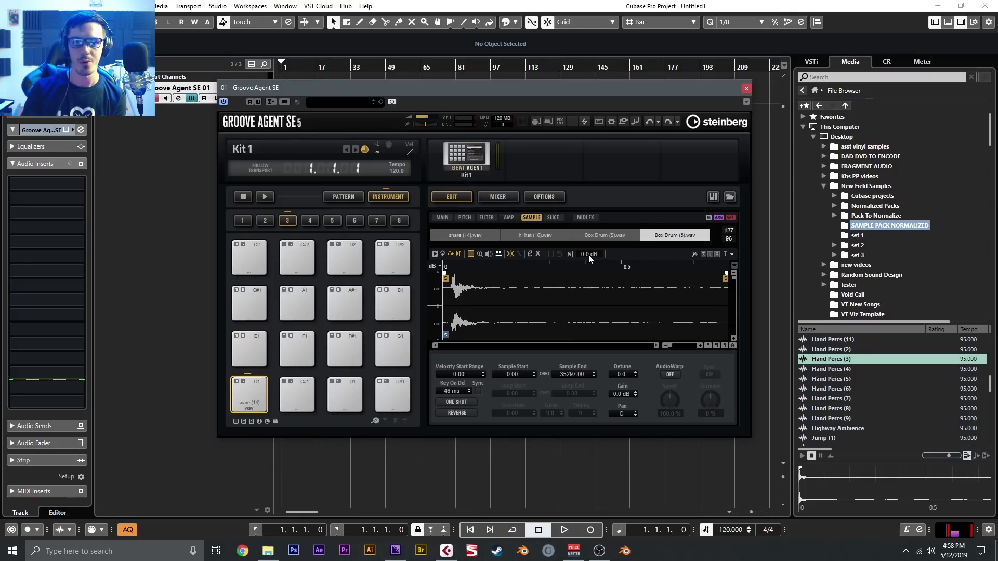
{"action": "left_click", "coordinate": [252, 396]}
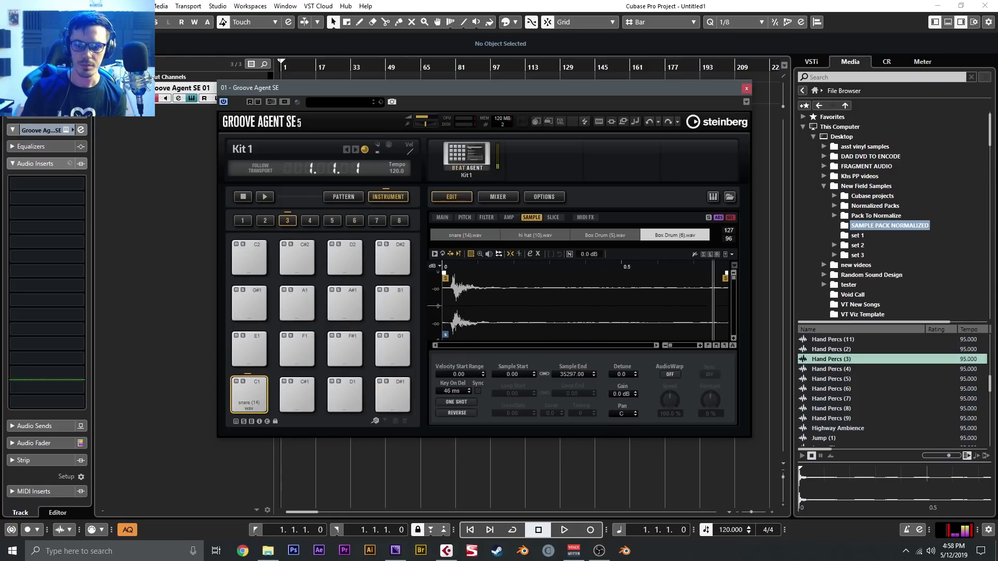
Set Key On Delay to 23 ms for the Box Drum (5) layer and play the C1 pad repeatedly.
{"action": "left_click", "coordinate": [605, 235]}
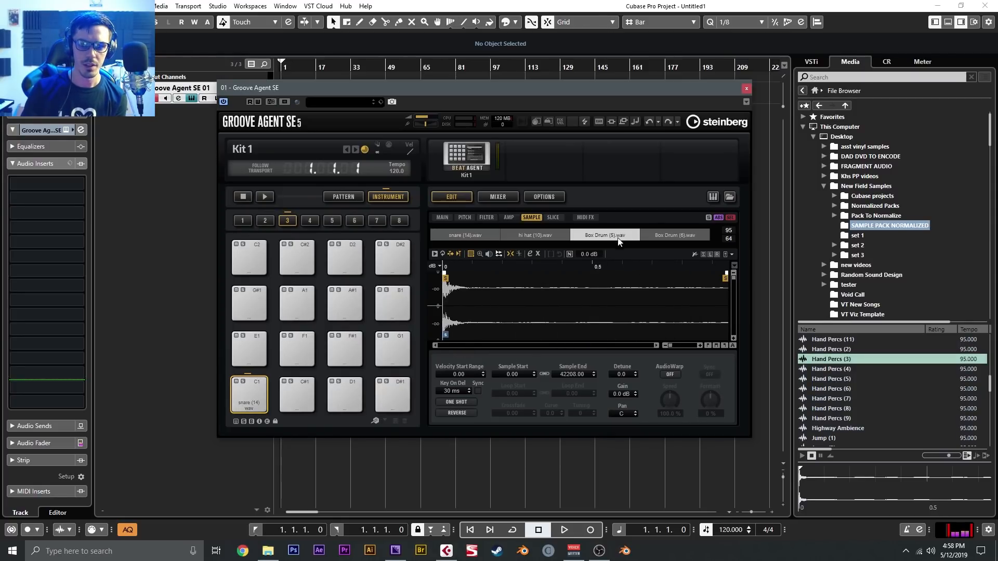
{"action": "left_click_drag", "start_coordinate": [451, 392], "coordinate": [449, 403]}
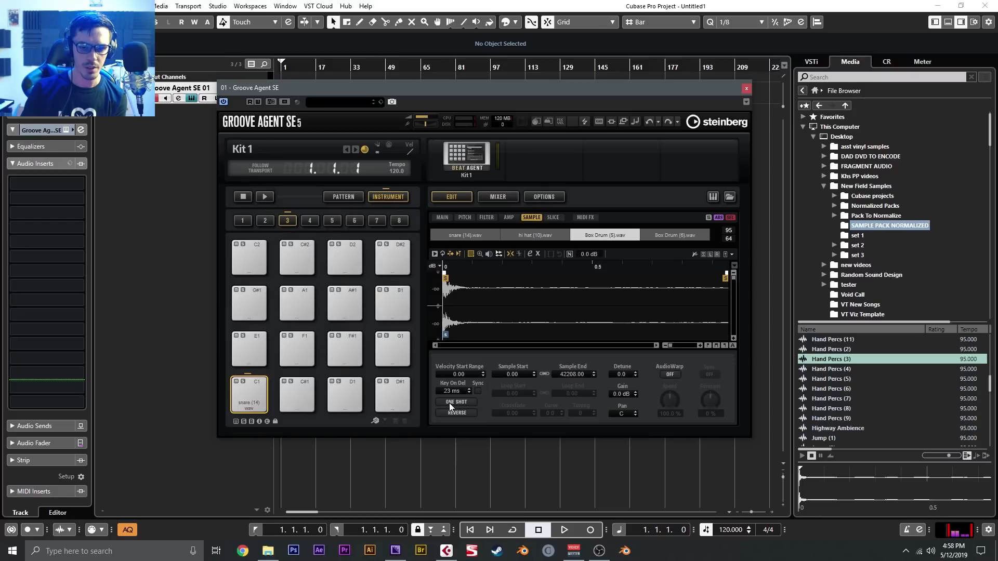
{"action": "left_click", "coordinate": [250, 397]}
{"action": "left_click", "coordinate": [251, 396]}
{"action": "left_click", "coordinate": [251, 396]}
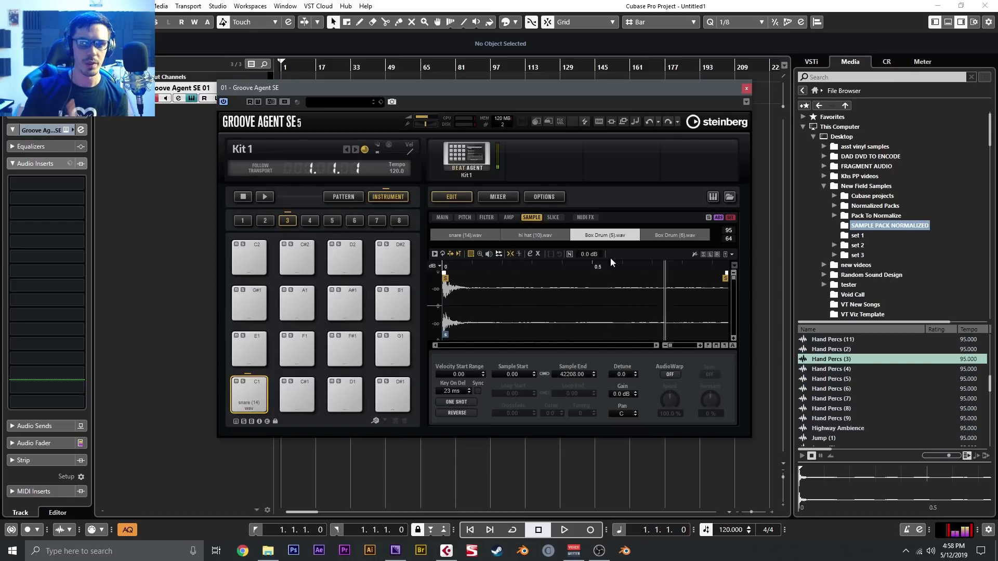
Switch the edit scope back to all samples on the pad, bring up the instrument rack, and play the C1 pad.
{"action": "left_click", "coordinate": [730, 218]}
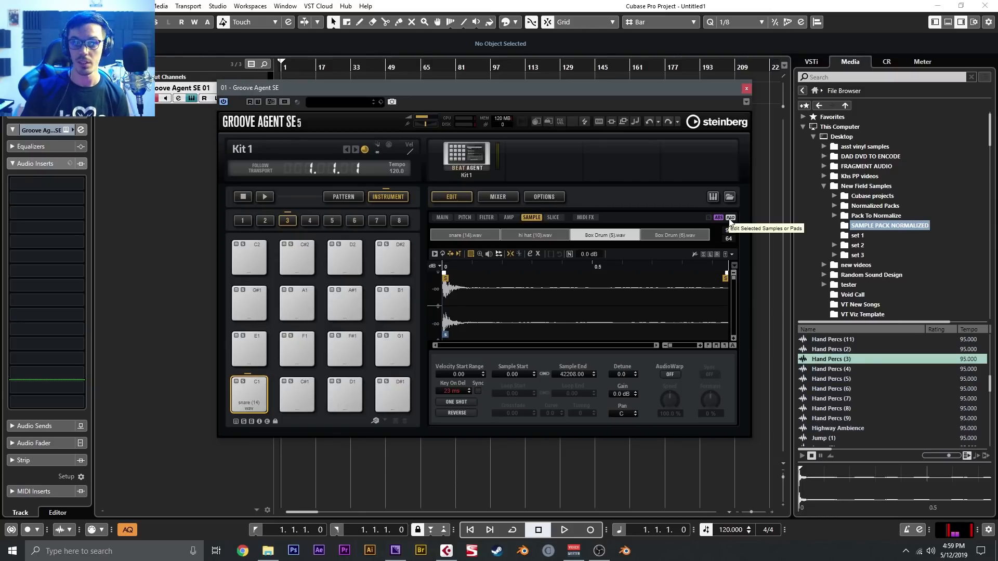
{"action": "left_click", "coordinate": [811, 65]}
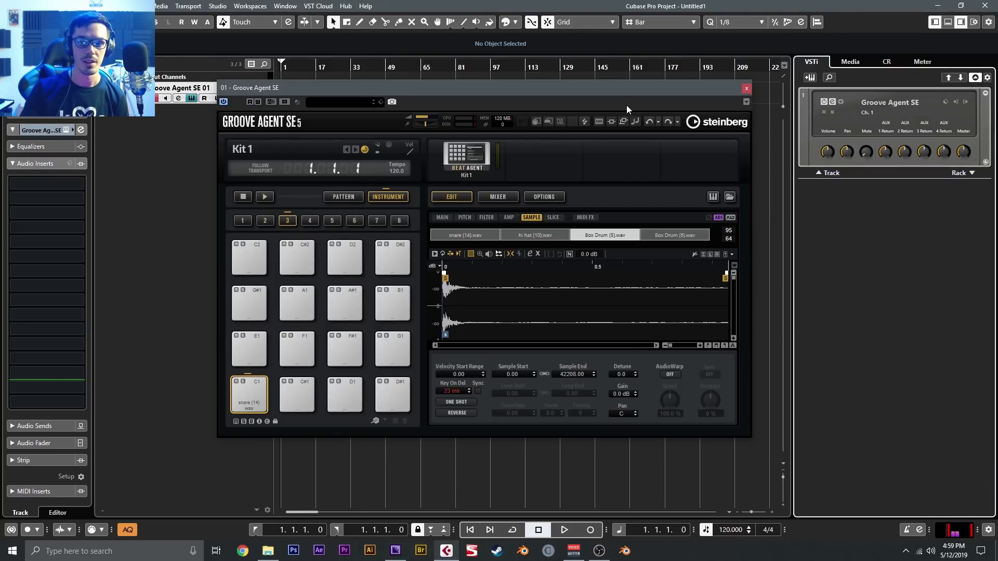
{"action": "left_click_drag", "start_coordinate": [622, 89], "coordinate": [616, 79]}
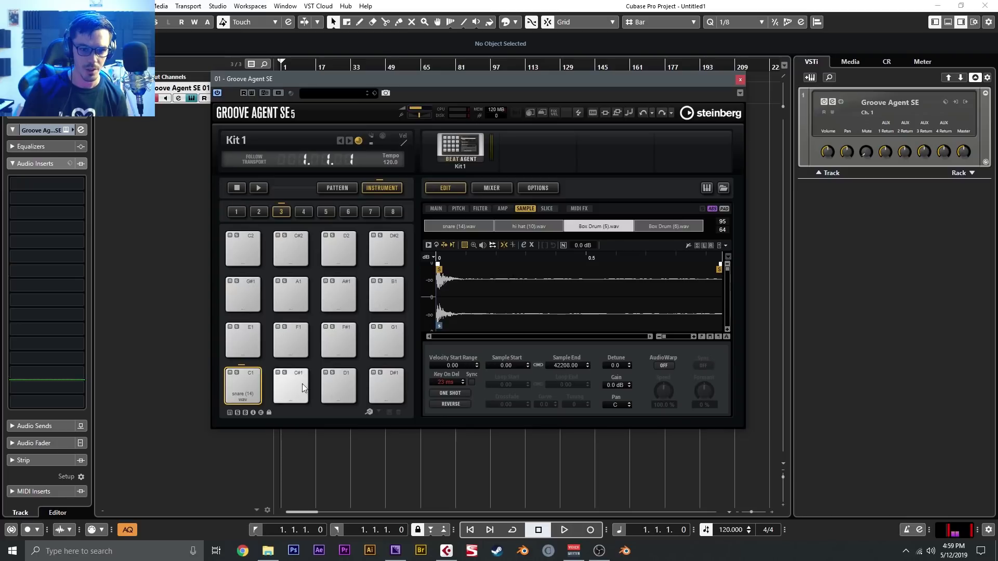
{"action": "left_click", "coordinate": [246, 393]}
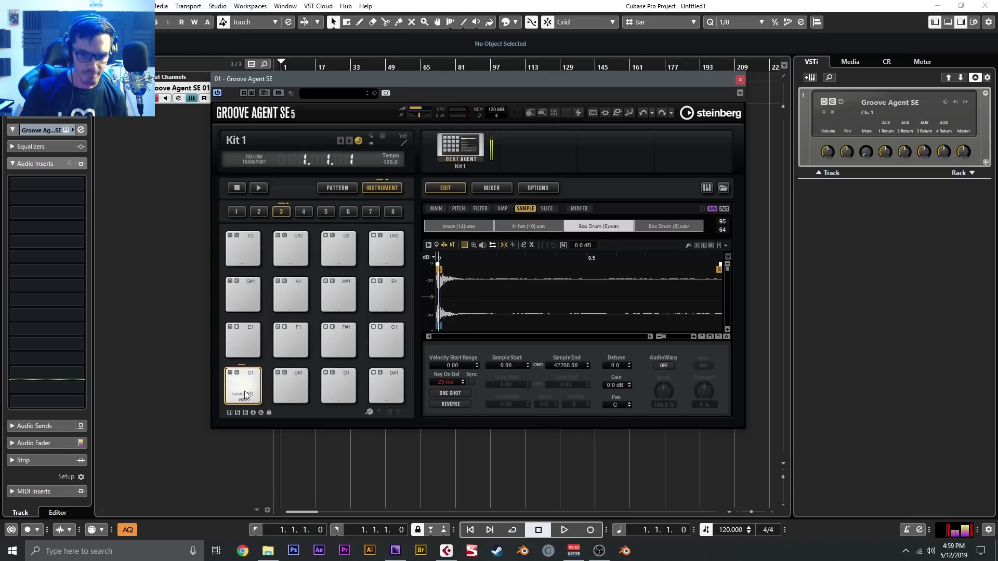
Overlay the waveform on the pitch envelope, shape a fast 21 ms pitch drop, and set the envelope amount to 7.24.
{"action": "left_click", "coordinate": [460, 209]}
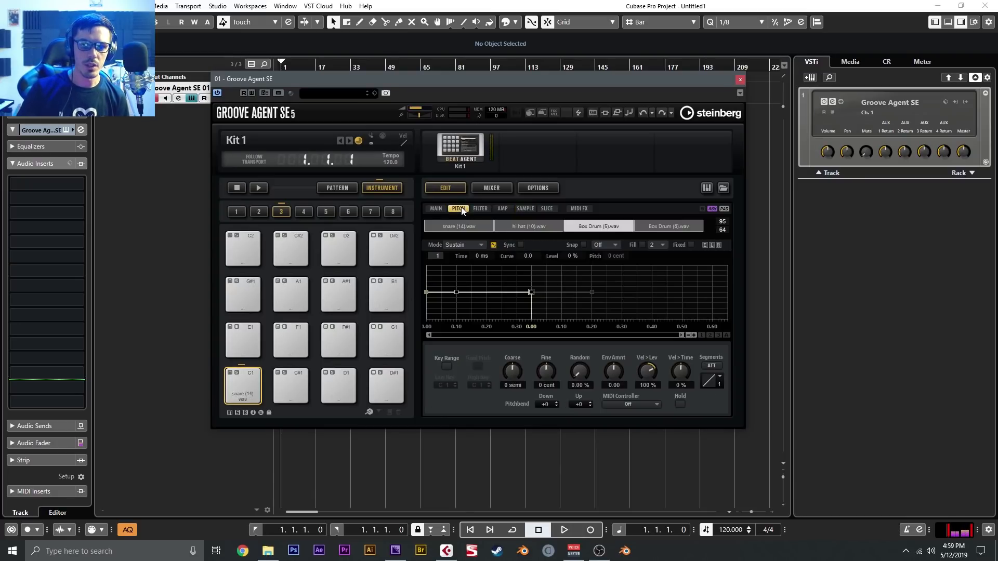
{"action": "left_click", "coordinate": [707, 245]}
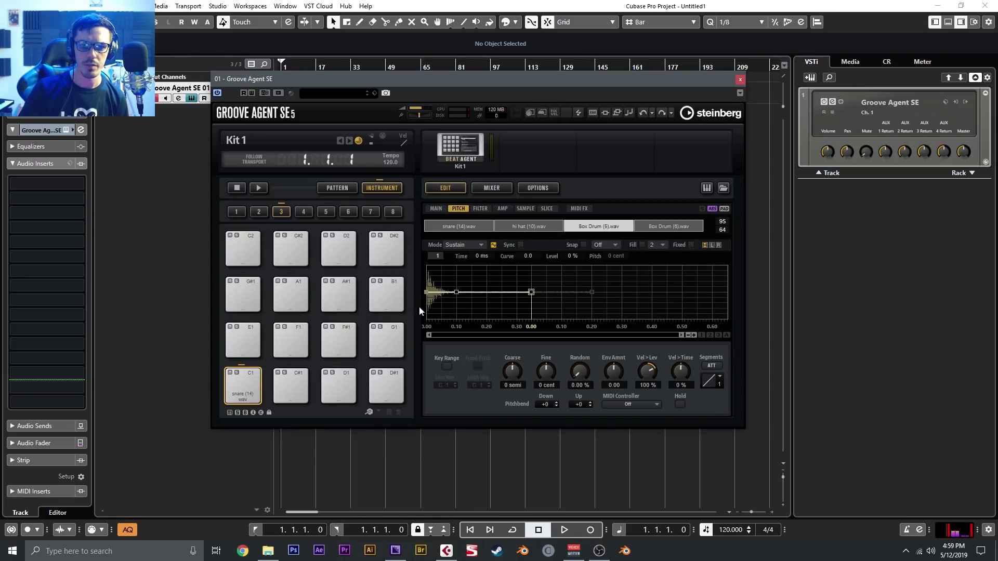
{"action": "left_click_drag", "start_coordinate": [427, 292], "coordinate": [558, 374]}
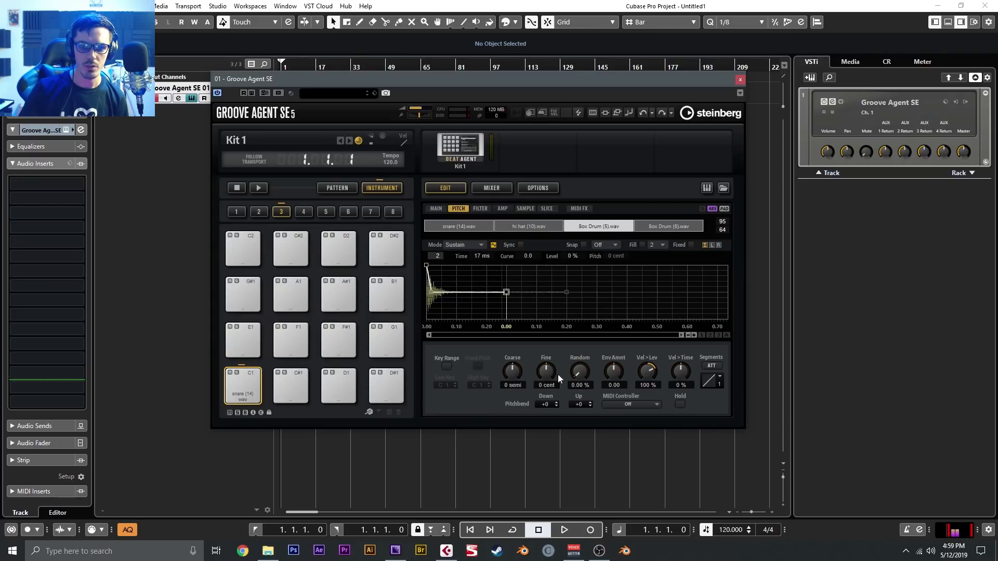
{"action": "mouse_move", "coordinate": [618, 367]}
{"action": "left_mouse_down"}
{"action": "mouse_move", "coordinate": [613, 351]}
{"action": "mouse_move", "coordinate": [611, 366]}
{"action": "left_mouse_up"}
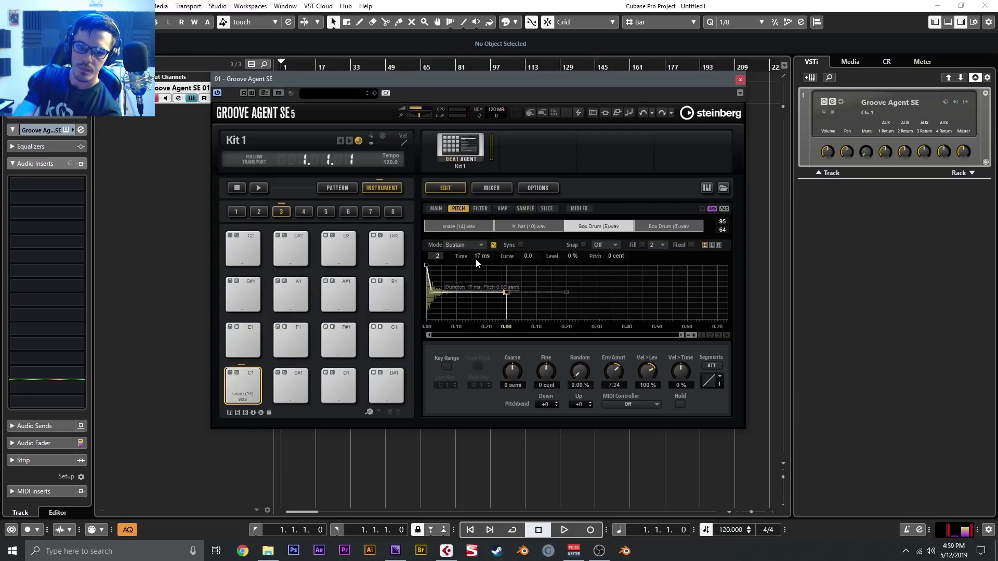
{"action": "scroll", "coordinate": [480, 256], "scroll_direction": "up", "scroll_amount": 4}
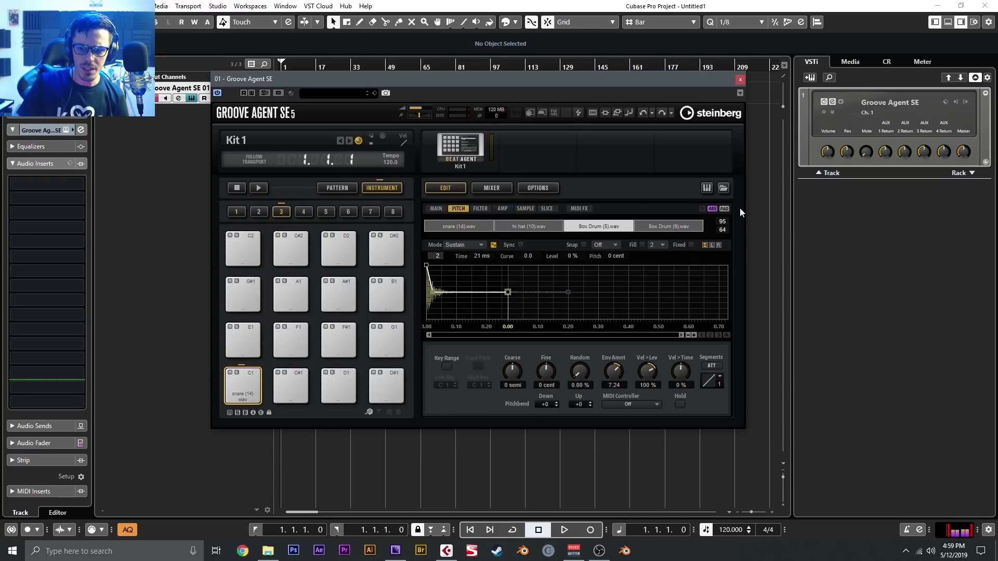
Limit edits to Box Drum (6), trim its sample end to 9319 with a fade-out, and return to editing all samples.
{"action": "left_click", "coordinate": [726, 210]}
{"action": "left_click", "coordinate": [657, 227]}
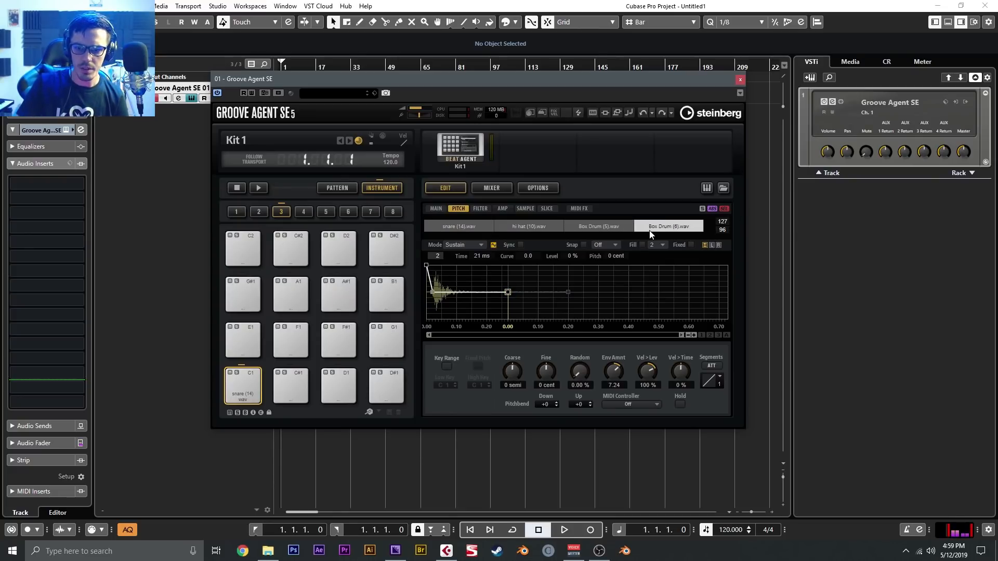
{"action": "left_click", "coordinate": [526, 207]}
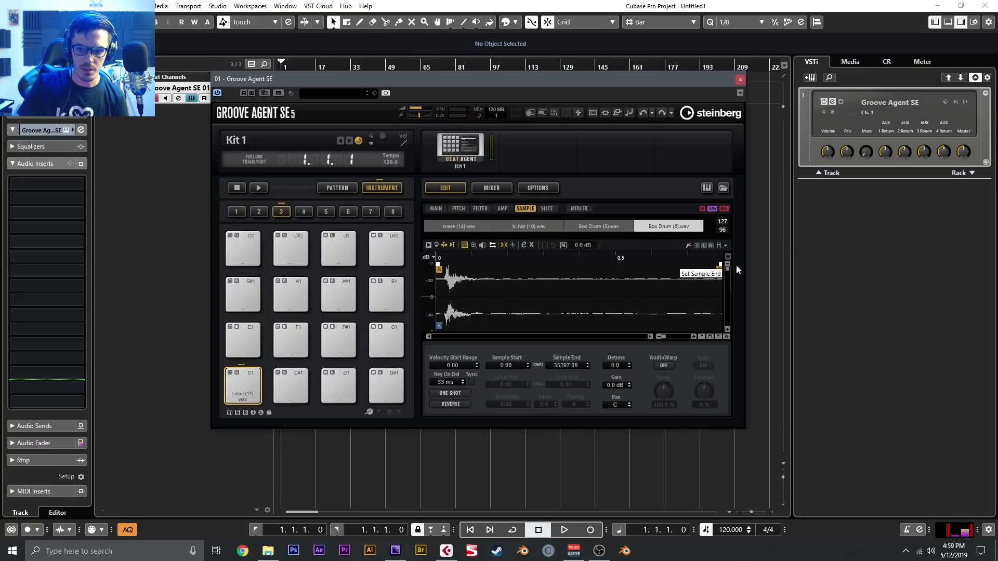
{"action": "left_click_drag", "start_coordinate": [720, 269], "coordinate": [488, 266]}
{"action": "left_click", "coordinate": [721, 210]}
{"action": "left_click", "coordinate": [241, 382]}
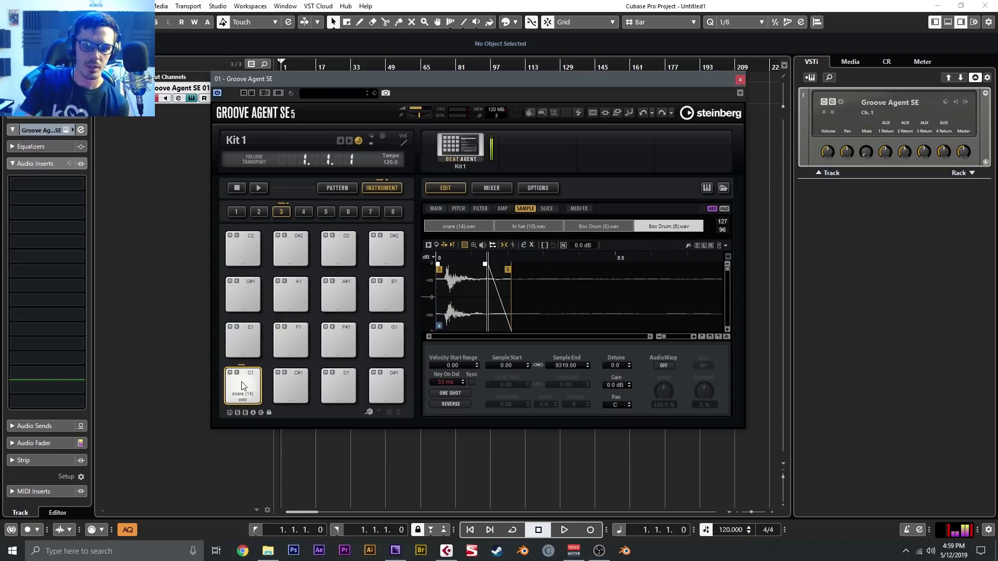
Turn on the Tube Drive filter for all layers of the C1 pad with 29% distortion.
{"action": "left_click", "coordinate": [458, 209]}
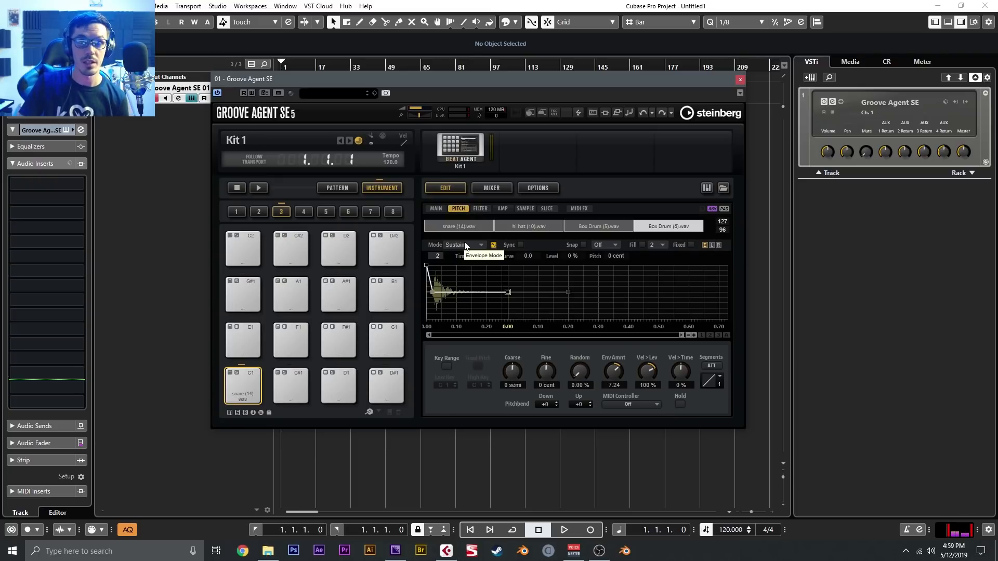
{"action": "left_click", "coordinate": [485, 210]}
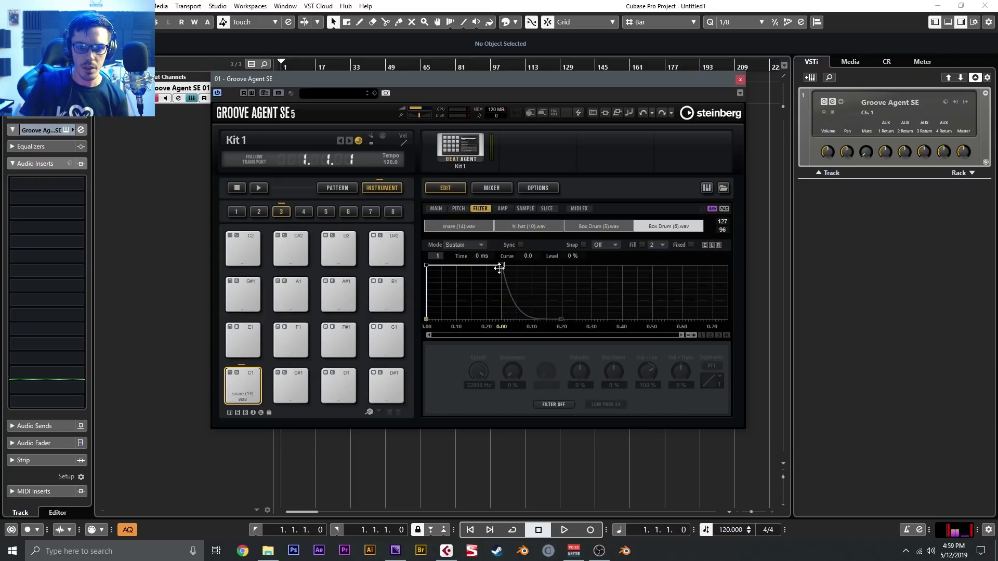
{"action": "left_click", "coordinate": [553, 404]}
{"action": "left_click", "coordinate": [565, 441]}
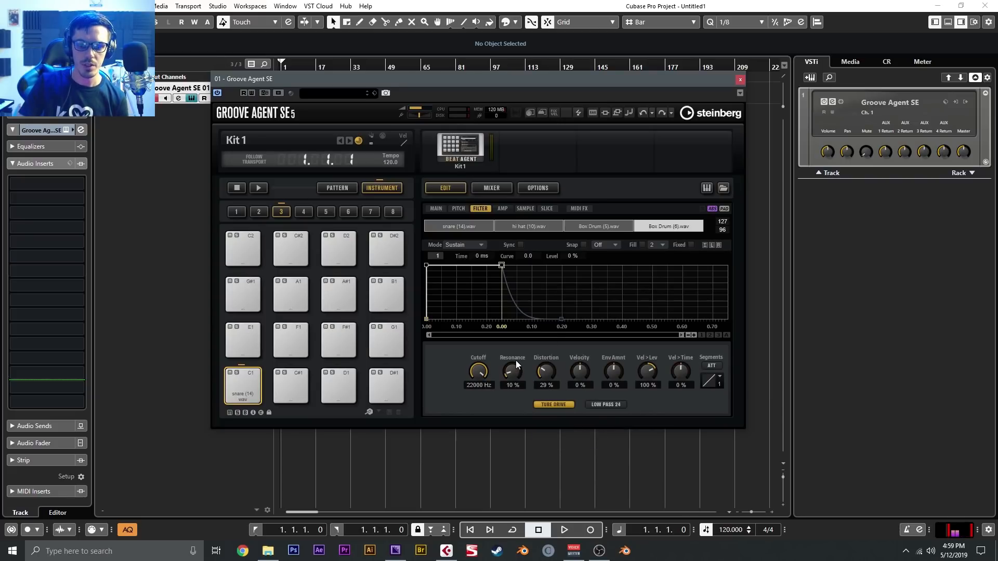
Shape the filter envelope to 86% level at 172 ms, with cutoff 13340 Hz, resonance 12%, distortion 34% and envelope amount 60%.
{"action": "left_click", "coordinate": [705, 242]}
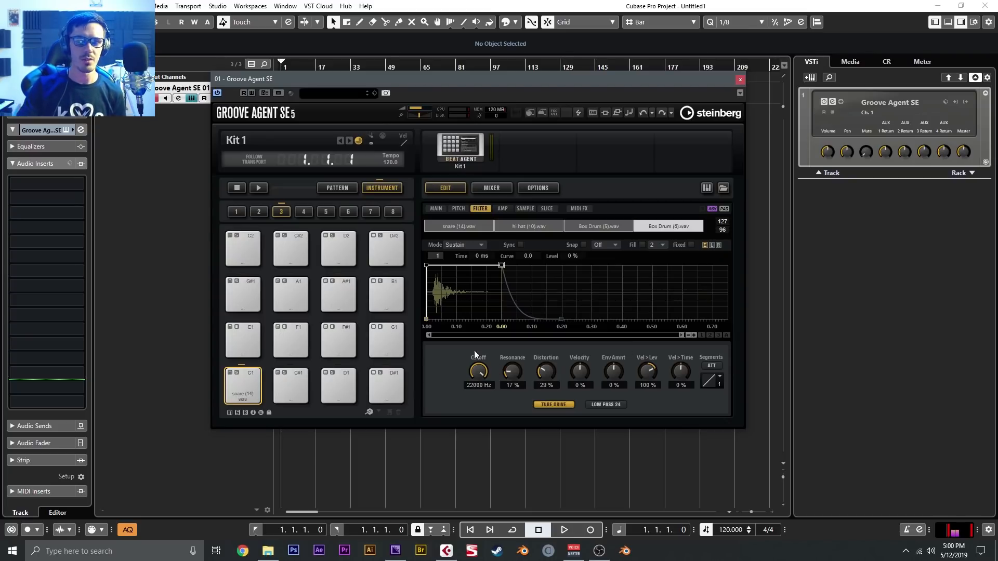
{"action": "mouse_move", "coordinate": [503, 264]}
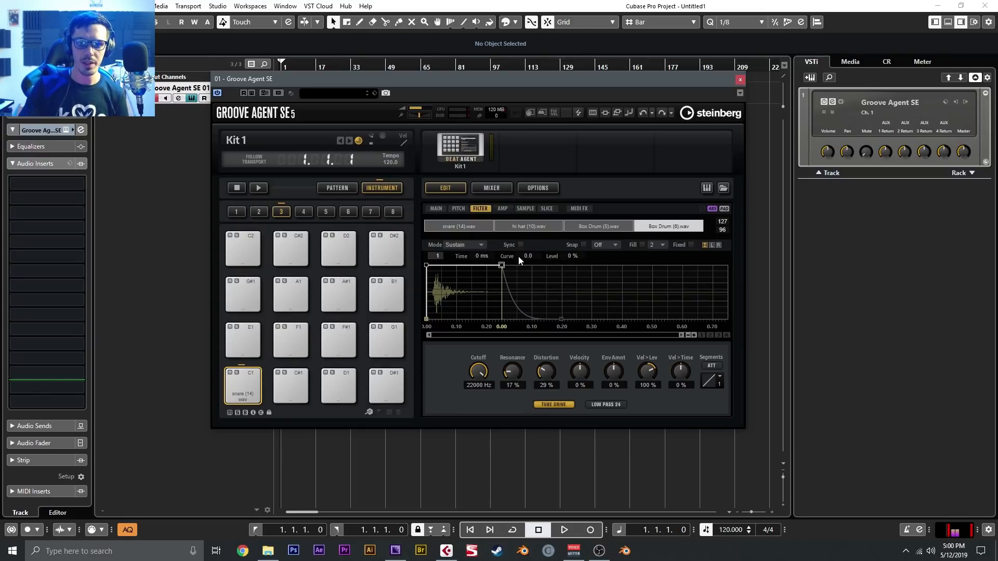
{"action": "left_click_drag", "start_coordinate": [504, 265], "coordinate": [478, 272]}
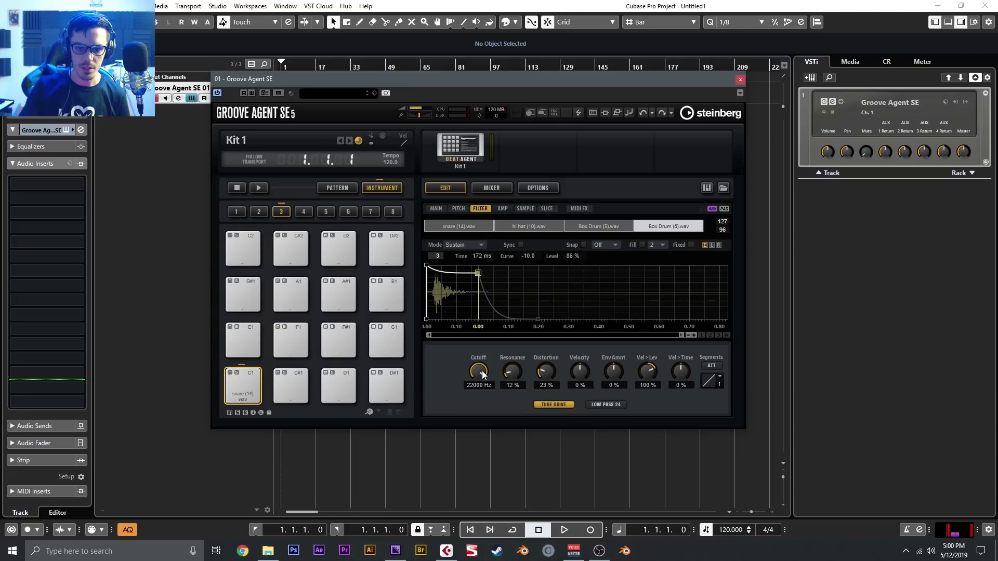
{"action": "left_click_drag", "start_coordinate": [613, 376], "coordinate": [610, 353]}
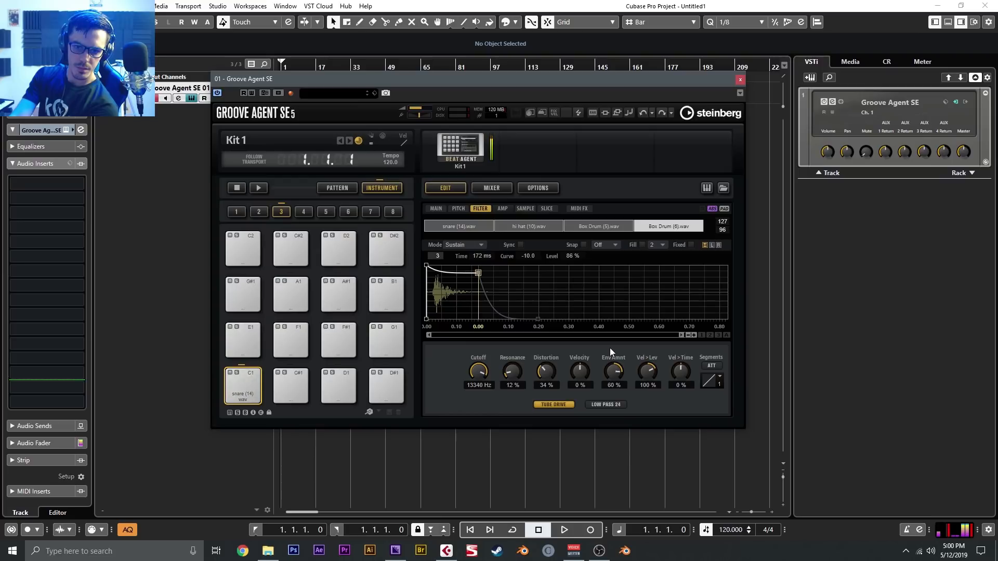
Overlay the waveform on the amp envelope and shape its decay to 52% level at 141 ms, trying shorter and fully faded decays.
{"action": "left_click", "coordinate": [505, 207]}
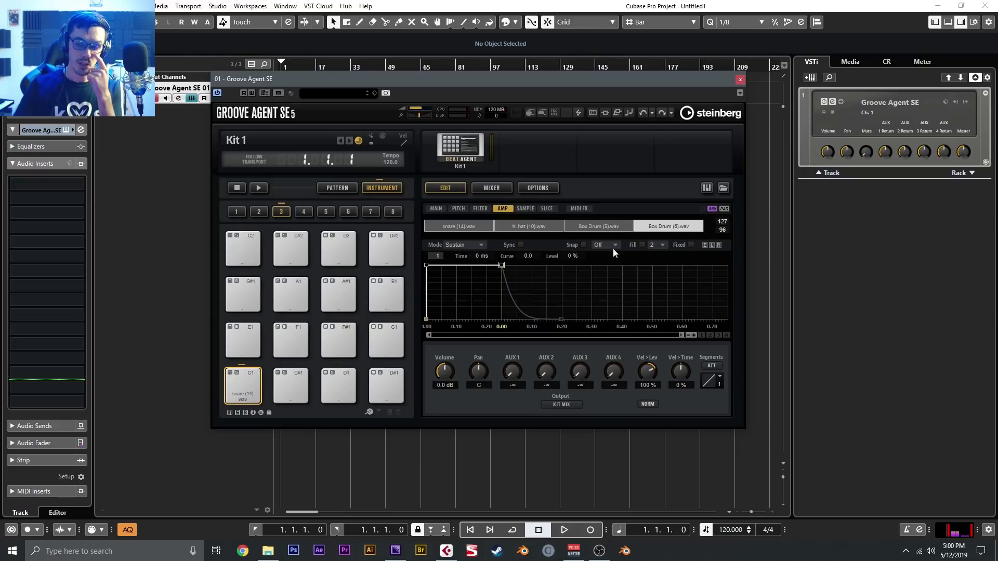
{"action": "left_click", "coordinate": [704, 245]}
{"action": "left_click_drag", "start_coordinate": [501, 265], "coordinate": [439, 365]}
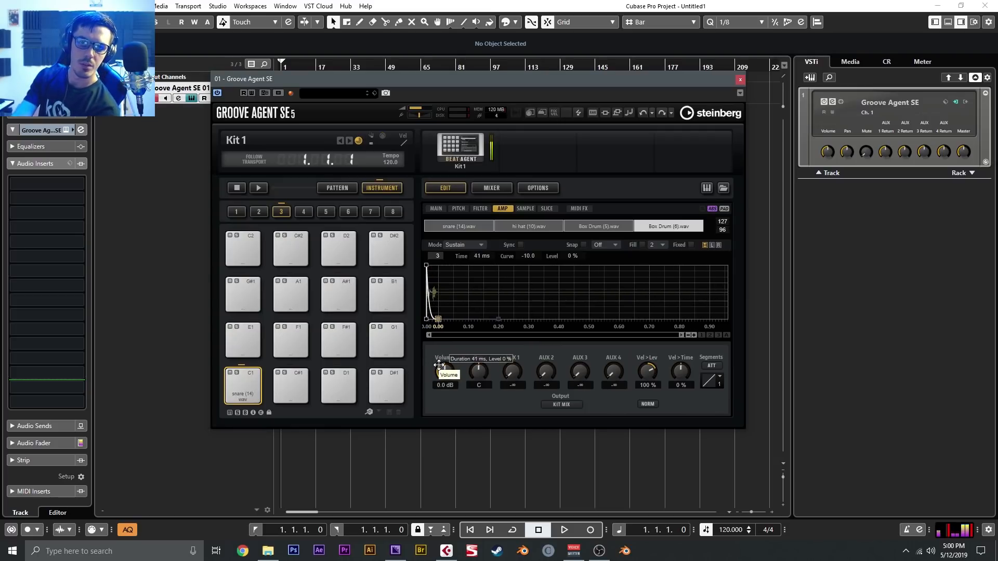
{"action": "left_click_drag", "start_coordinate": [439, 365], "coordinate": [450, 278]}
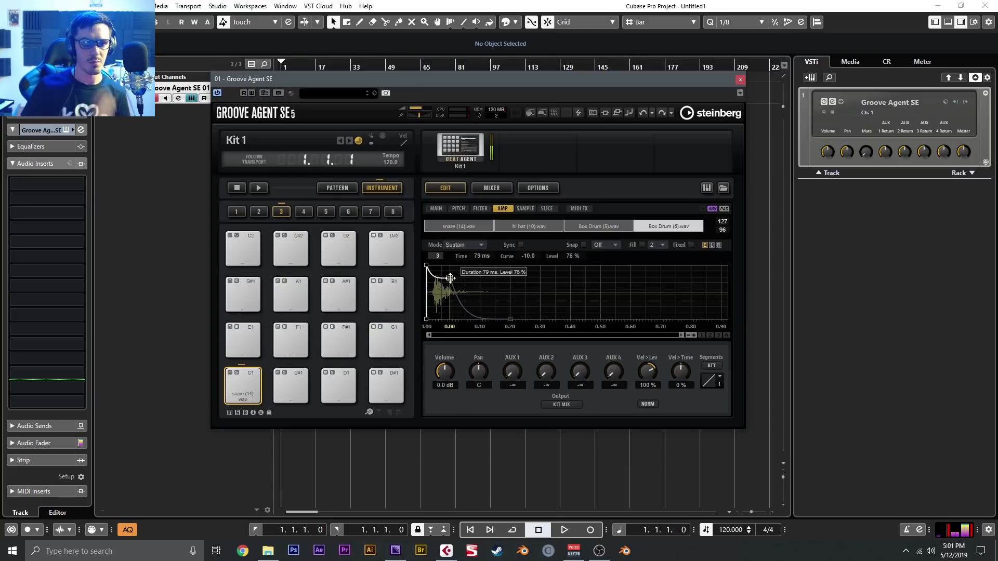
{"action": "left_click_drag", "start_coordinate": [450, 278], "coordinate": [459, 284]}
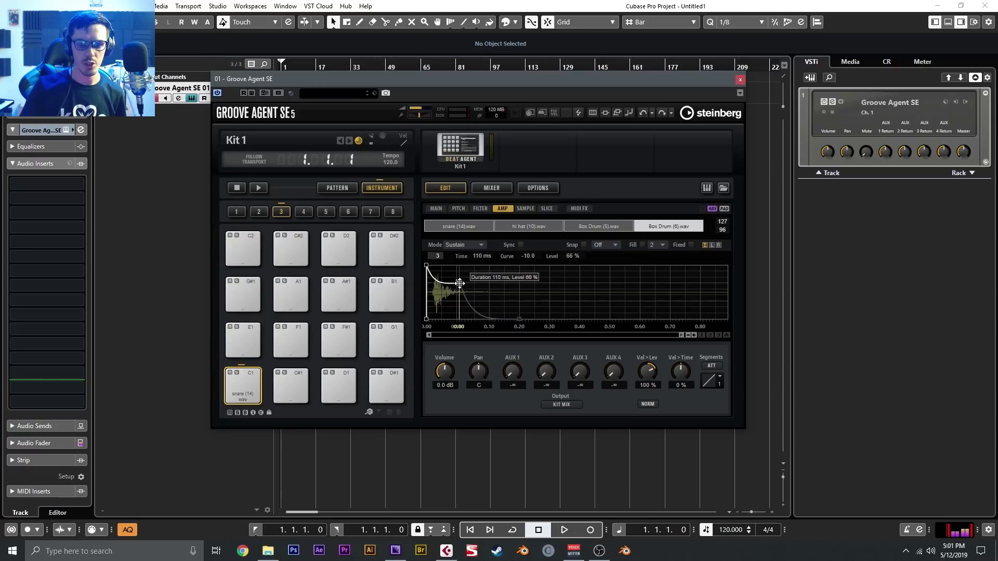
{"action": "left_click_drag", "start_coordinate": [460, 283], "coordinate": [471, 319]}
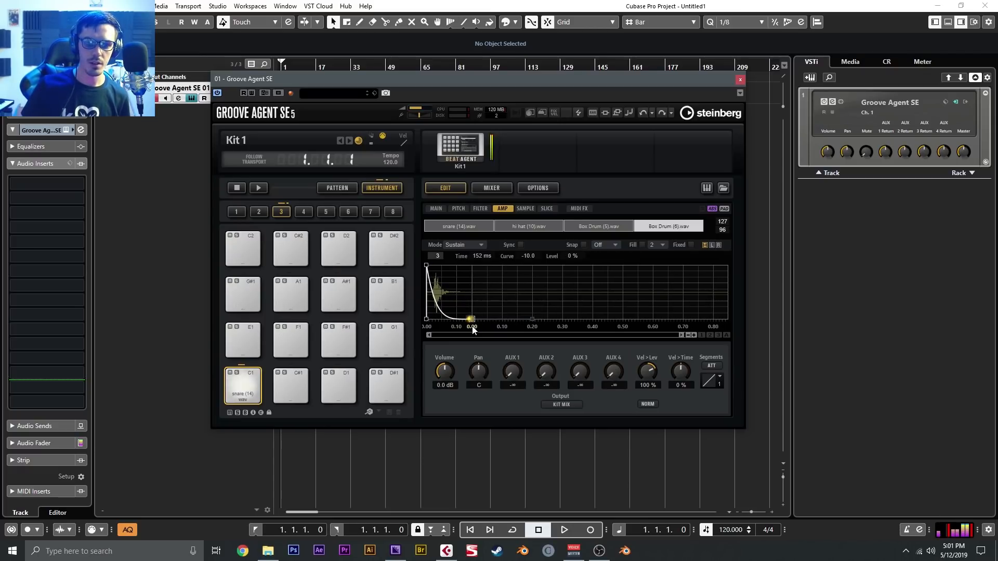
{"action": "left_click_drag", "start_coordinate": [471, 318], "coordinate": [469, 291]}
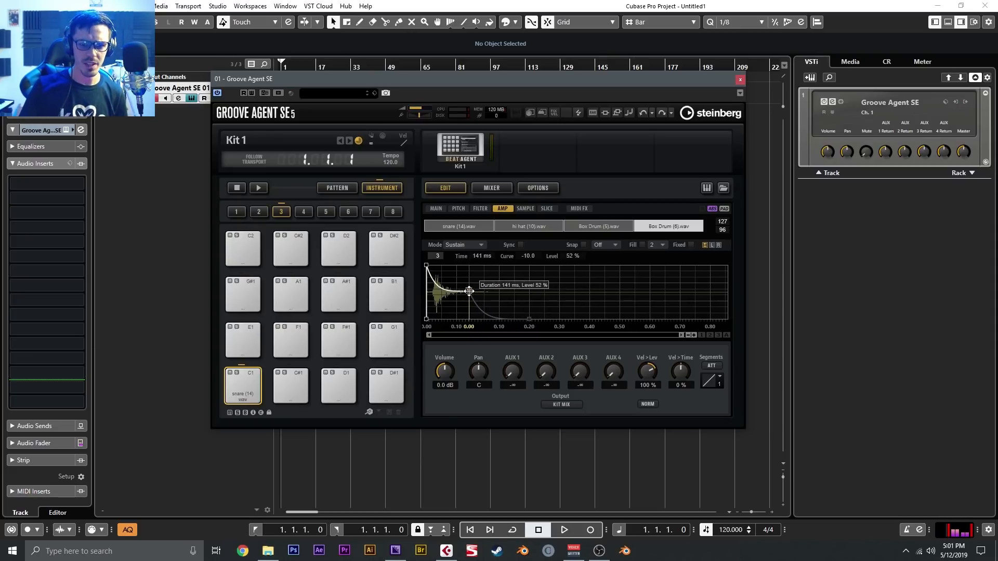
{"action": "left_click_drag", "start_coordinate": [443, 297], "coordinate": [453, 348]}
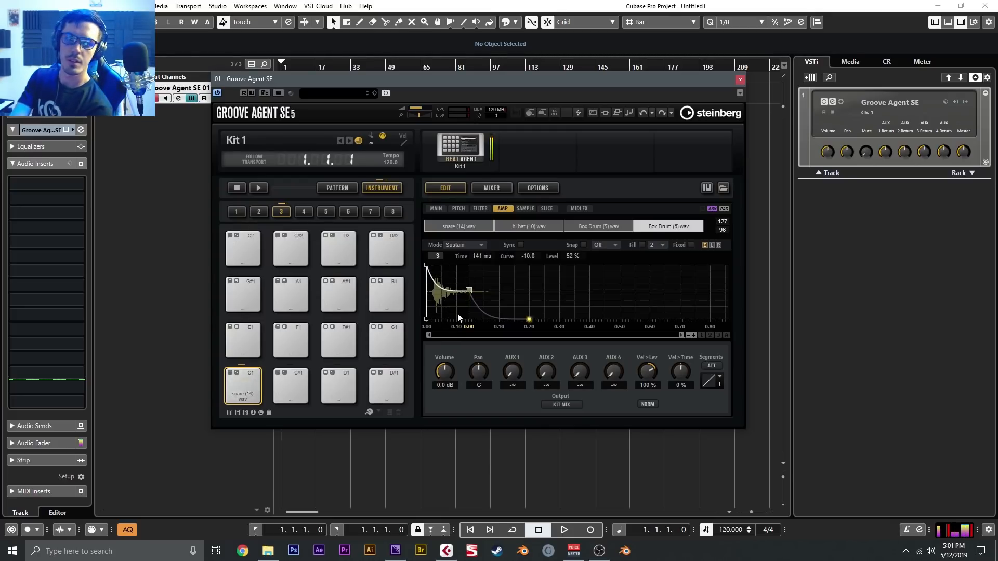
{"action": "mouse_move", "coordinate": [466, 293]}
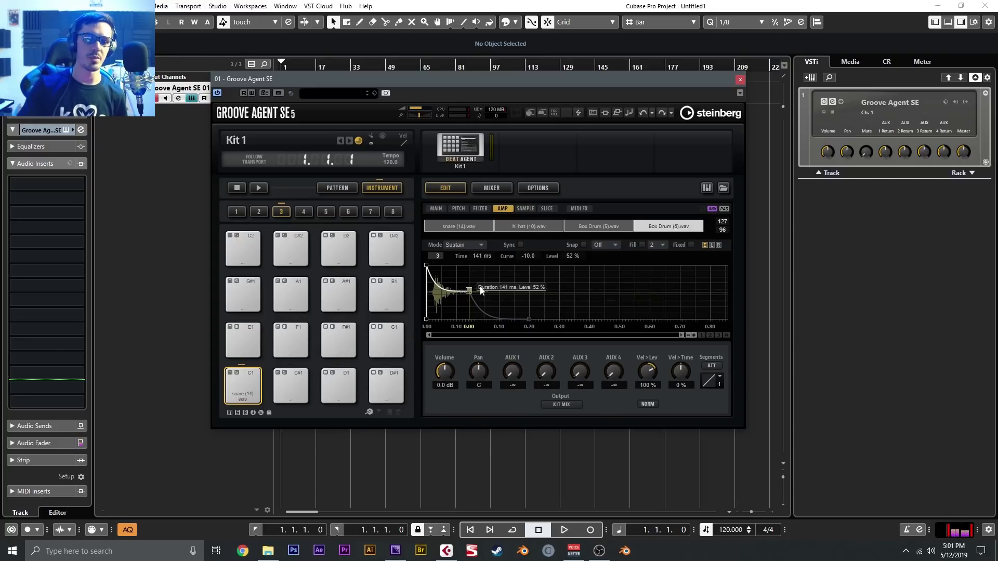
Close the drum sampler and load Kilohearts Slice EQ as the first audio insert on the Groove Agent SE 01 track.
{"action": "left_click", "coordinate": [740, 80]}
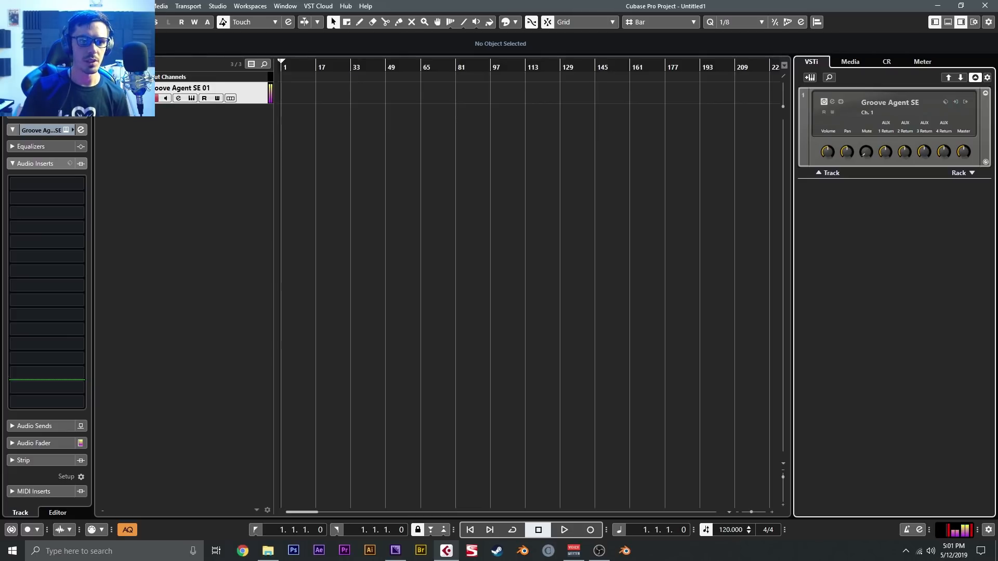
{"action": "left_click", "coordinate": [76, 186]}
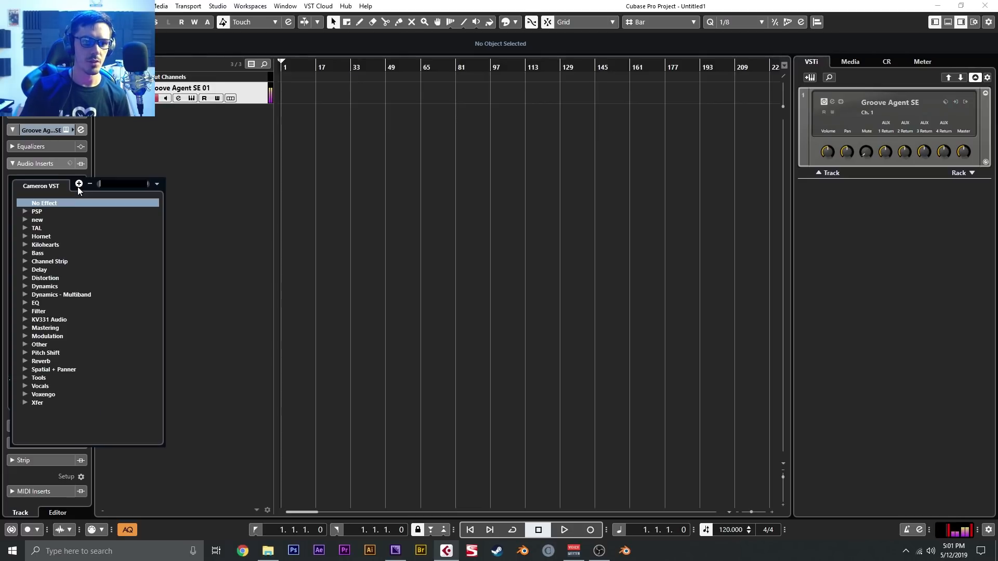
{"action": "left_click", "coordinate": [26, 245]}
{"action": "left_click", "coordinate": [56, 263]}
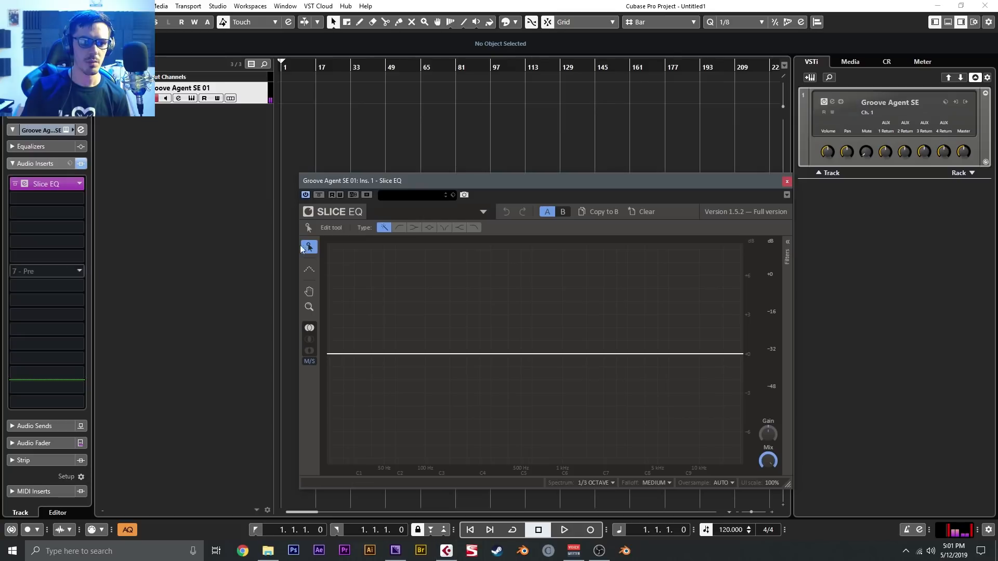
Add a low-cut filter at about 117 Hz in Slice EQ, with its window moved clear of the instrument rack.
{"action": "left_click_drag", "start_coordinate": [409, 187], "coordinate": [283, 88]}
{"action": "scroll", "coordinate": [609, 244], "scroll_direction": "down", "scroll_amount": 4}
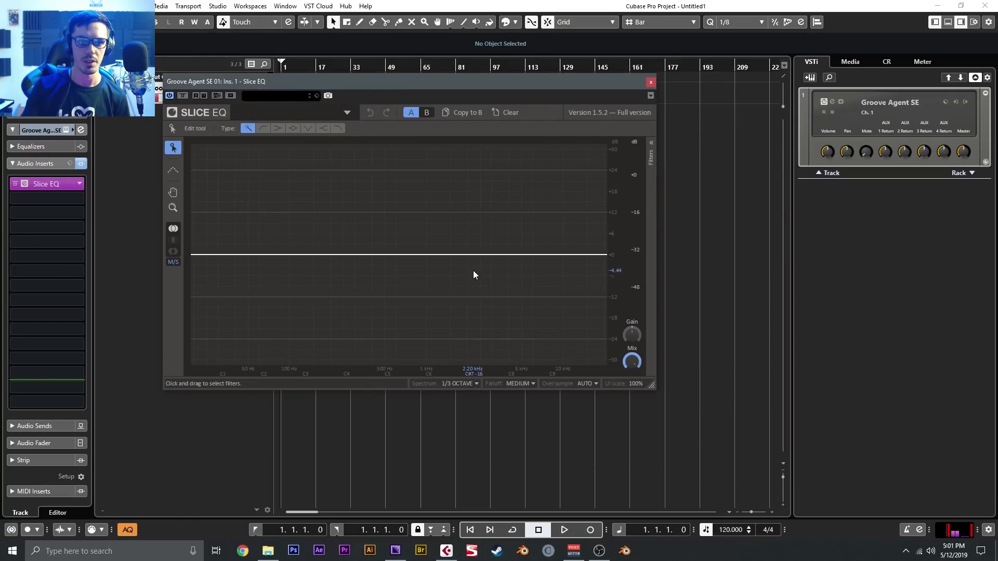
{"action": "left_click_drag", "start_coordinate": [196, 257], "coordinate": [300, 265]}
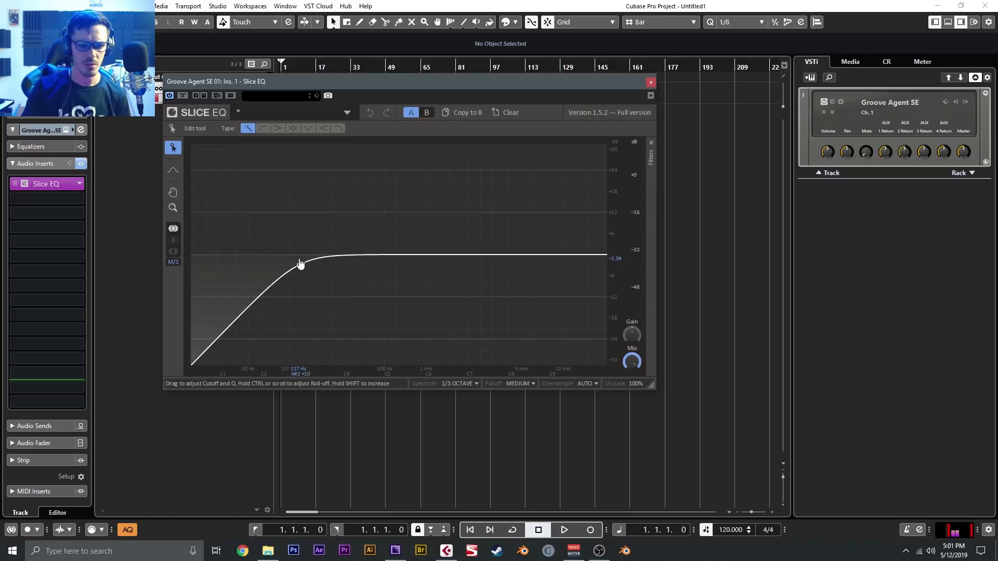
Steepen the low cut to 36 dB/oct at 96.7 Hz and add a peak boost at 286 Hz in Slice EQ.
{"action": "scroll", "coordinate": [299, 264], "scroll_direction": "up", "scroll_amount": 3}
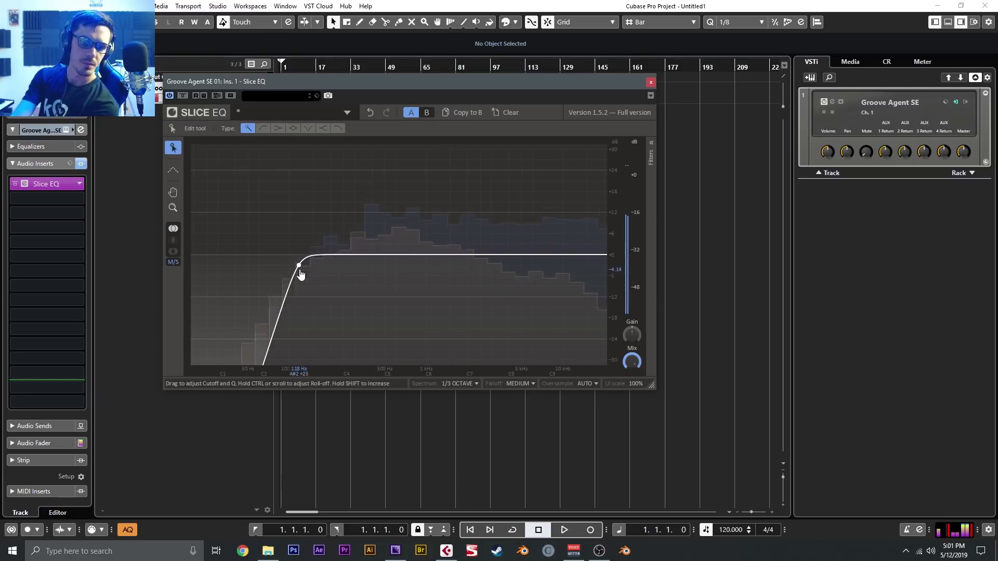
{"action": "left_click_drag", "start_coordinate": [299, 267], "coordinate": [287, 267]}
{"action": "mouse_move", "coordinate": [356, 255]}
{"action": "left_mouse_down"}
{"action": "mouse_move", "coordinate": [335, 232]}
{"action": "mouse_move", "coordinate": [359, 251]}
{"action": "left_mouse_up"}
{"action": "scroll", "coordinate": [611, 259], "scroll_direction": "up", "scroll_amount": 5}
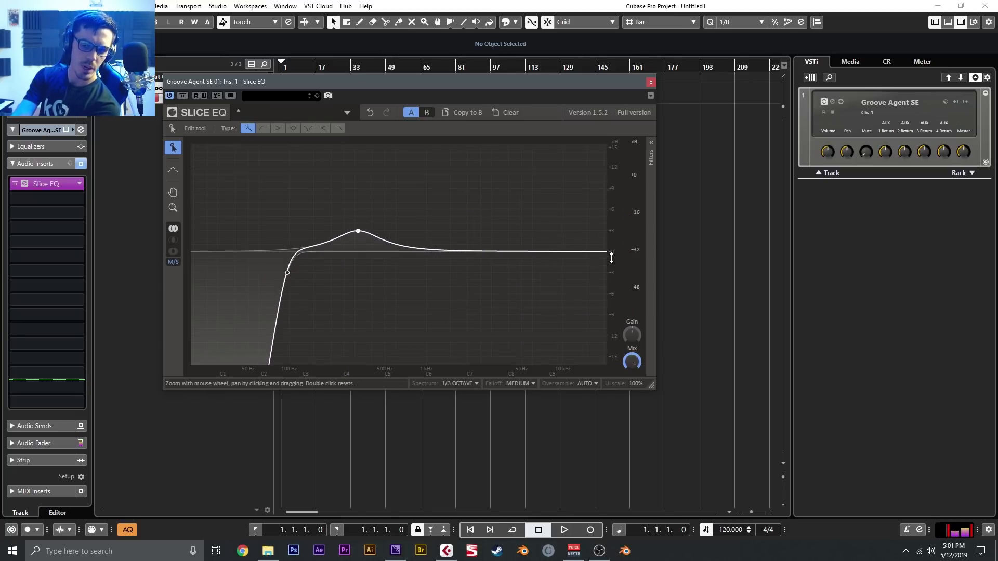
{"action": "scroll", "coordinate": [611, 258], "scroll_direction": "up", "scroll_amount": 1}
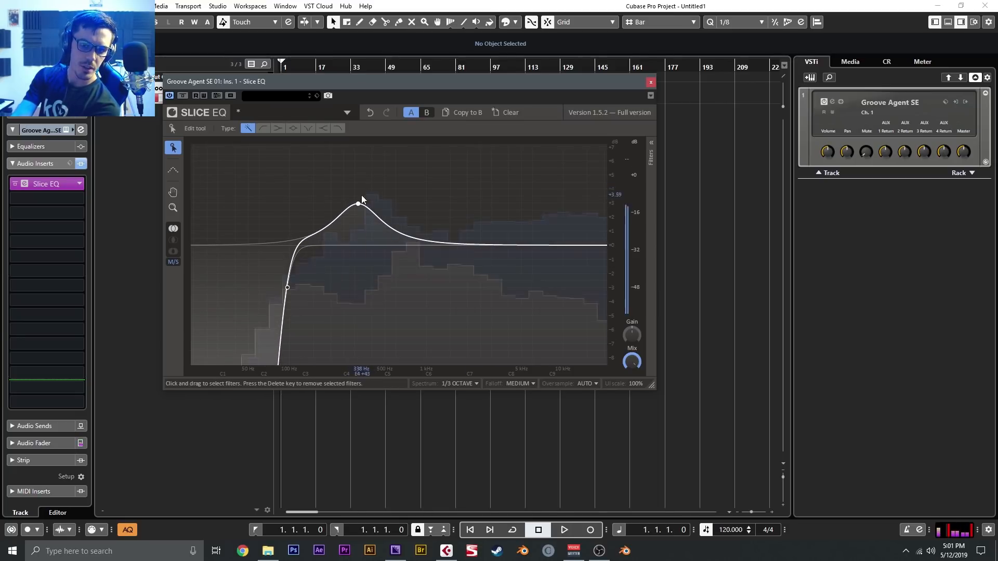
{"action": "left_click_drag", "start_coordinate": [355, 207], "coordinate": [350, 217]}
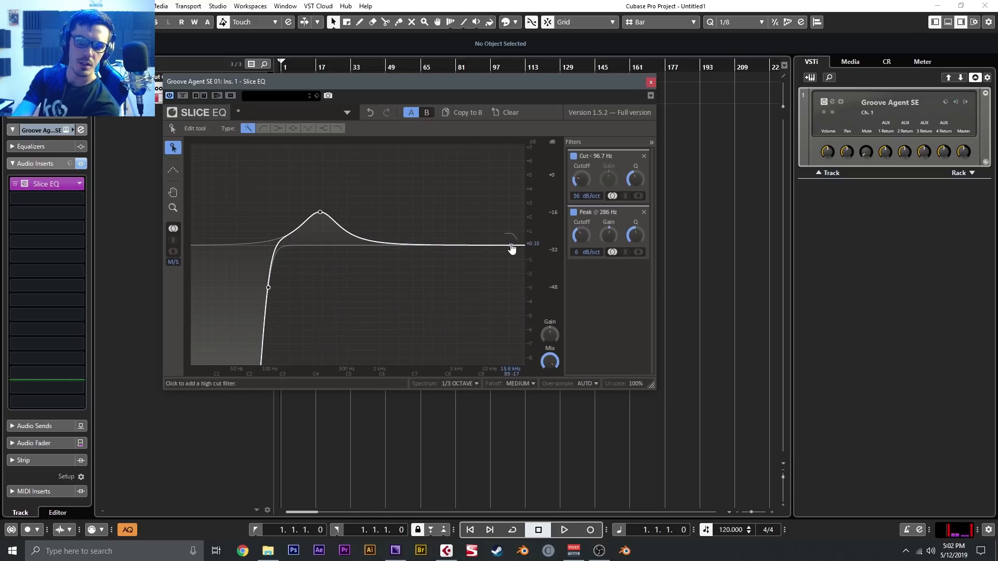
Add a high-shelf boost at 5.68 kHz, a narrow cut at 563 Hz and a peak boost at about 2.11 kHz, and close Slice EQ.
{"action": "left_click_drag", "start_coordinate": [504, 246], "coordinate": [357, 288]}
{"action": "scroll", "coordinate": [356, 286], "scroll_direction": "down", "scroll_amount": 3}
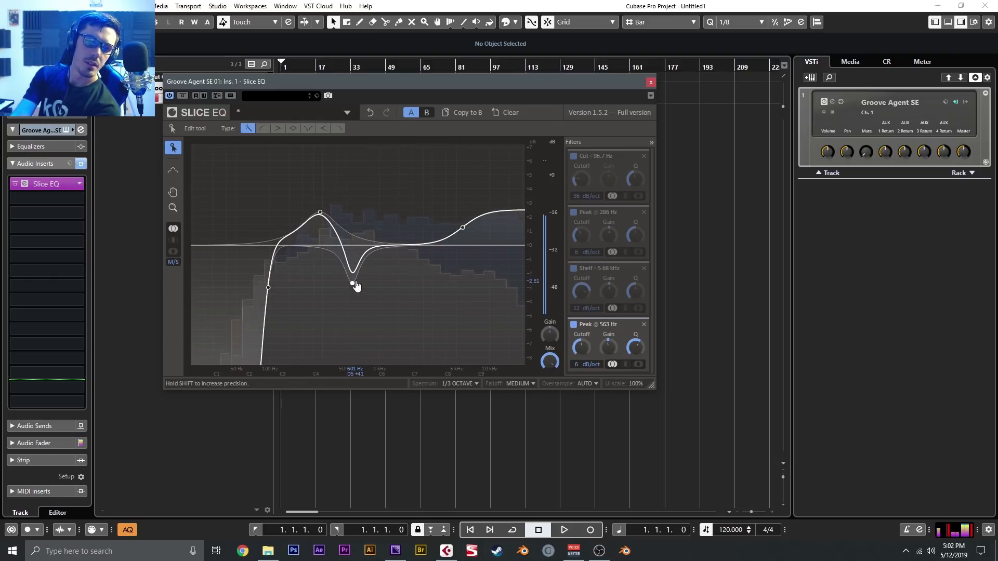
{"action": "left_click_drag", "start_coordinate": [402, 245], "coordinate": [417, 225]}
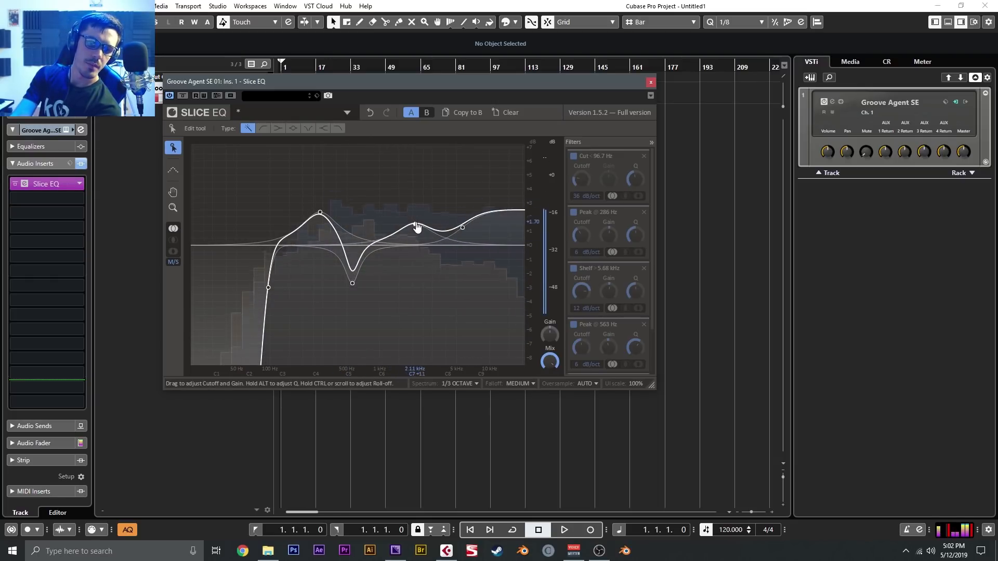
{"action": "left_click", "coordinate": [651, 82]}
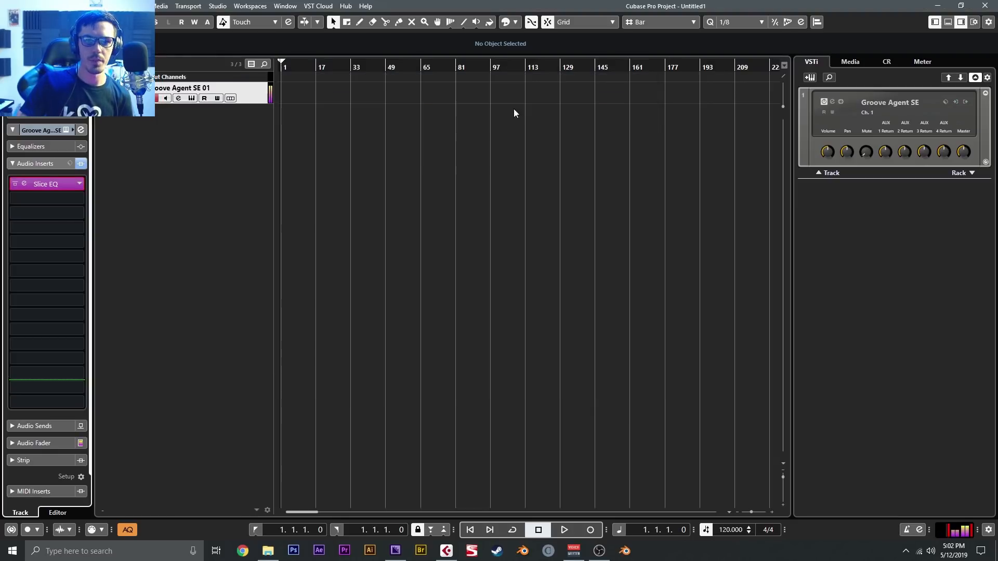
Load kHs Compressor as the second insert, adjust its threshold and attack, and close its window.
{"action": "left_click", "coordinate": [56, 199]}
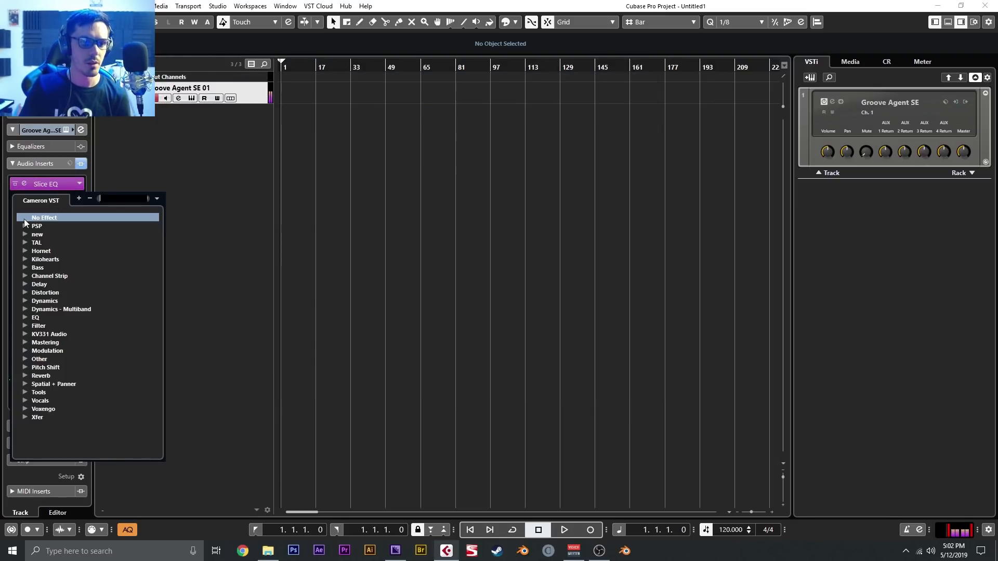
{"action": "left_click", "coordinate": [24, 258]}
{"action": "left_click", "coordinate": [76, 326]}
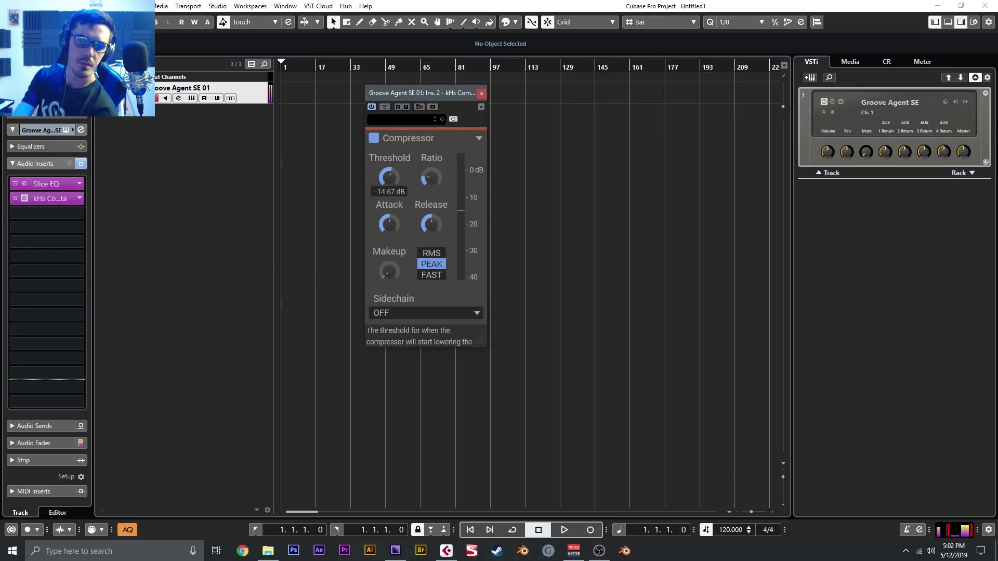
{"action": "mouse_move", "coordinate": [389, 224]}
{"action": "left_mouse_down"}
{"action": "mouse_move", "coordinate": [388, 239]}
{"action": "mouse_move", "coordinate": [395, 212]}
{"action": "left_mouse_up"}
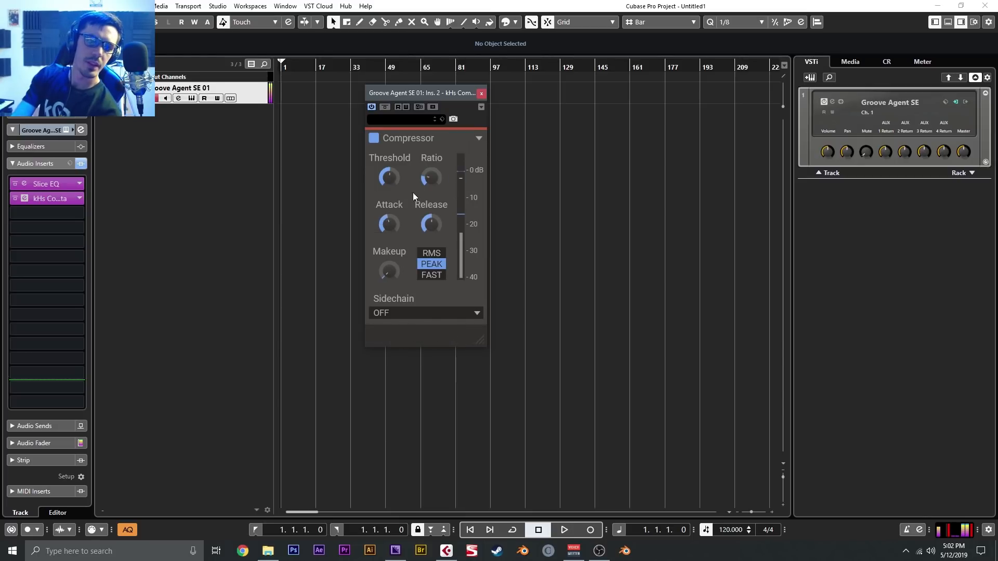
{"action": "left_click", "coordinate": [483, 95]}
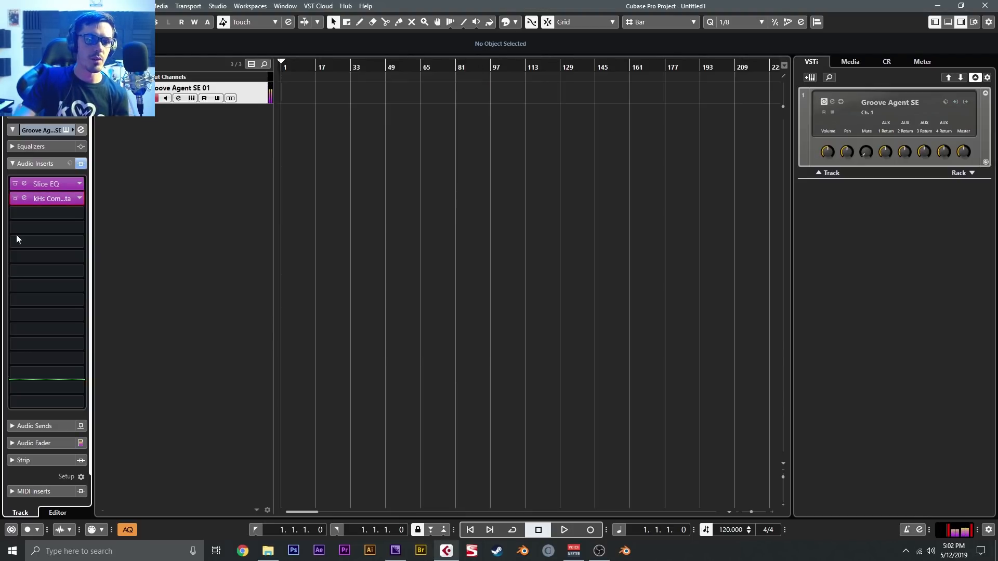
Load kHs Distortion as the third insert, keep the Overdrive type, lower the drive to about 1.16 dB, and close it.
{"action": "left_click", "coordinate": [29, 219]}
{"action": "left_click", "coordinate": [24, 273]}
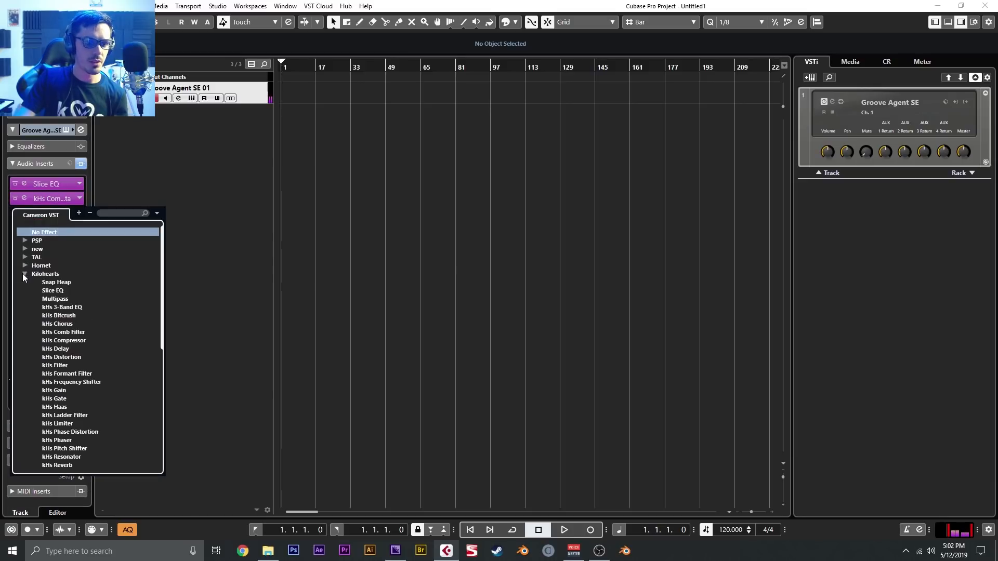
{"action": "left_click", "coordinate": [62, 357]}
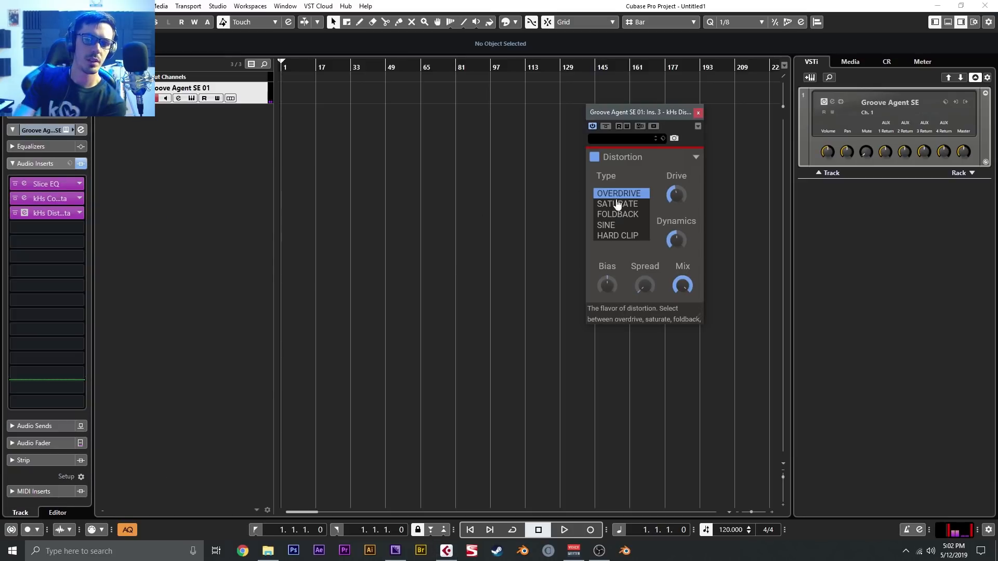
{"action": "left_click_drag", "start_coordinate": [674, 201], "coordinate": [674, 219]}
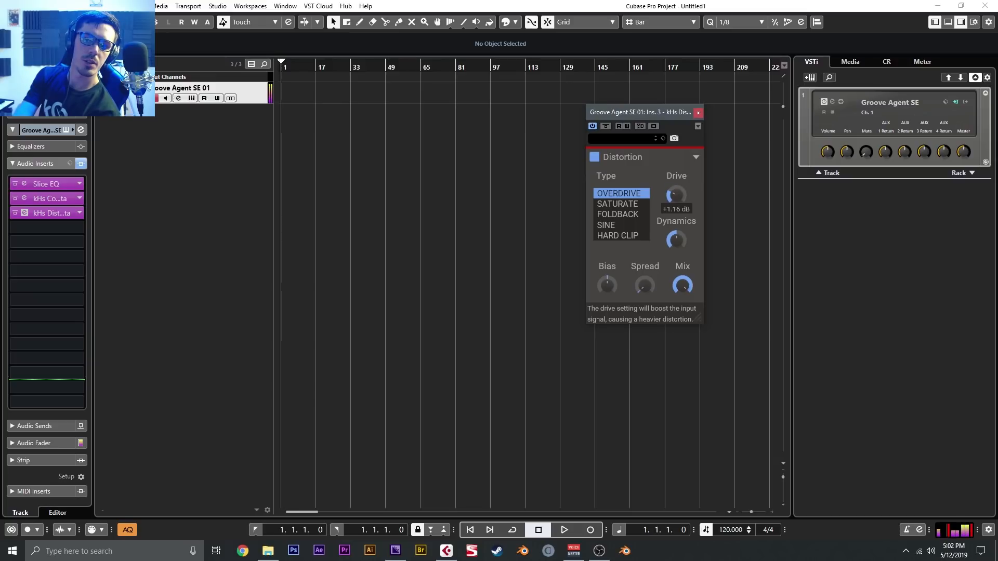
{"action": "left_click", "coordinate": [698, 112]}
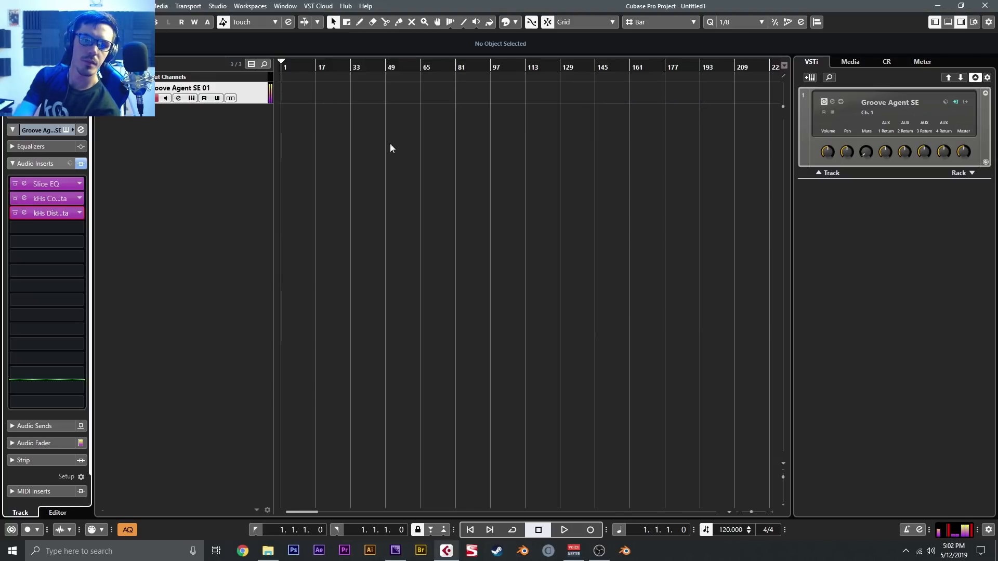
Search the effects for a reverb and load kHs Reverb as the fourth insert.
{"action": "left_click", "coordinate": [58, 227]}
{"action": "type", "text": "rever"}
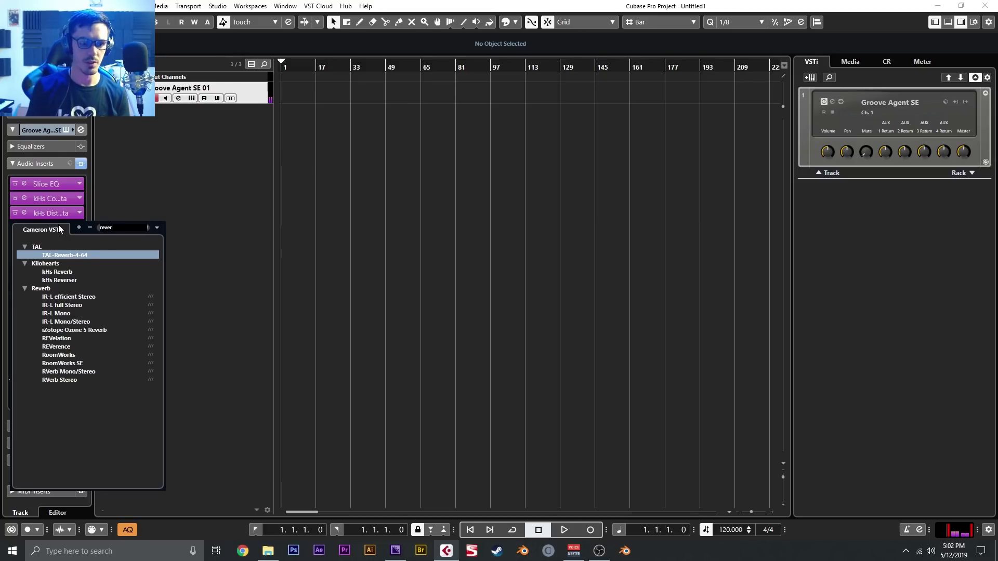
{"action": "left_click", "coordinate": [60, 272]}
Reduce the reverb's mix, decay and width, set its size to 74%, raise the dampening, and close the reverb.
{"action": "left_click_drag", "start_coordinate": [448, 284], "coordinate": [448, 289]}
{"action": "left_click_drag", "start_coordinate": [370, 245], "coordinate": [371, 255]}
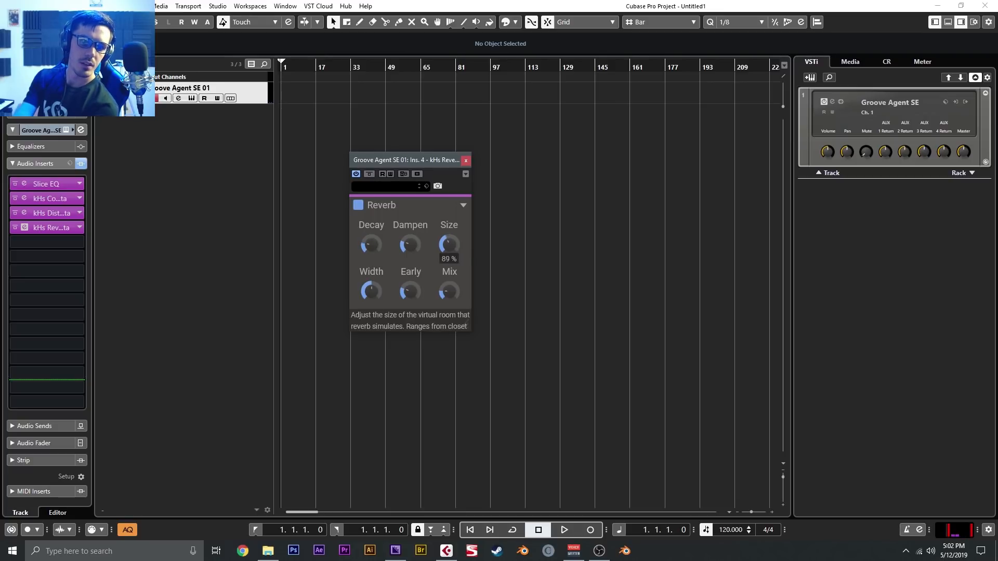
{"action": "left_click_drag", "start_coordinate": [370, 290], "coordinate": [371, 297]}
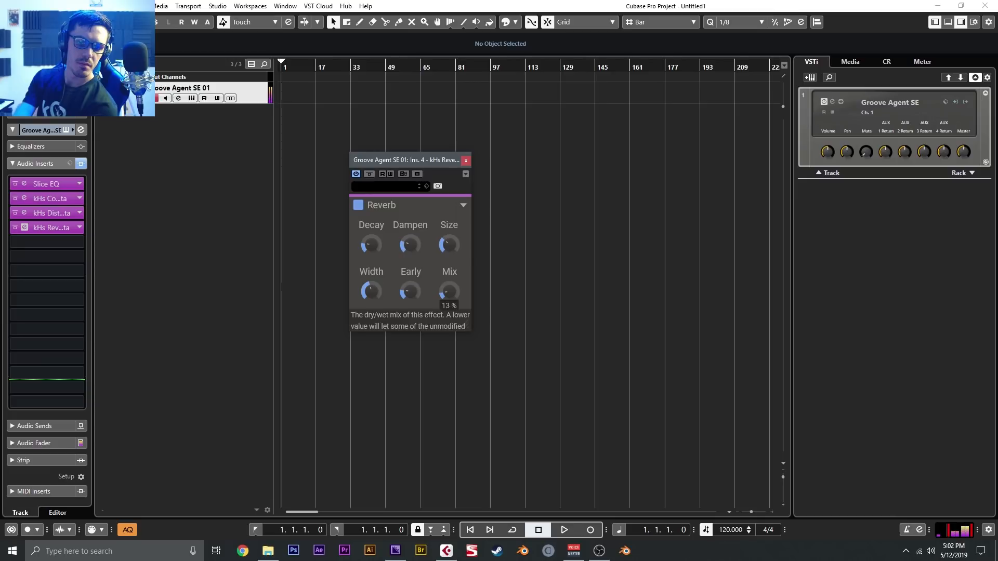
{"action": "left_click_drag", "start_coordinate": [371, 244], "coordinate": [410, 218]}
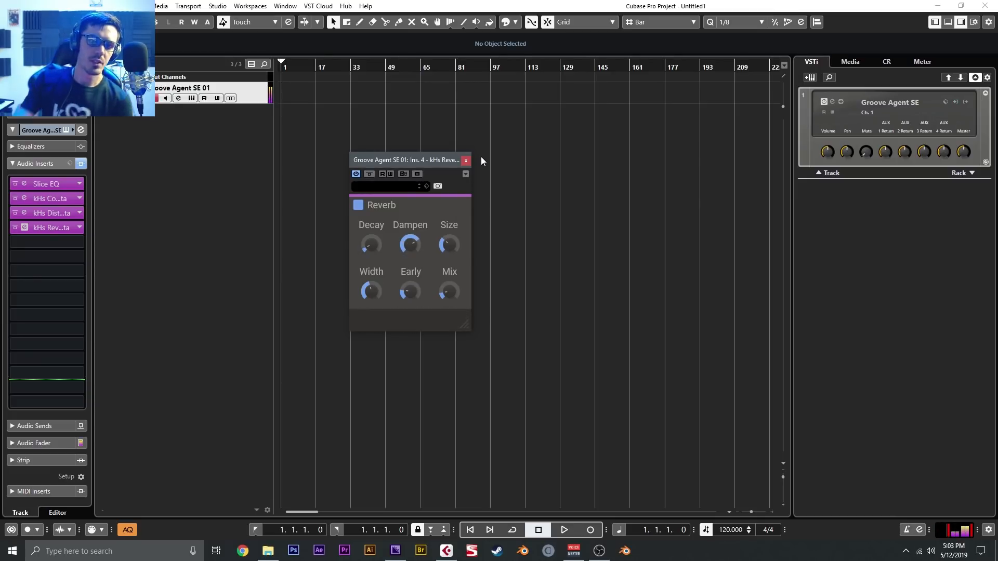
{"action": "left_click", "coordinate": [449, 244]}
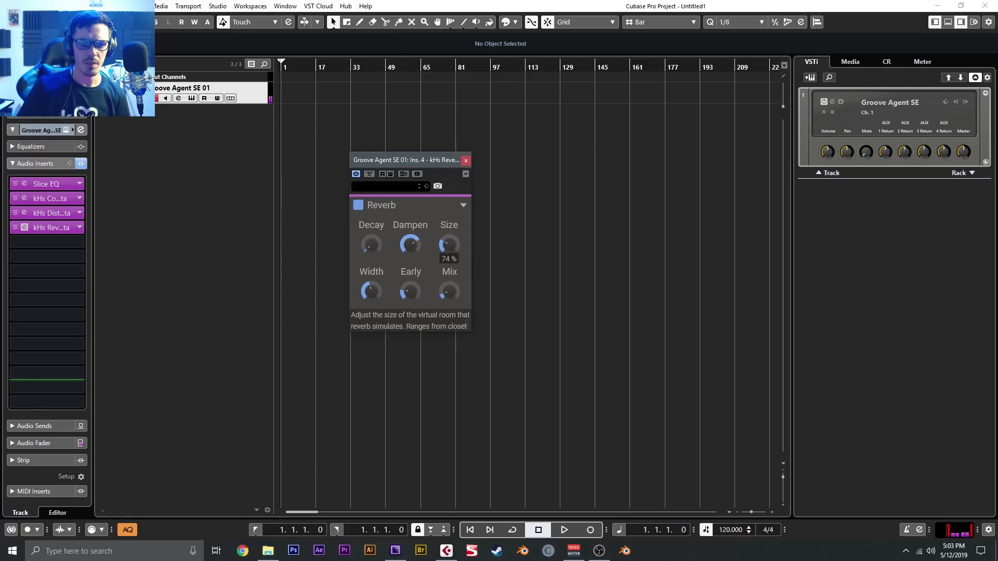
{"action": "left_click", "coordinate": [465, 161]}
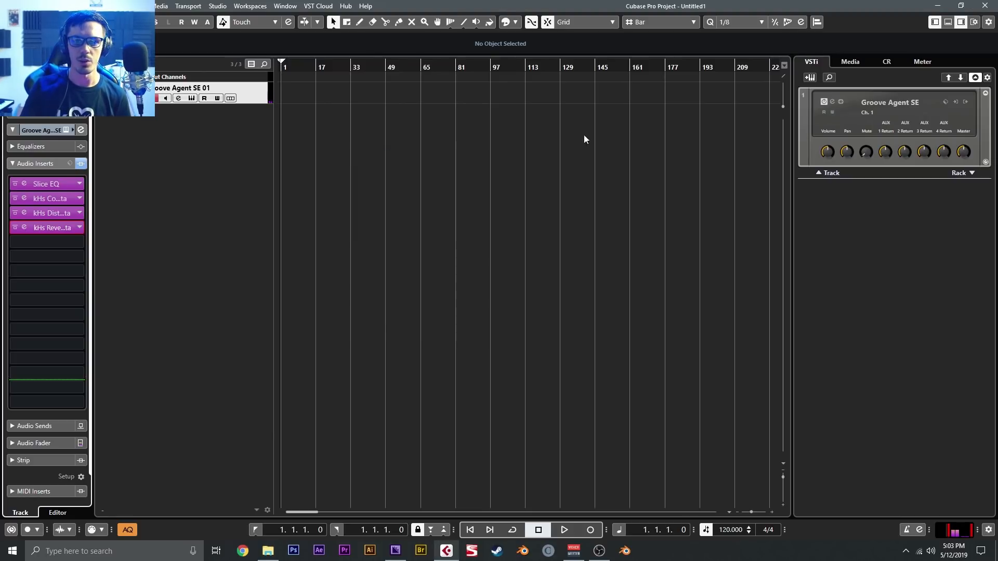
Load Hornet's Corrosion as the fifth insert with its noise band pass at 7395 Hz and Q 1.1, and close the plugin and sampler windows.
{"action": "left_click", "coordinate": [192, 98]}
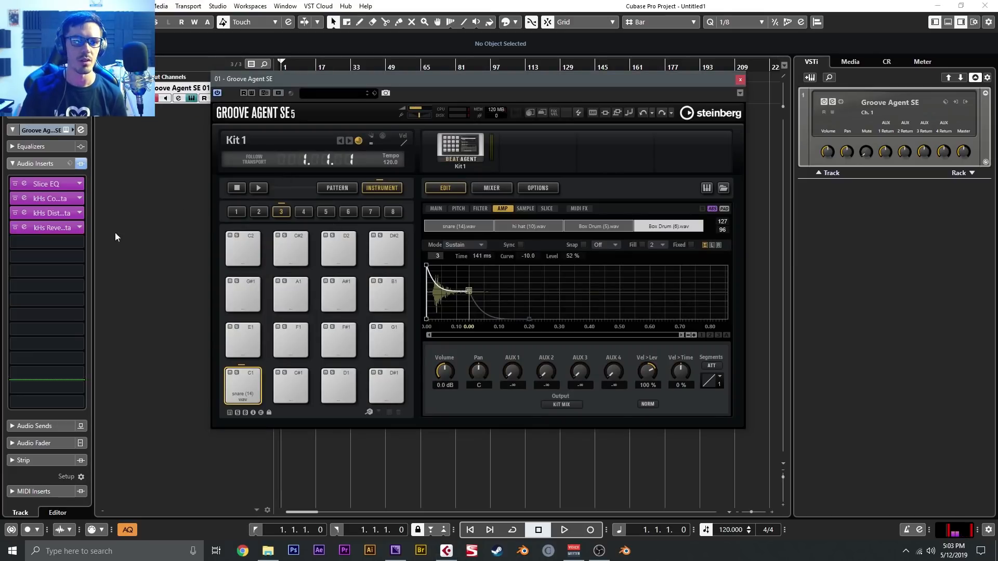
{"action": "left_click", "coordinate": [73, 243]}
{"action": "left_click", "coordinate": [26, 296]}
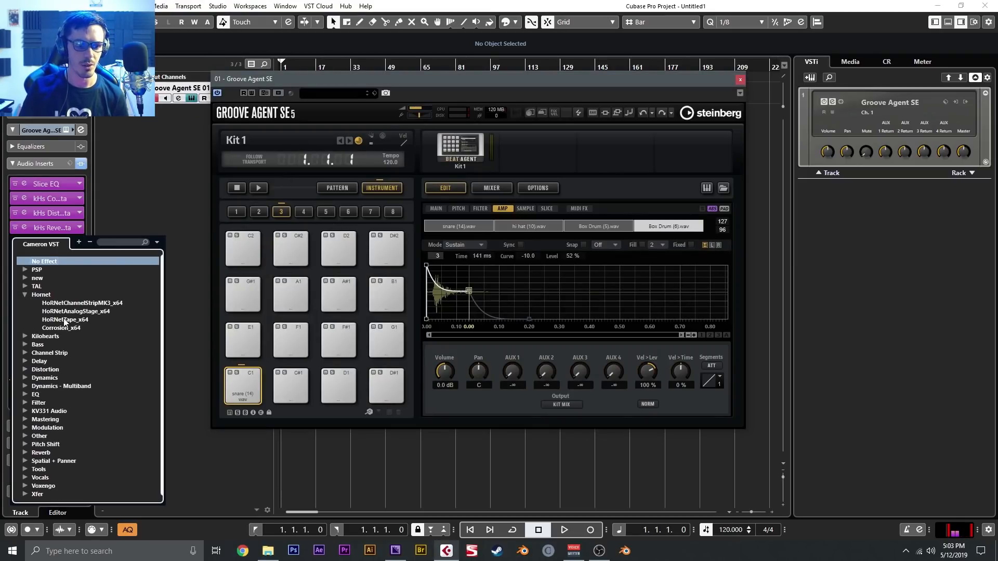
{"action": "left_click", "coordinate": [68, 329]}
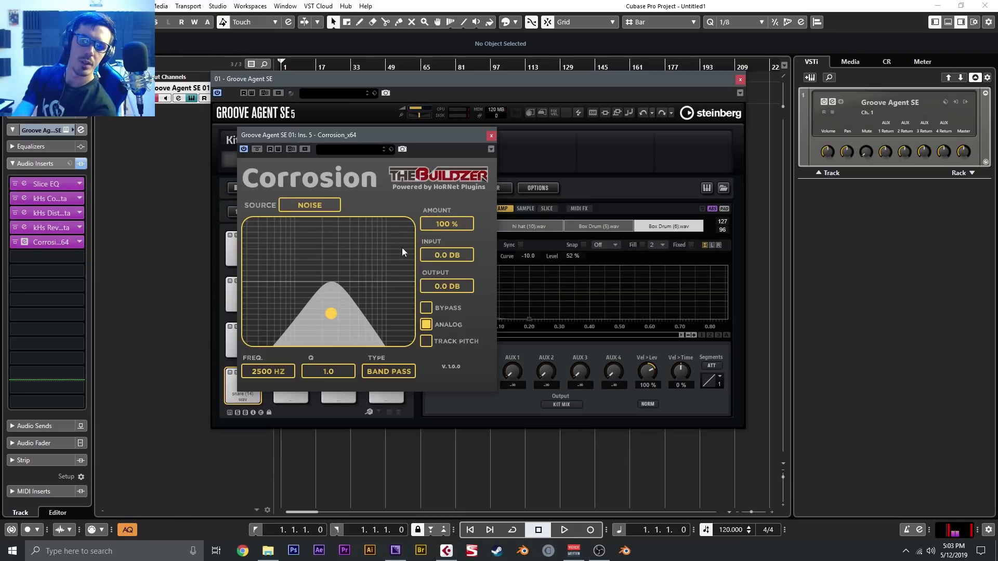
{"action": "left_click_drag", "start_coordinate": [332, 312], "coordinate": [374, 312]}
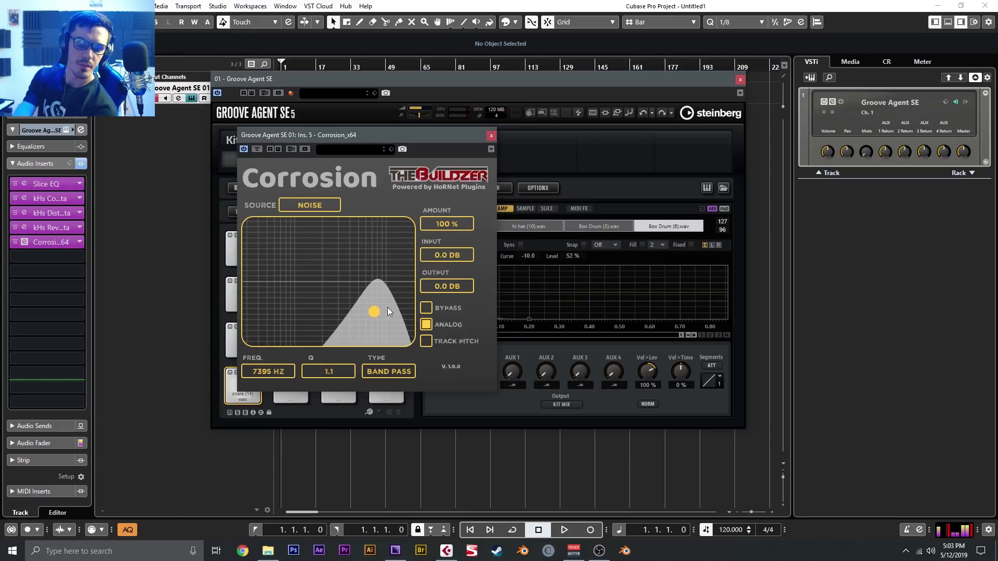
{"action": "left_click", "coordinate": [491, 136]}
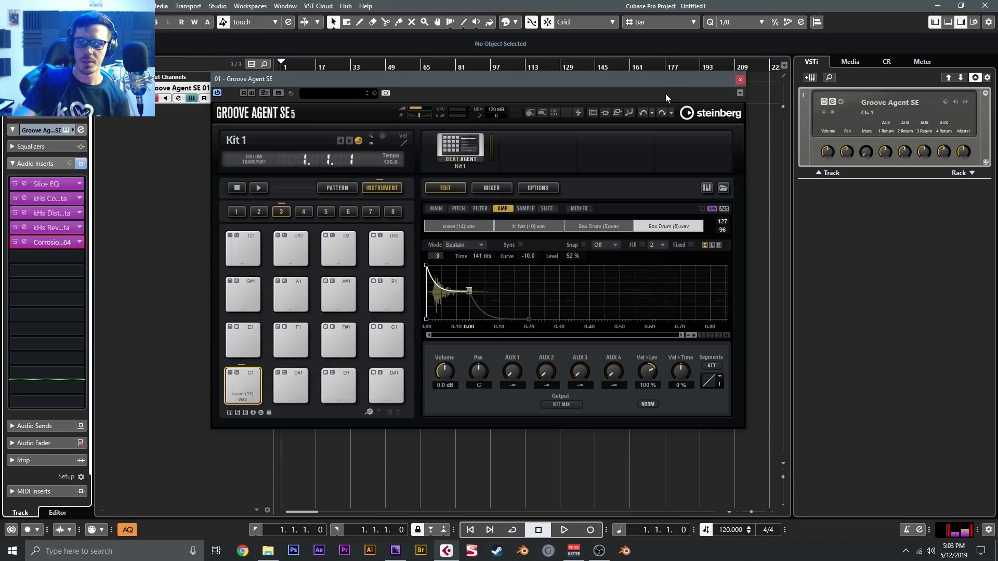
{"action": "left_click", "coordinate": [741, 81]}
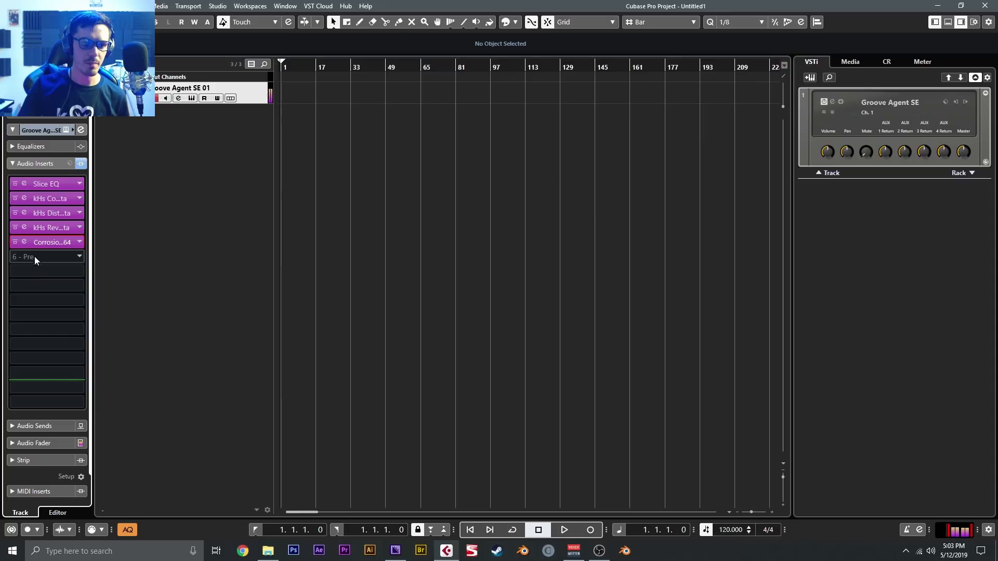
Try TAL-Chorus-LX-64 as the sixth insert, and remove it from the rack.
{"action": "left_click", "coordinate": [36, 256]}
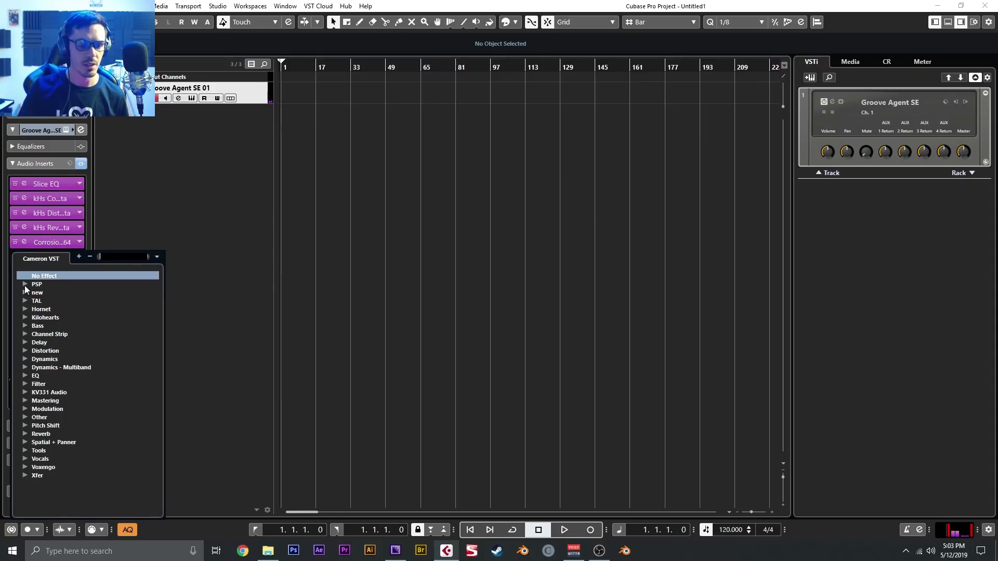
{"action": "left_click", "coordinate": [27, 301]}
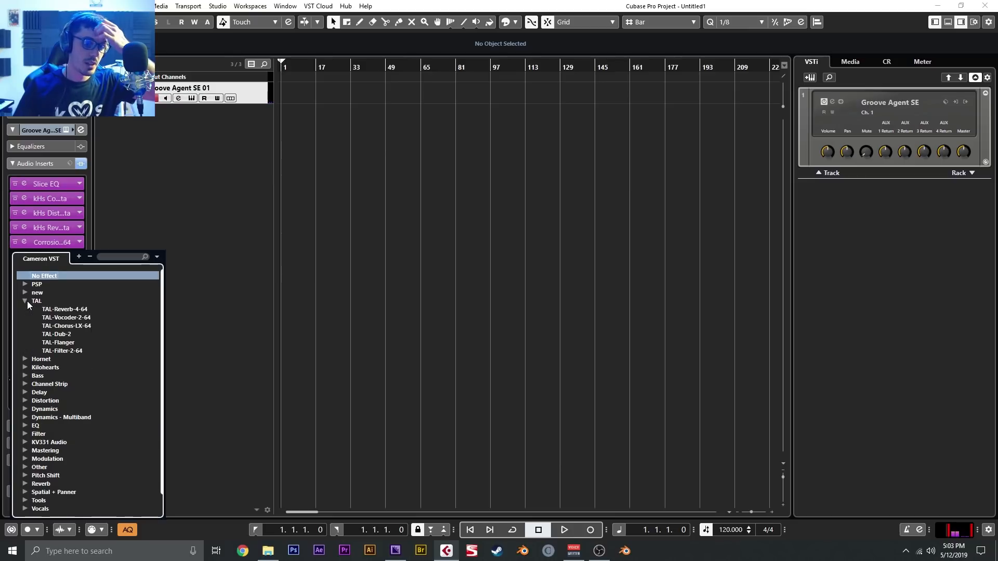
{"action": "left_click", "coordinate": [64, 328]}
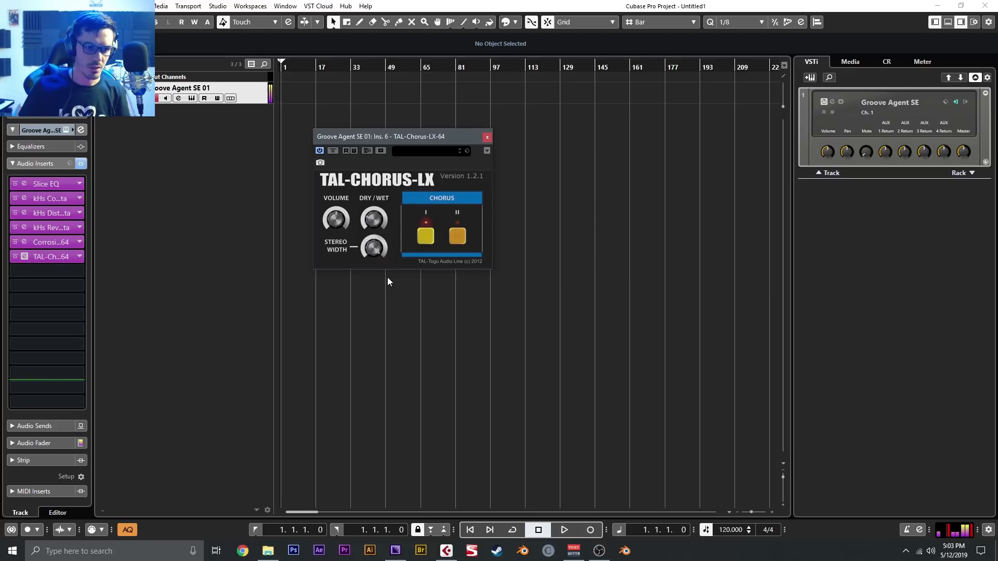
{"action": "left_click", "coordinate": [486, 137]}
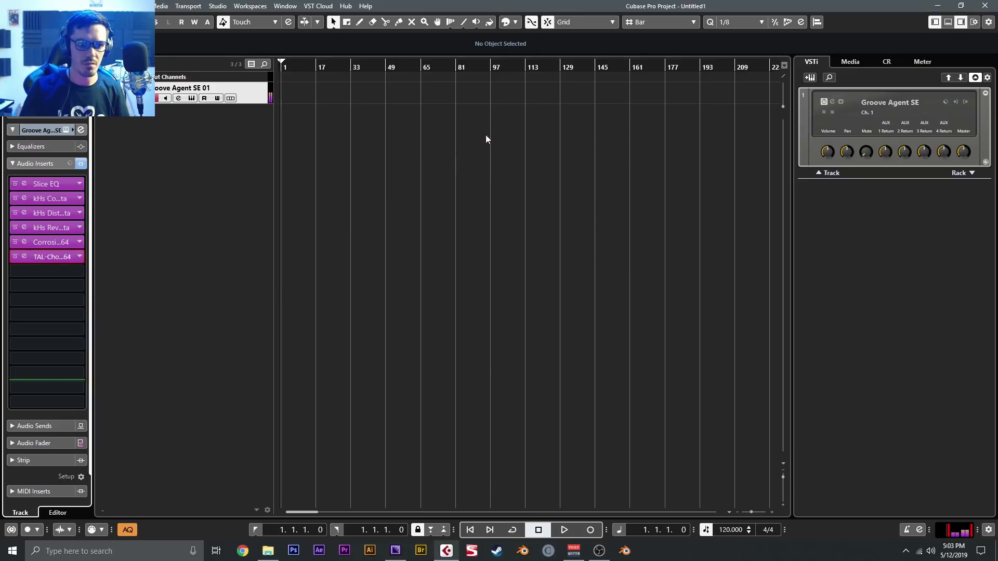
{"action": "left_click_drag", "start_coordinate": [64, 271], "coordinate": [58, 251]}
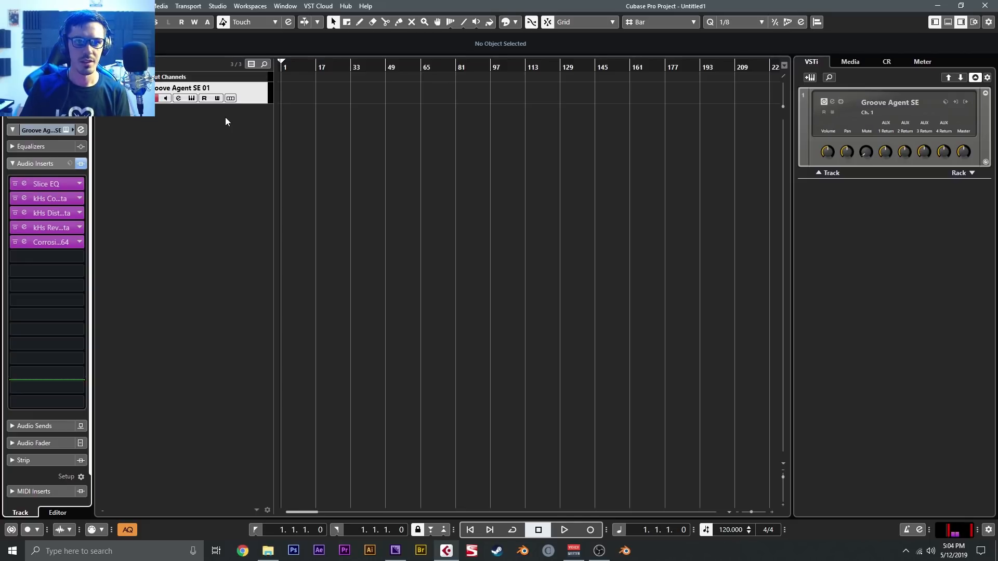
Replace the Groove Agent SE 01 track with a new Groove Agent SE instrument track on Stereo Out, and show the media file browser.
{"action": "key", "text": "shift+Delete"}
{"action": "right_click", "coordinate": [244, 49]}
{"action": "left_click", "coordinate": [210, 95]}
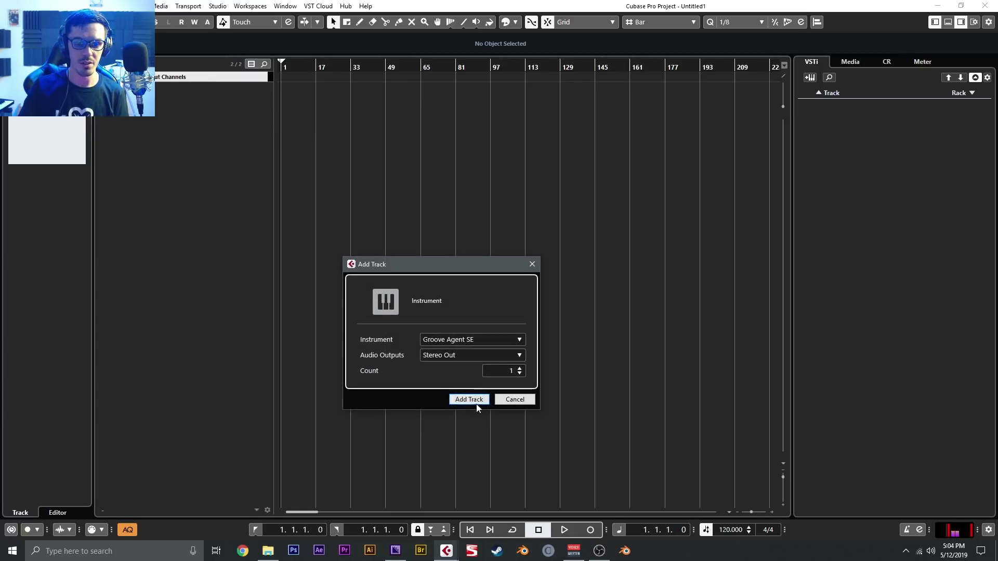
{"action": "left_click", "coordinate": [469, 401]}
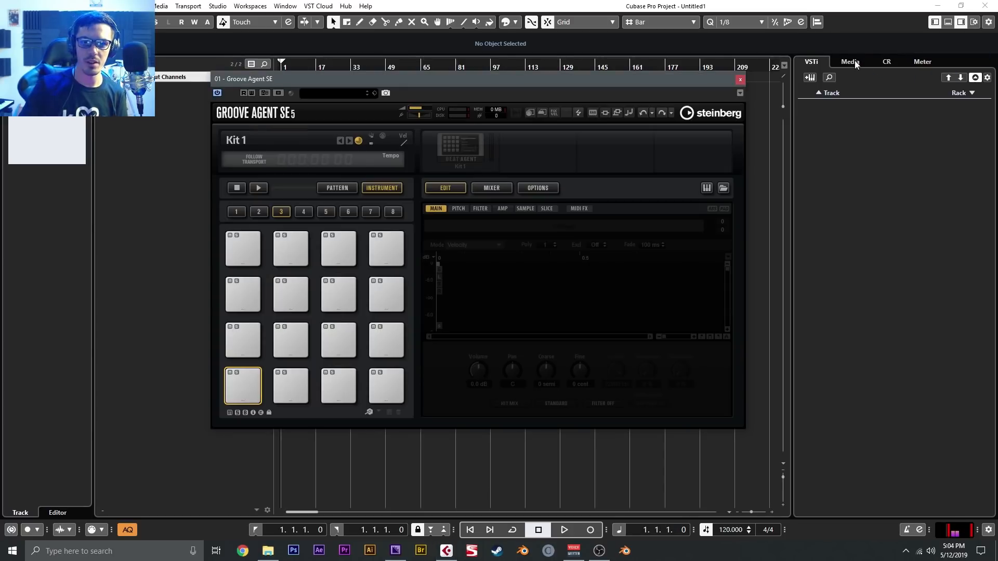
{"action": "left_click", "coordinate": [853, 61]}
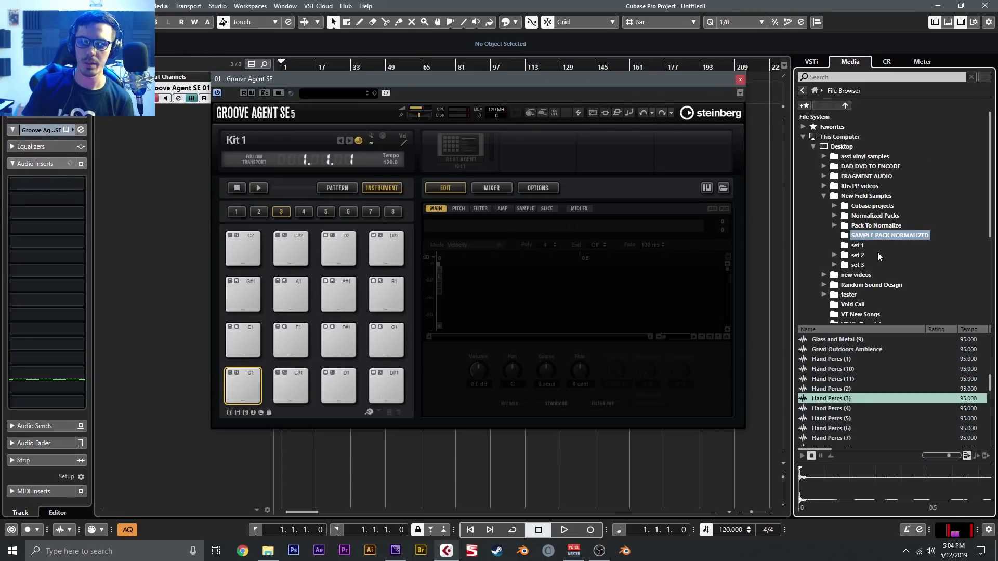
Browse the E: drive's SAMPLES folder to VT - Rooms of the House - V1 Interiors and open the Vol 1 - Kicks folder.
{"action": "scroll", "coordinate": [878, 251], "scroll_direction": "down", "scroll_amount": 5}
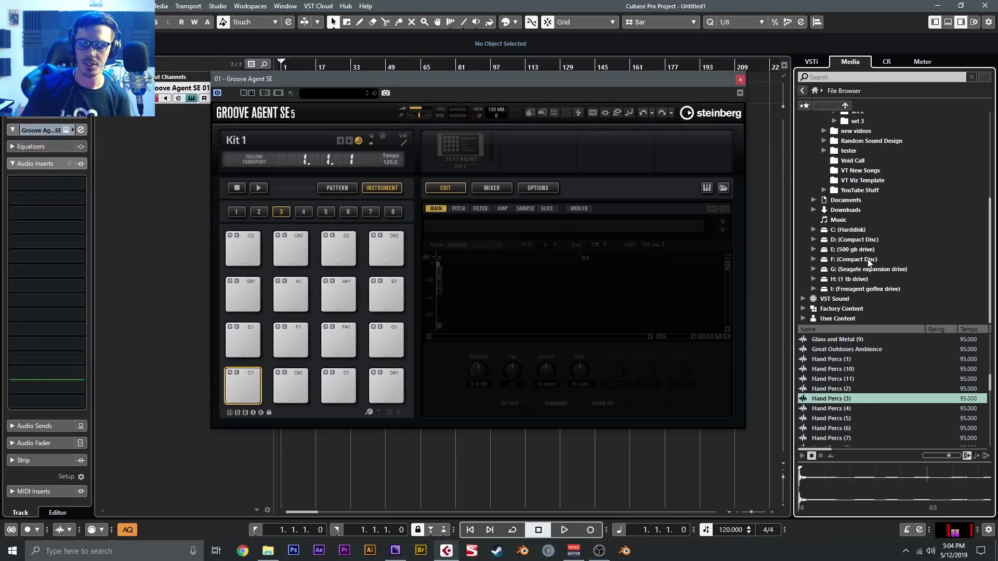
{"action": "left_click", "coordinate": [814, 249]}
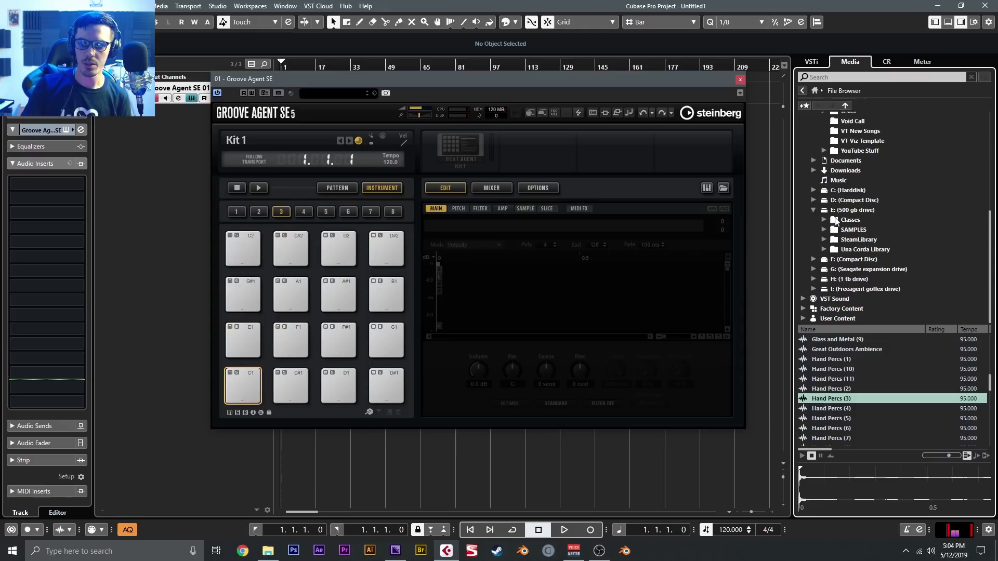
{"action": "left_click", "coordinate": [824, 230]}
{"action": "scroll", "coordinate": [858, 243], "scroll_direction": "down", "scroll_amount": 6}
{"action": "scroll", "coordinate": [859, 246], "scroll_direction": "down", "scroll_amount": 10}
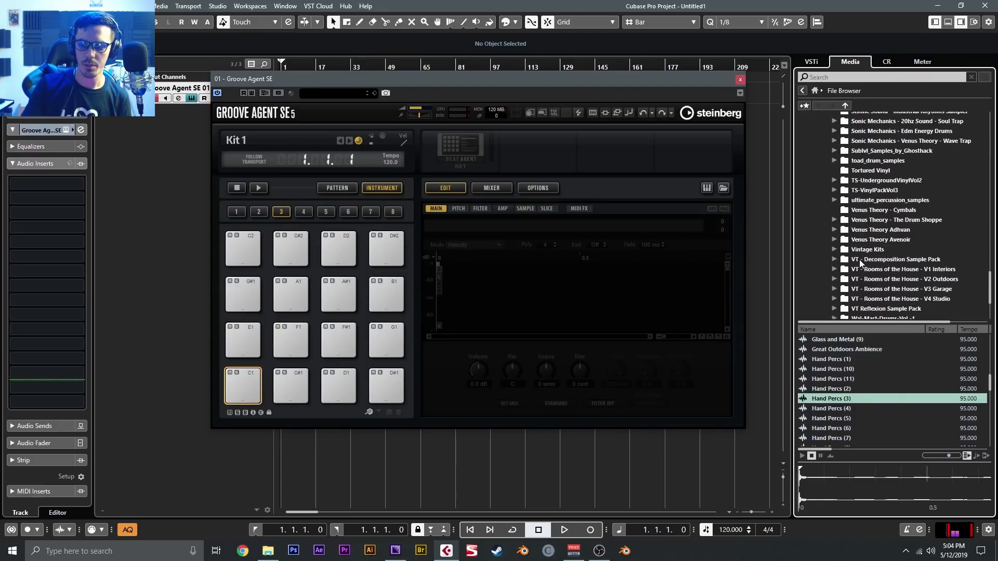
{"action": "scroll", "coordinate": [860, 263], "scroll_direction": "down", "scroll_amount": 3}
{"action": "left_click", "coordinate": [868, 251]}
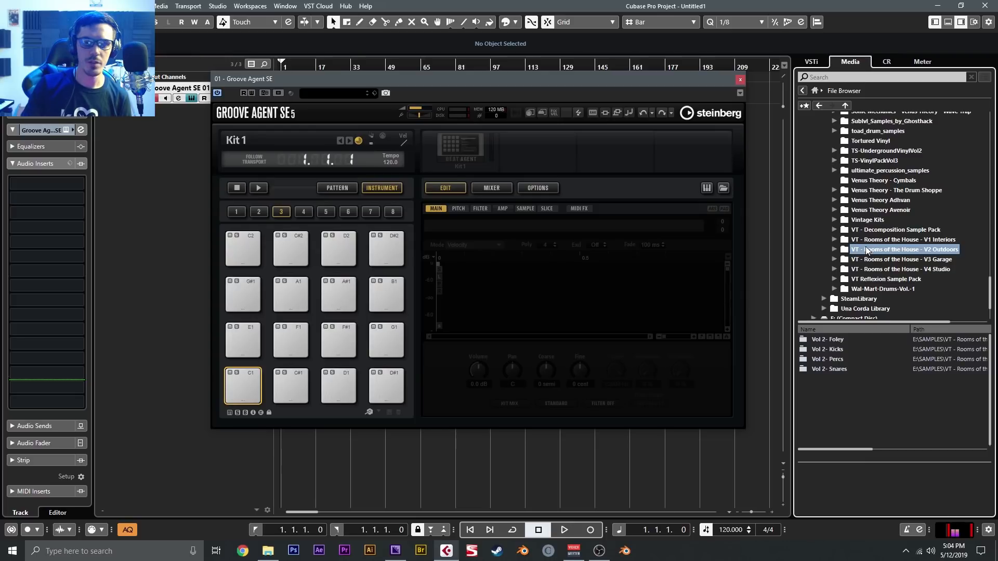
{"action": "left_click", "coordinate": [855, 240]}
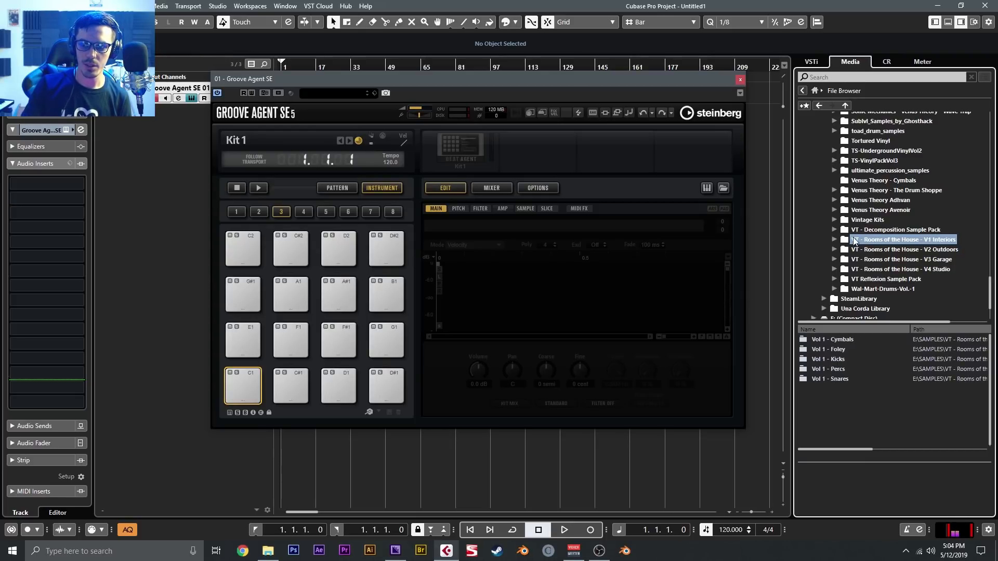
{"action": "left_click", "coordinate": [836, 239]}
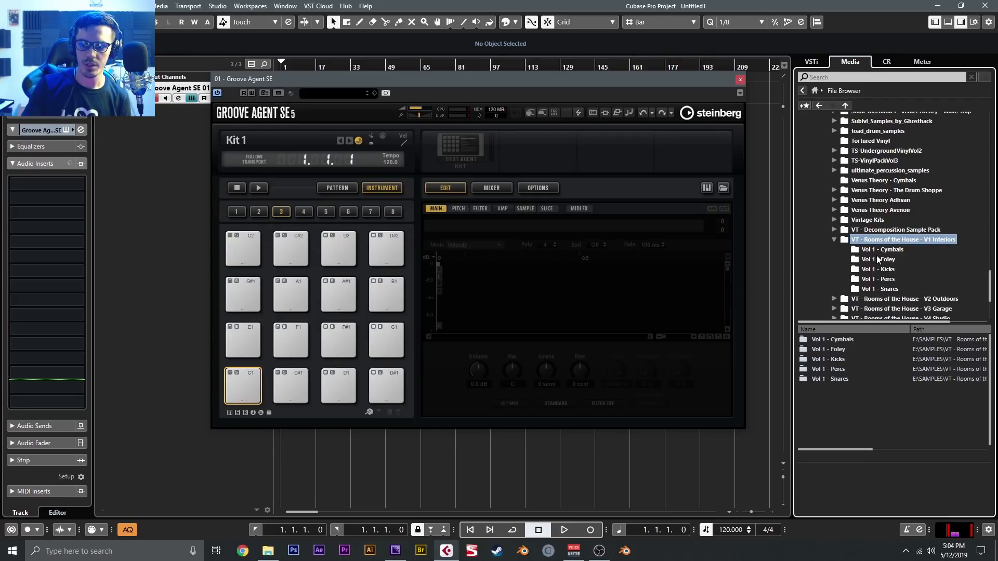
{"action": "left_click", "coordinate": [884, 269]}
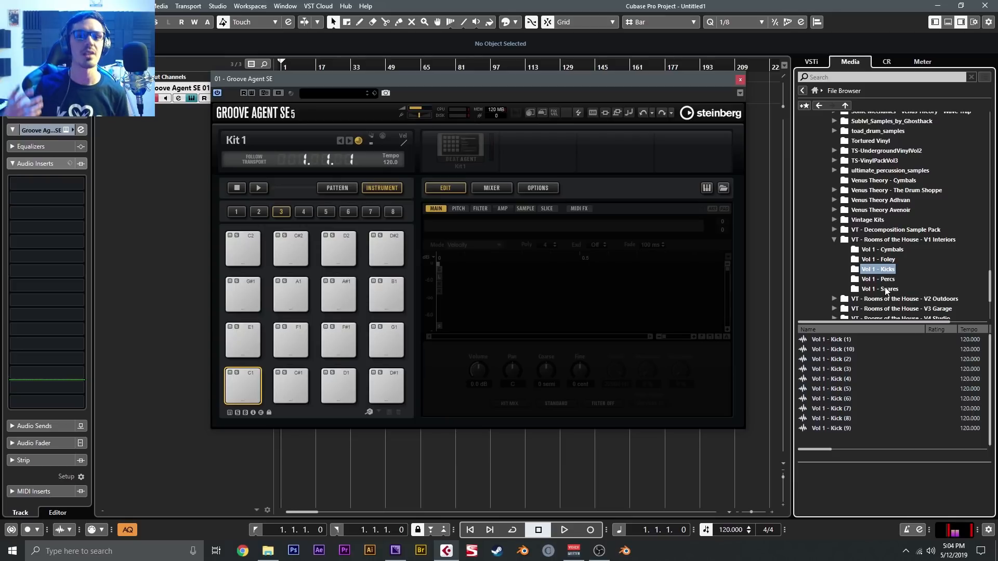
Audition the Vol 1 kick samples, load Vol 1 - Kick (3) onto the C1 pad, and play the pad.
{"action": "left_click", "coordinate": [869, 369]}
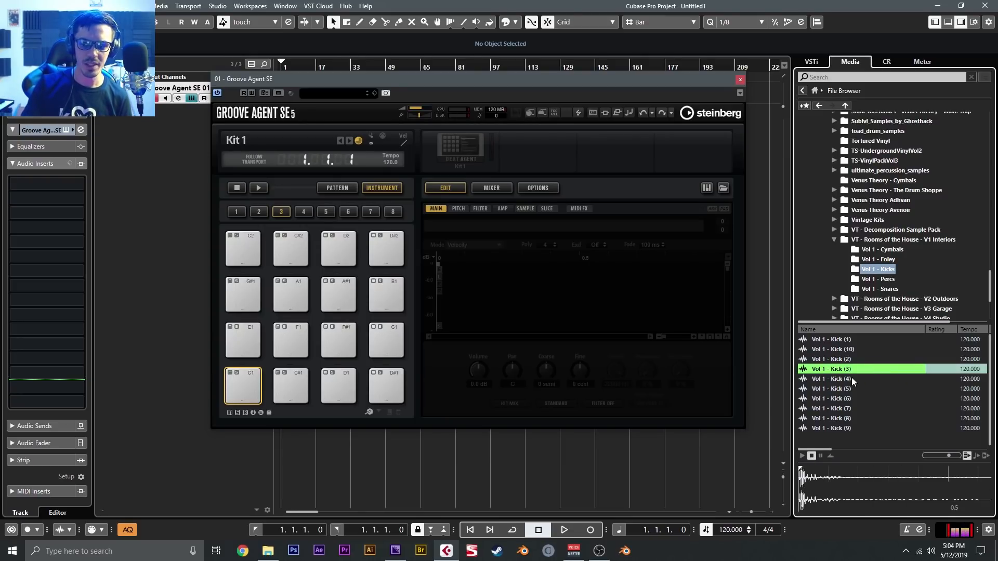
{"action": "left_click", "coordinate": [851, 372]}
{"action": "left_click", "coordinate": [850, 381]}
{"action": "left_click", "coordinate": [839, 370]}
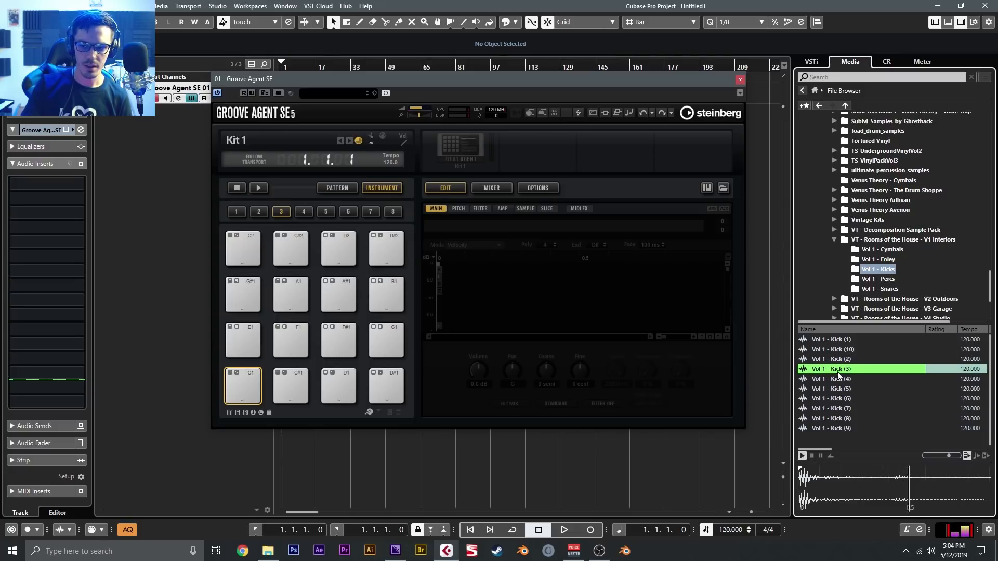
{"action": "left_click_drag", "start_coordinate": [839, 370], "coordinate": [243, 388]}
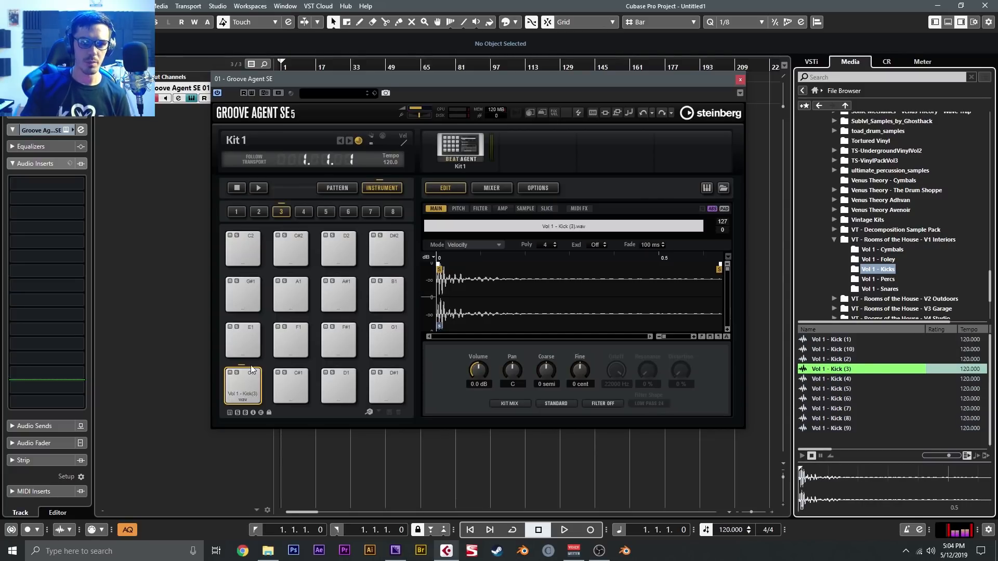
{"action": "left_click", "coordinate": [248, 378]}
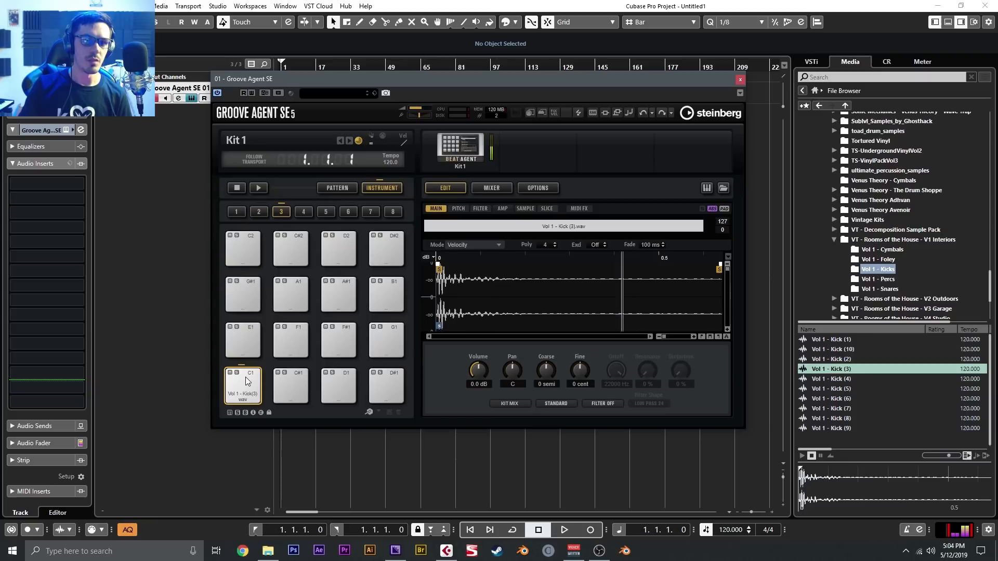
{"action": "left_click", "coordinate": [251, 382]}
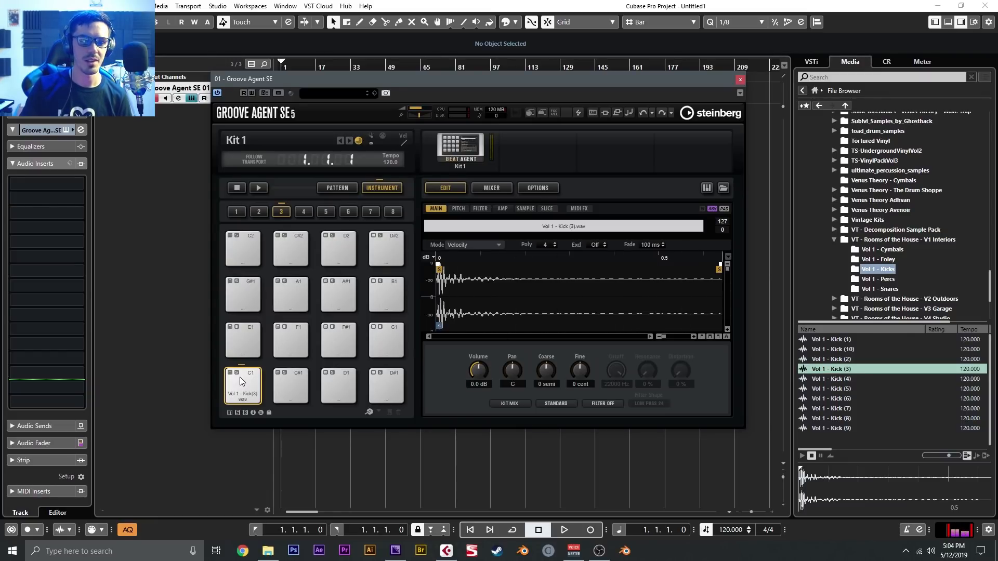
{"action": "left_click", "coordinate": [240, 379]}
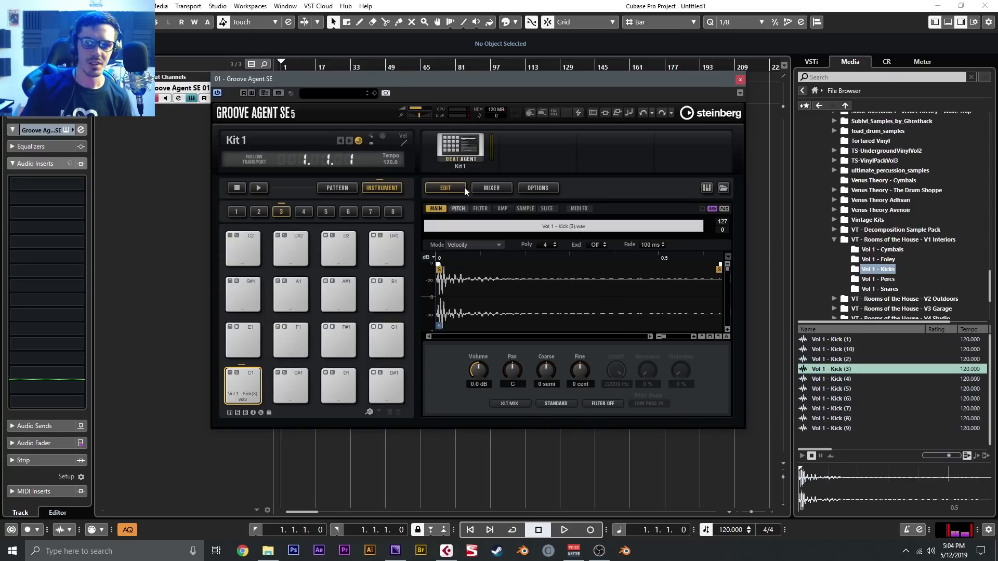
Enable the kick's filter in Tube Drive mode with a cutoff of 1013 Hz and distortion of 41%.
{"action": "left_click", "coordinate": [481, 209]}
{"action": "left_click", "coordinate": [552, 404]}
{"action": "left_click", "coordinate": [565, 441]}
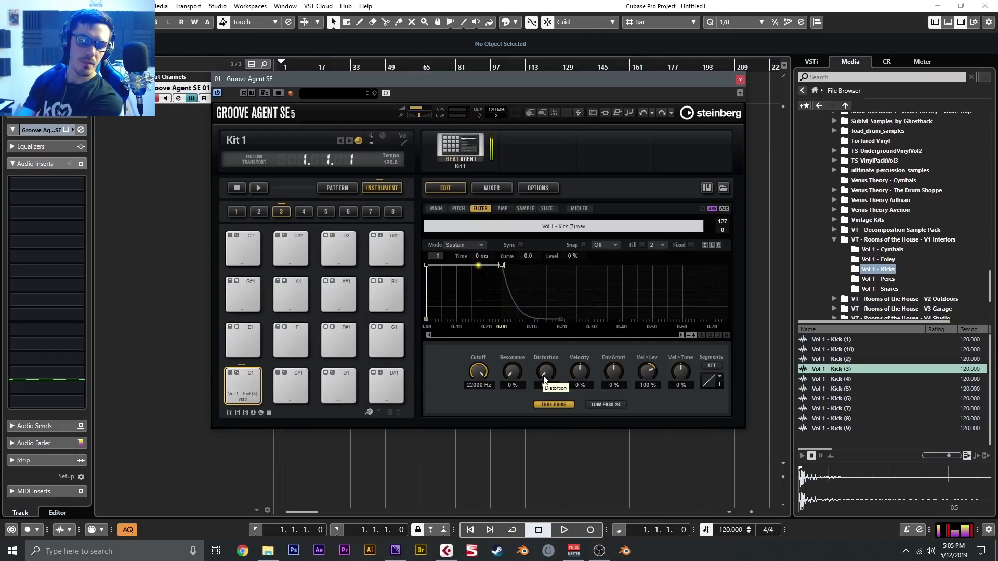
{"action": "left_click_drag", "start_coordinate": [490, 370], "coordinate": [490, 413]}
{"action": "left_click_drag", "start_coordinate": [547, 371], "coordinate": [542, 315]}
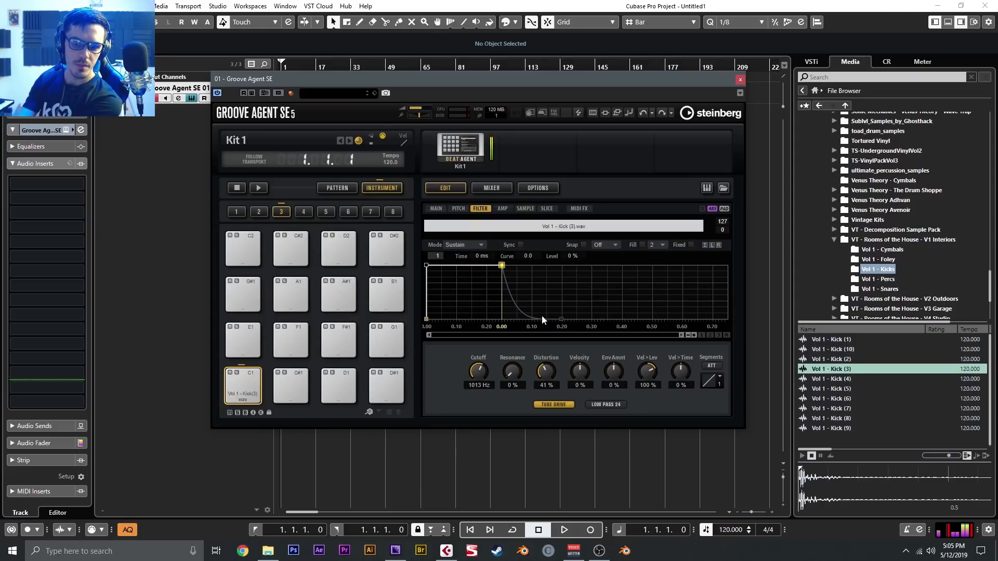
Load kHs Limiter as the first audio insert and close its plugin window.
{"action": "left_click", "coordinate": [73, 185]}
{"action": "type", "text": "limi"}
{"action": "key", "text": "Return"}
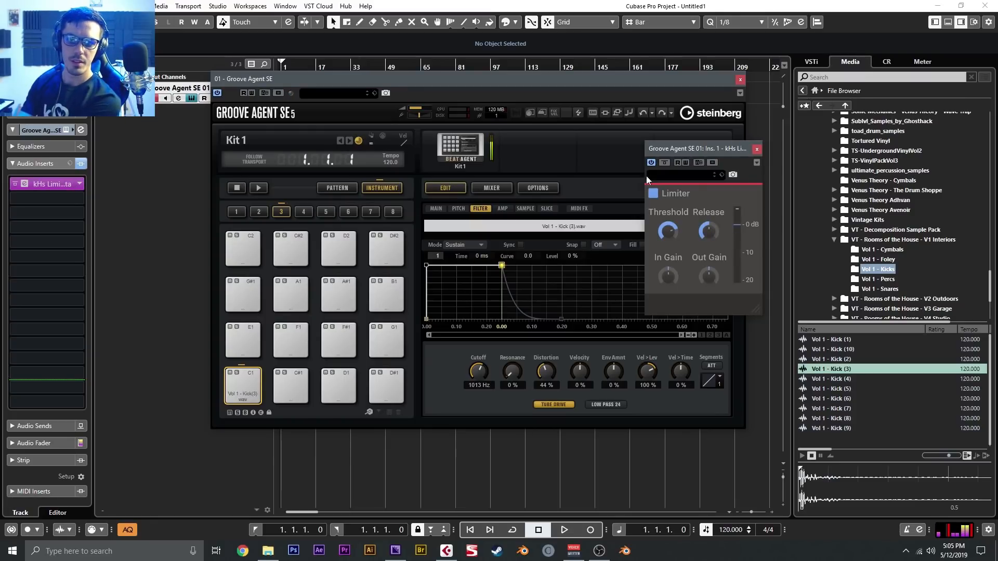
{"action": "left_click", "coordinate": [757, 149]}
Refine the kick's filter to a 1094 Hz cutoff, 17% resonance and 34% distortion.
{"action": "left_click_drag", "start_coordinate": [512, 372], "coordinate": [500, 353]}
{"action": "left_click_drag", "start_coordinate": [479, 387], "coordinate": [516, 381]}
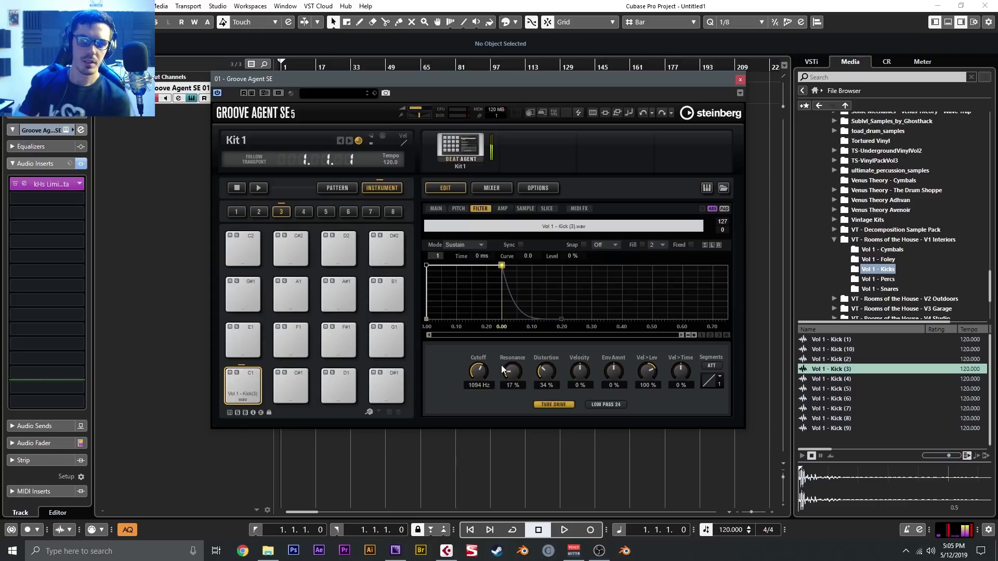
Shape a falling pitch envelope over the kick's waveform with a 73 ms decay, curve -10.0 and an envelope amount of 21.74.
{"action": "left_click", "coordinate": [456, 210]}
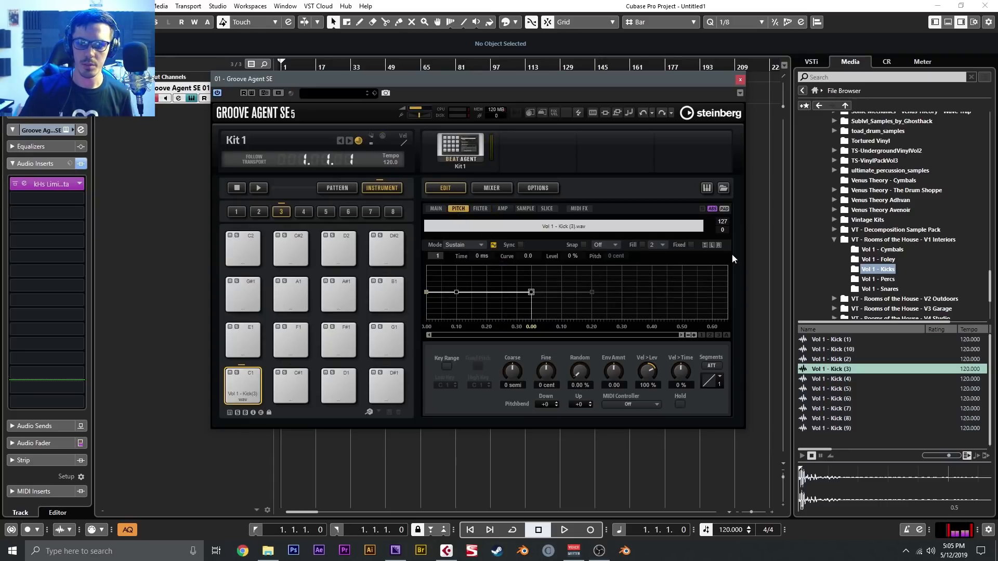
{"action": "left_click", "coordinate": [705, 246]}
{"action": "left_click_drag", "start_coordinate": [426, 292], "coordinate": [479, 359]}
{"action": "left_click", "coordinate": [457, 295]}
{"action": "left_click_drag", "start_coordinate": [430, 285], "coordinate": [438, 301]}
{"action": "left_click_drag", "start_coordinate": [483, 260], "coordinate": [483, 244]}
{"action": "left_click_drag", "start_coordinate": [614, 371], "coordinate": [617, 341]}
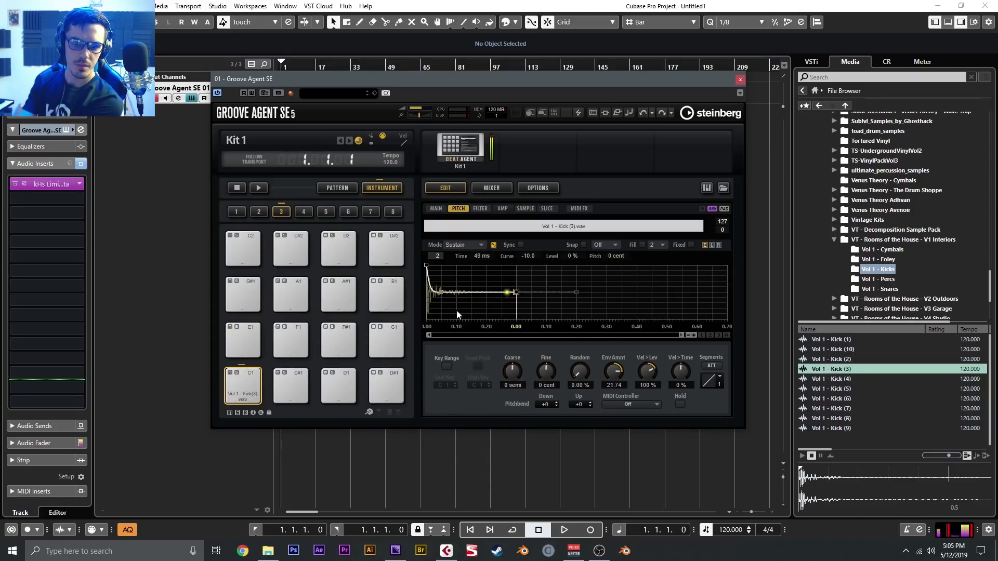
{"action": "left_click_drag", "start_coordinate": [483, 256], "coordinate": [478, 220]}
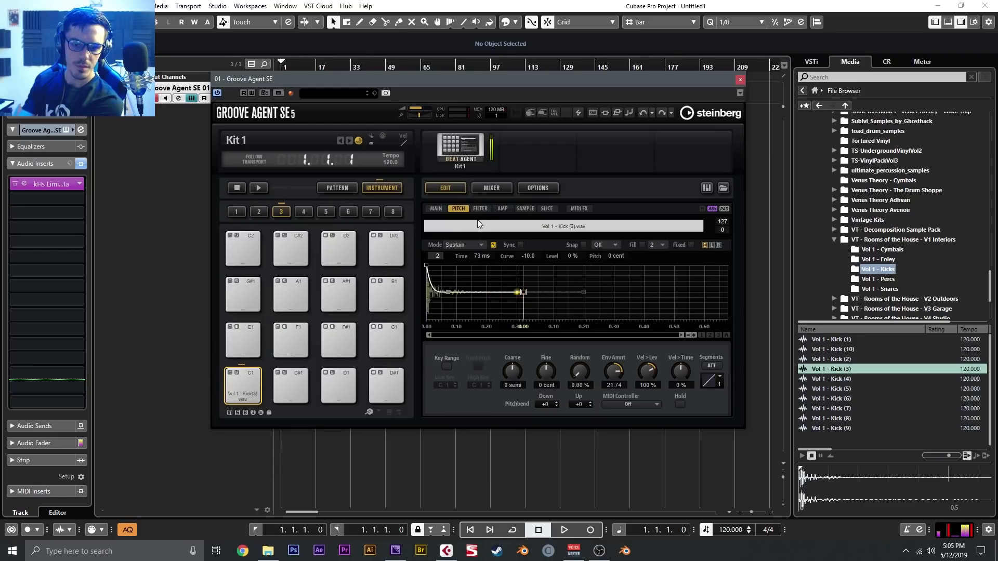
Show the waveform behind the kick's amp envelope and shape a 188 ms decay with curve -10.0 to a 54% level.
{"action": "left_click", "coordinate": [514, 209]}
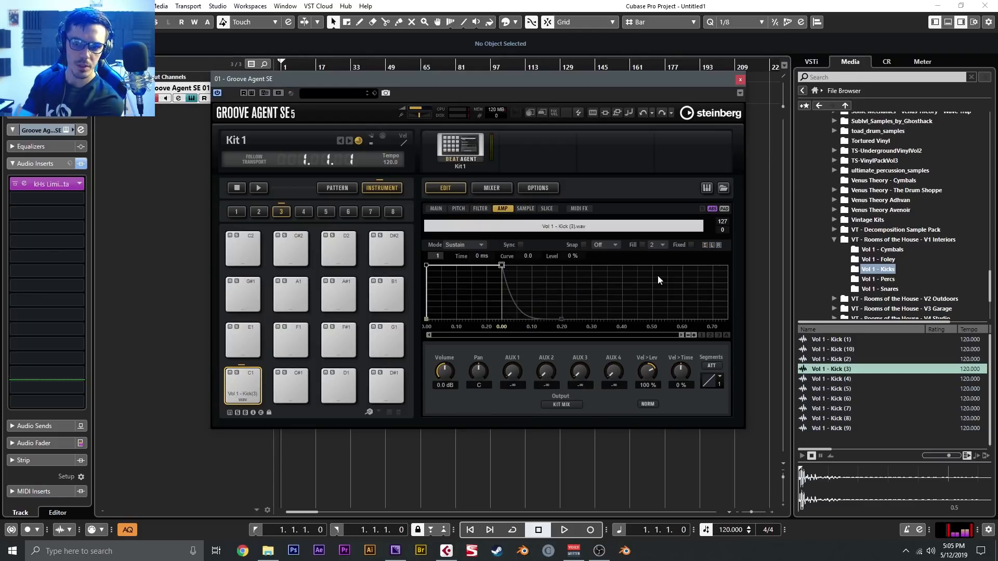
{"action": "left_click", "coordinate": [705, 245]}
{"action": "left_click_drag", "start_coordinate": [502, 265], "coordinate": [483, 290]}
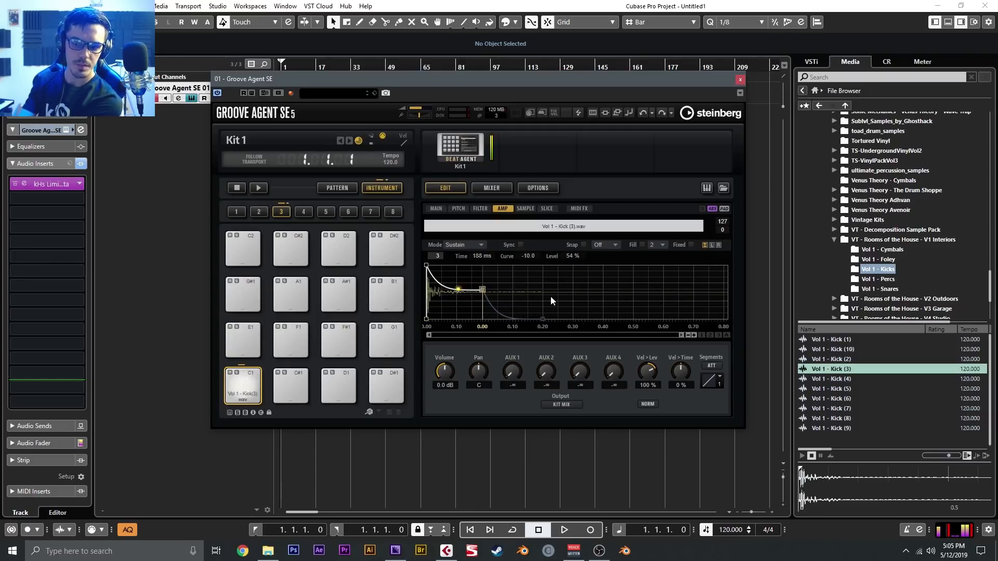
Add Vol 1 - Foley (12) from the Vol 1 - Foley folder to the C1 pad alongside the kick.
{"action": "left_click", "coordinate": [883, 260]}
{"action": "left_click", "coordinate": [847, 369]}
{"action": "left_click_drag", "start_coordinate": [848, 370], "coordinate": [245, 386]}
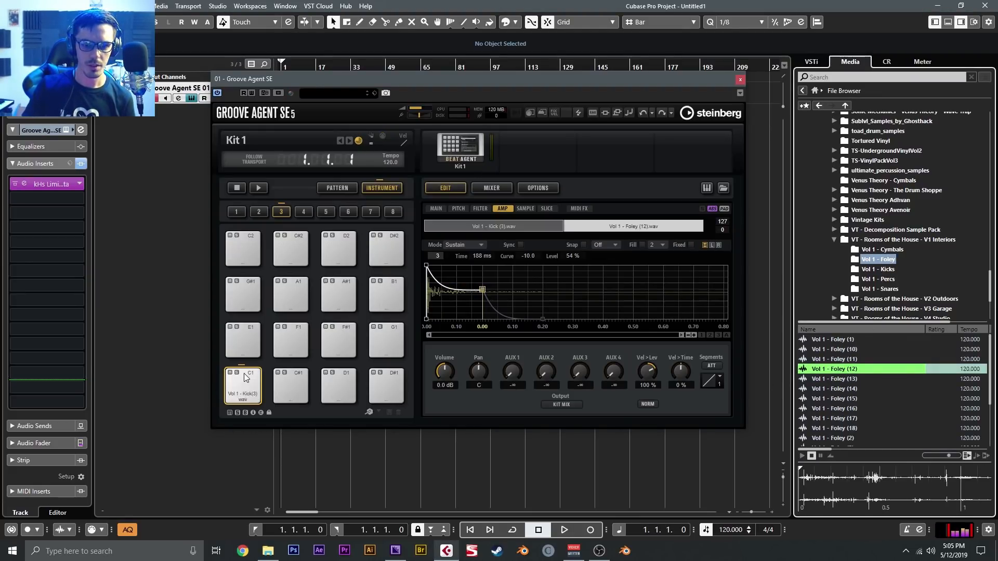
Set the C1 pad's sample mode to Layer and trim the foley sample to the loud hit near its middle.
{"action": "left_click", "coordinate": [481, 245]}
{"action": "left_click", "coordinate": [442, 209]}
{"action": "left_click", "coordinate": [443, 208]}
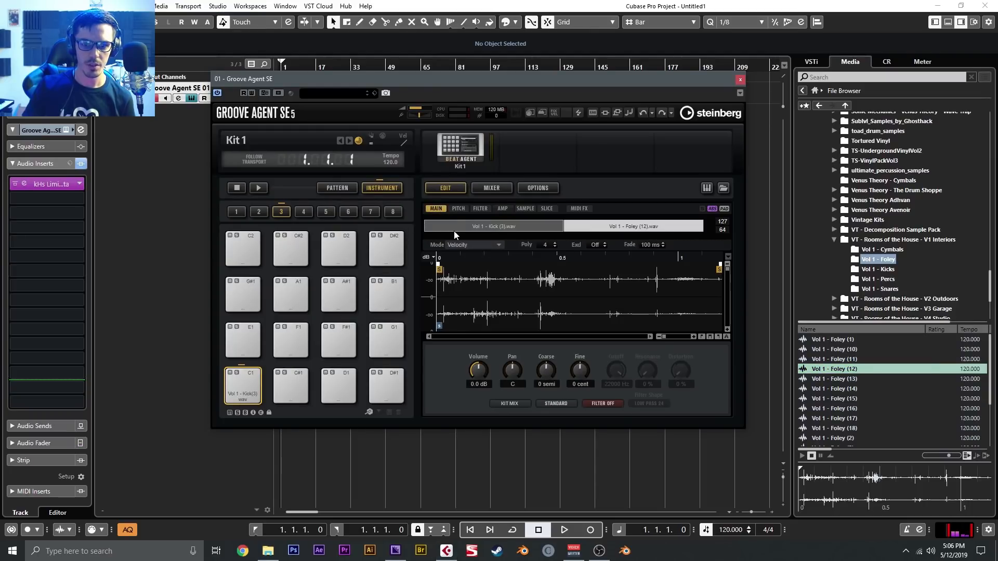
{"action": "left_click", "coordinate": [471, 245]}
{"action": "left_click", "coordinate": [465, 267]}
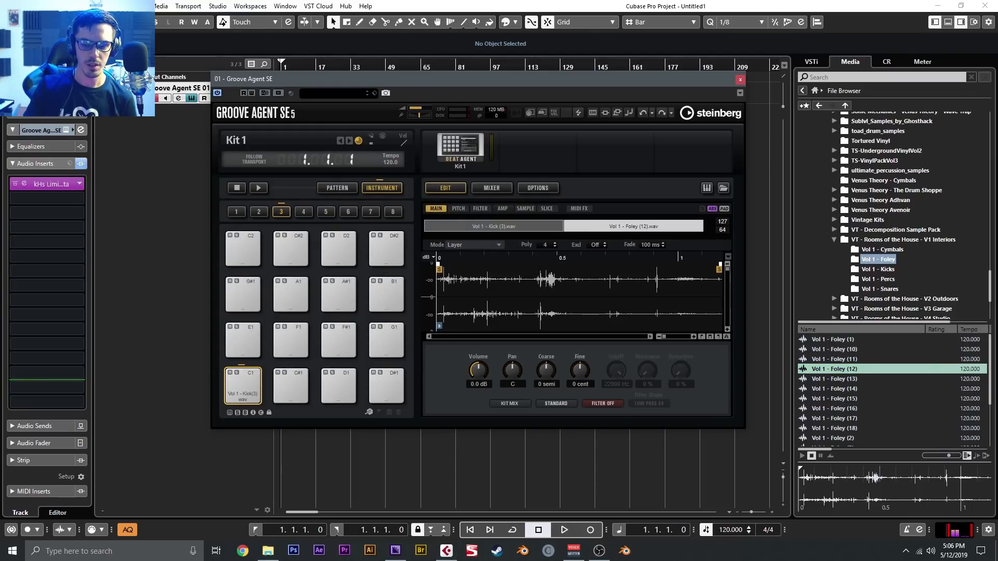
{"action": "left_click_drag", "start_coordinate": [720, 283], "coordinate": [590, 282]}
{"action": "left_click_drag", "start_coordinate": [440, 269], "coordinate": [548, 271]}
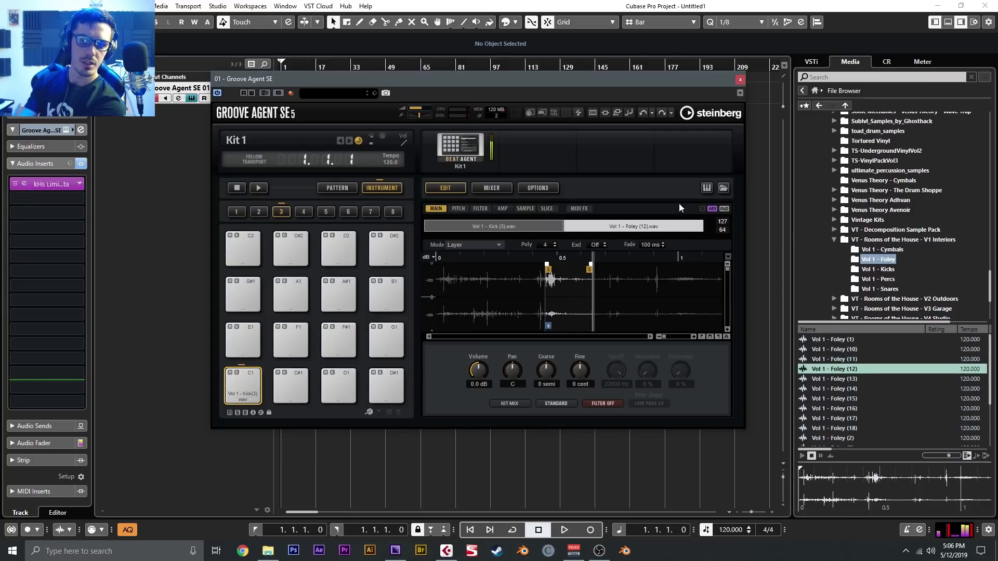
Enable the foley sample's filter in Tube Drive mode with a 925 Hz cutoff, 22% resonance and 41% distortion.
{"action": "left_click", "coordinate": [480, 209]}
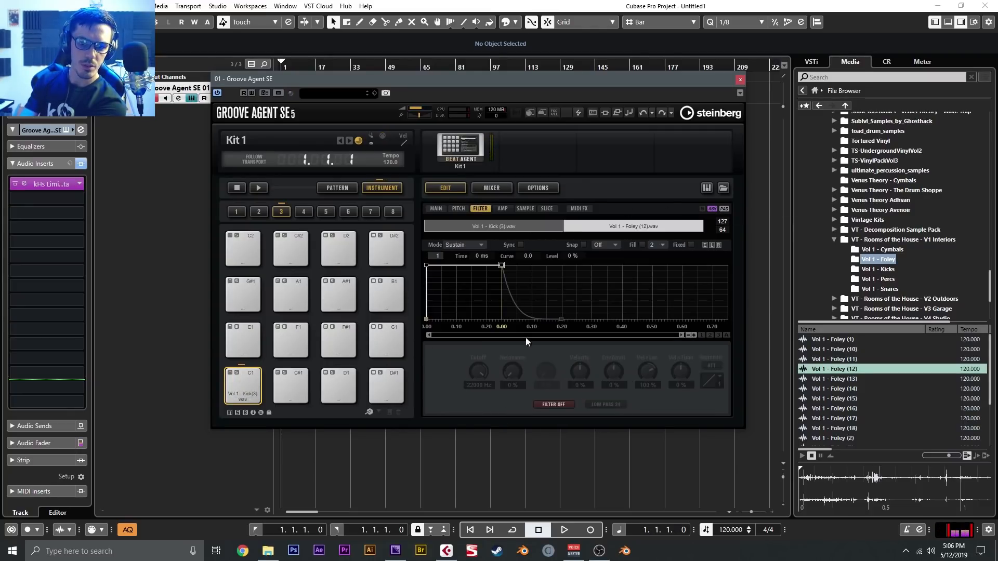
{"action": "left_click", "coordinate": [548, 405]}
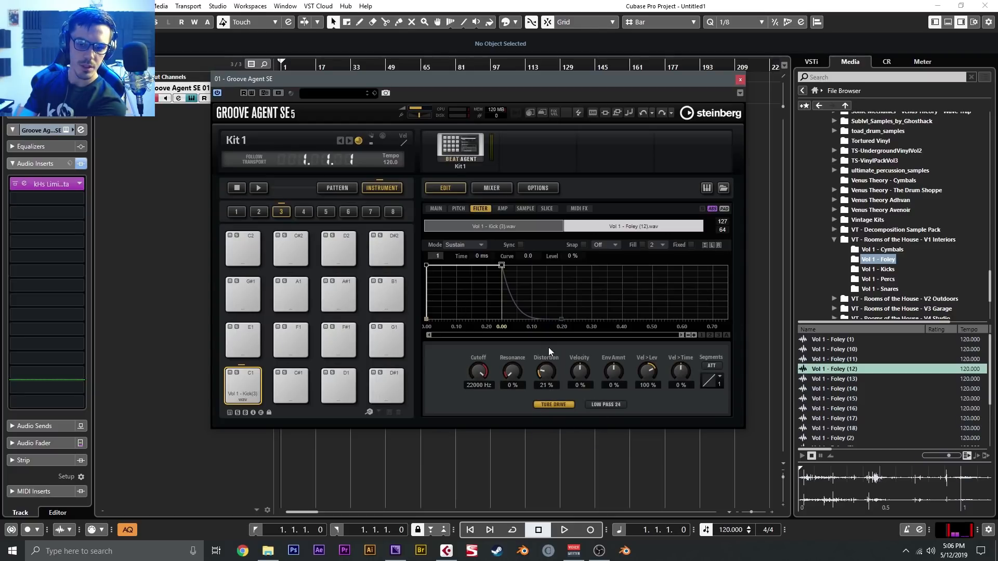
{"action": "left_click_drag", "start_coordinate": [482, 393], "coordinate": [496, 454]}
{"action": "mouse_move", "coordinate": [481, 367]}
{"action": "left_mouse_down"}
{"action": "mouse_move", "coordinate": [487, 404]}
{"action": "mouse_move", "coordinate": [485, 372]}
{"action": "mouse_move", "coordinate": [482, 384]}
{"action": "left_mouse_up"}
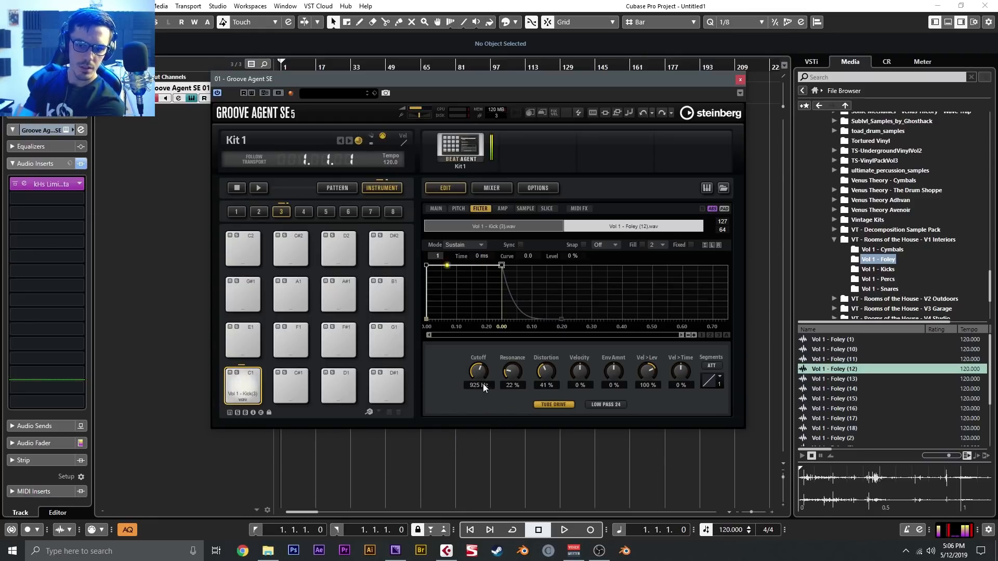
Switch editing to selected samples only and set the filter to BP12 at 340 Hz with 40% resonance and 49% distortion.
{"action": "left_click", "coordinate": [723, 209]}
{"action": "mouse_move", "coordinate": [487, 373]}
{"action": "left_mouse_down"}
{"action": "mouse_move", "coordinate": [489, 360]}
{"action": "mouse_move", "coordinate": [541, 357]}
{"action": "mouse_move", "coordinate": [500, 361]}
{"action": "left_mouse_up"}
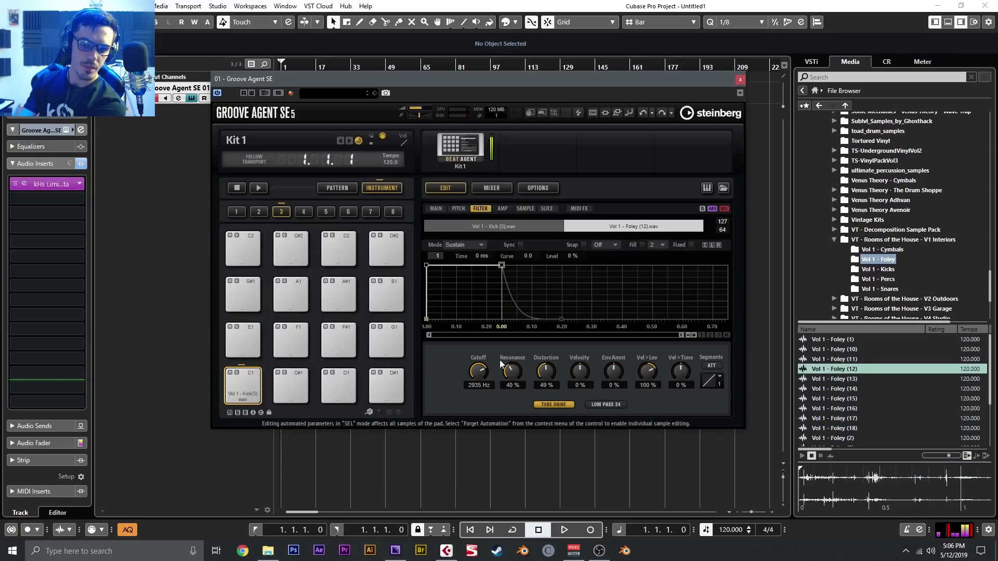
{"action": "left_click", "coordinate": [601, 403]}
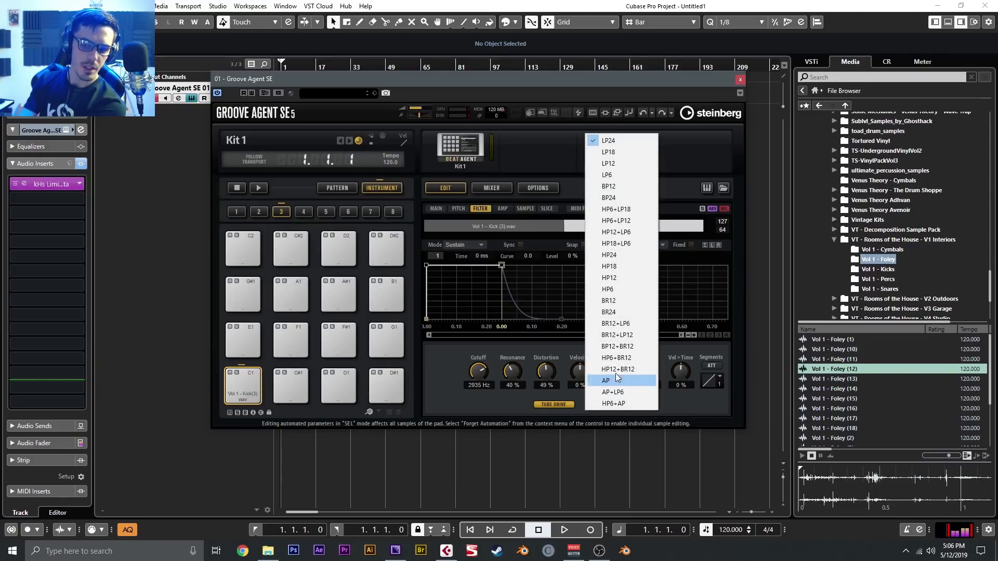
{"action": "left_click", "coordinate": [611, 188]}
{"action": "mouse_move", "coordinate": [490, 370]}
{"action": "left_mouse_down"}
{"action": "mouse_move", "coordinate": [477, 381]}
{"action": "mouse_move", "coordinate": [477, 409]}
{"action": "mouse_move", "coordinate": [492, 369]}
{"action": "left_mouse_up"}
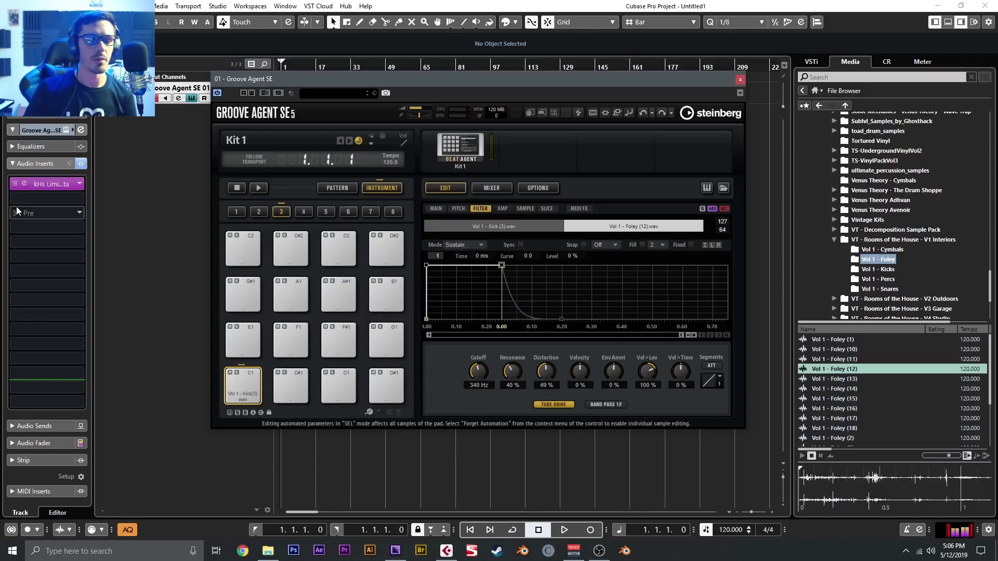
Move the limiter to insert slot 5 and add kHs Frequency Shifter in slot 1 with a shift of -26.7 Hz.
{"action": "left_click_drag", "start_coordinate": [47, 184], "coordinate": [43, 239]}
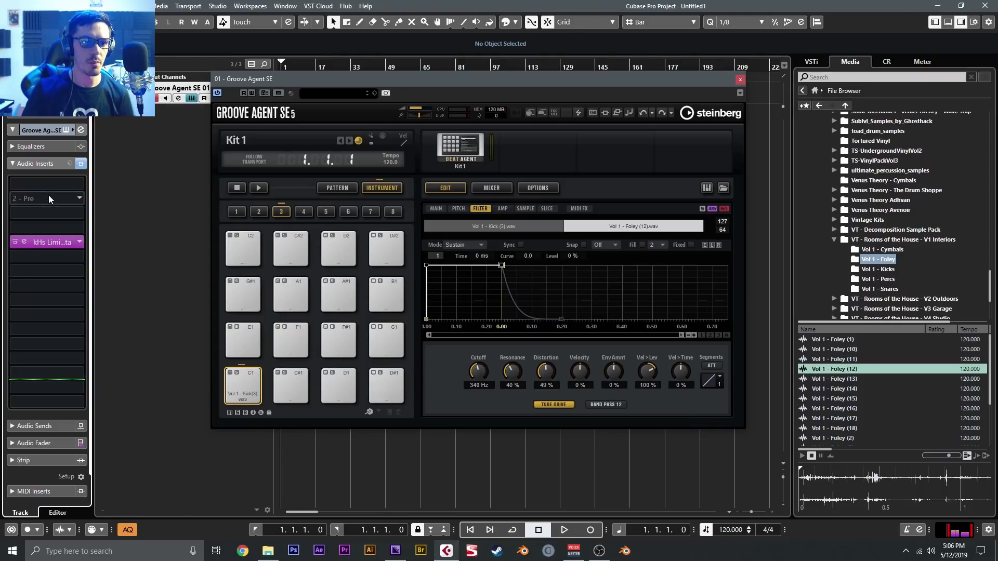
{"action": "left_click", "coordinate": [44, 185]}
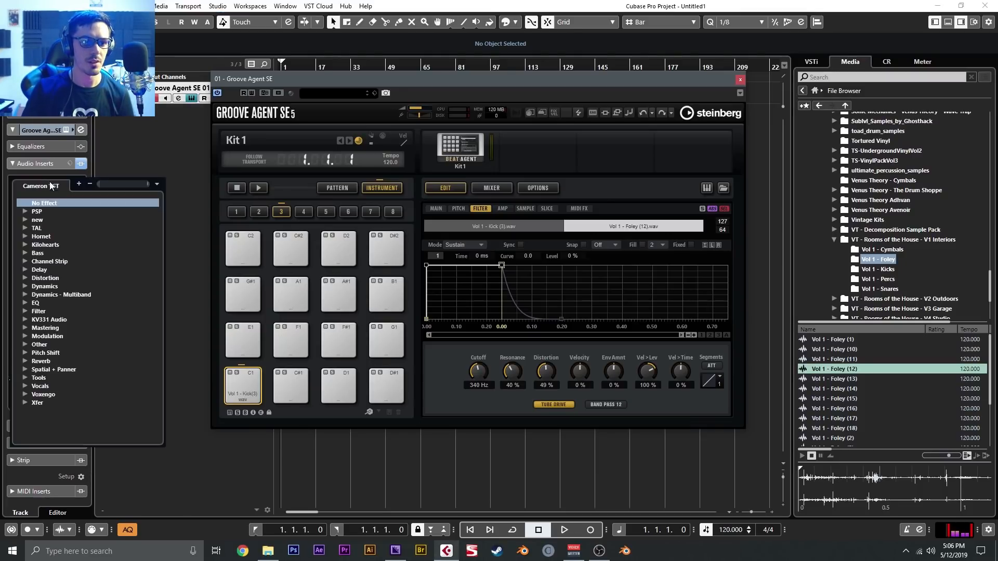
{"action": "left_click", "coordinate": [25, 245]}
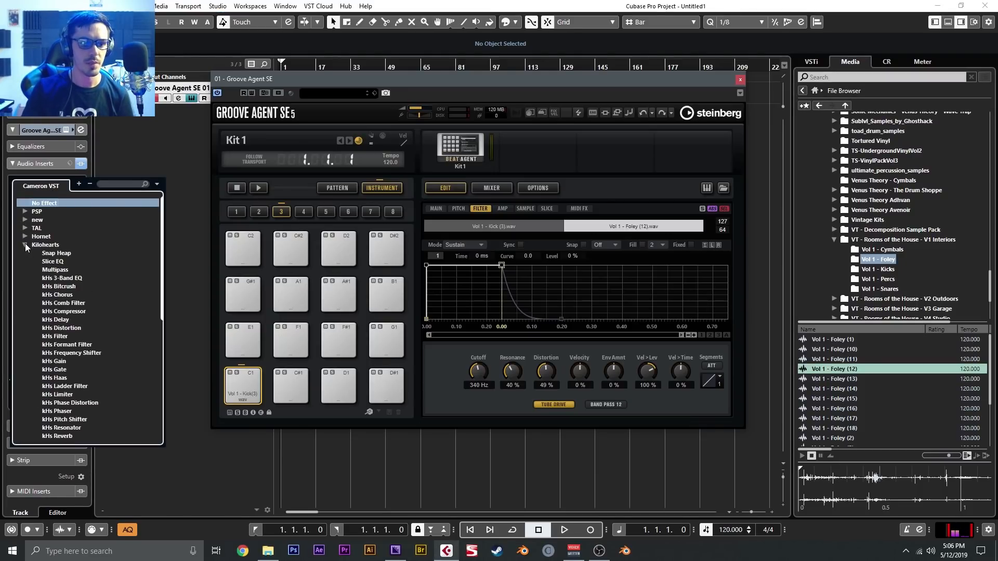
{"action": "left_click", "coordinate": [105, 186]}
{"action": "type", "text": "freq"}
{"action": "key", "text": "Return"}
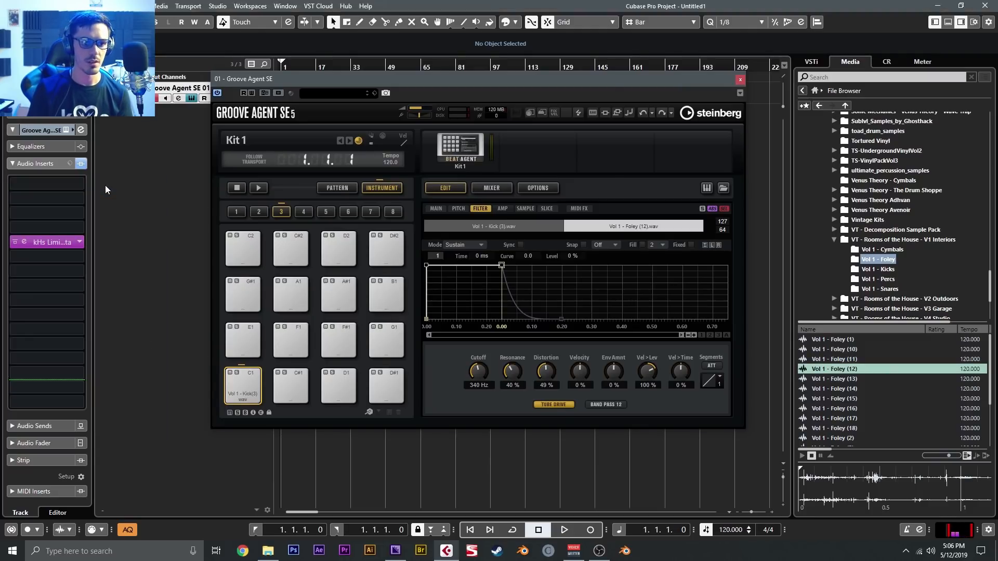
{"action": "mouse_move", "coordinate": [522, 178]}
{"action": "left_mouse_down"}
{"action": "mouse_move", "coordinate": [522, 239]}
{"action": "mouse_move", "coordinate": [522, 159]}
{"action": "mouse_move", "coordinate": [522, 220]}
{"action": "mouse_move", "coordinate": [522, 186]}
{"action": "left_mouse_up"}
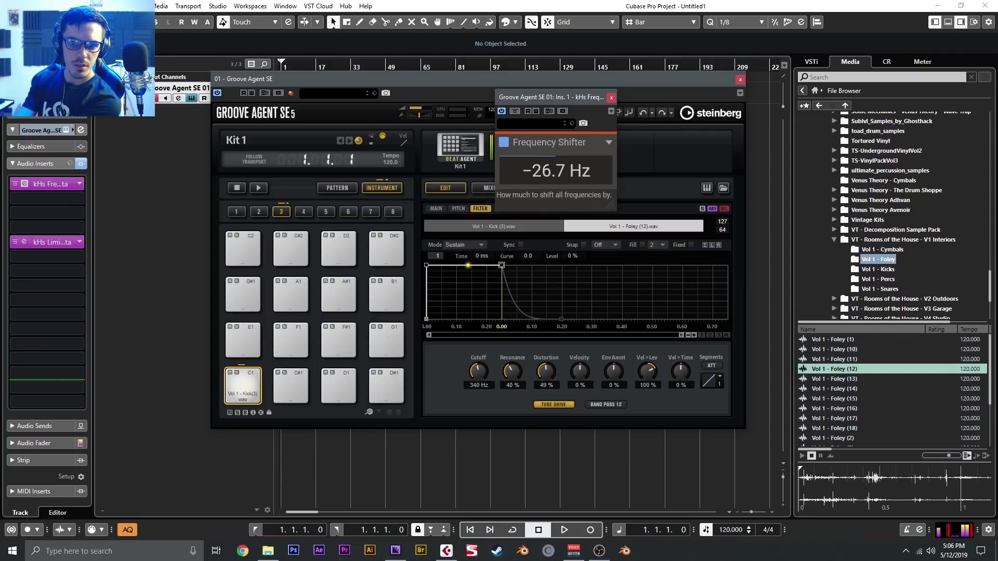
Add Disperser in insert slot 2, lower its amount and set its frequency to 37.3 Hz.
{"action": "left_click", "coordinate": [56, 198]}
{"action": "type", "text": "disper"}
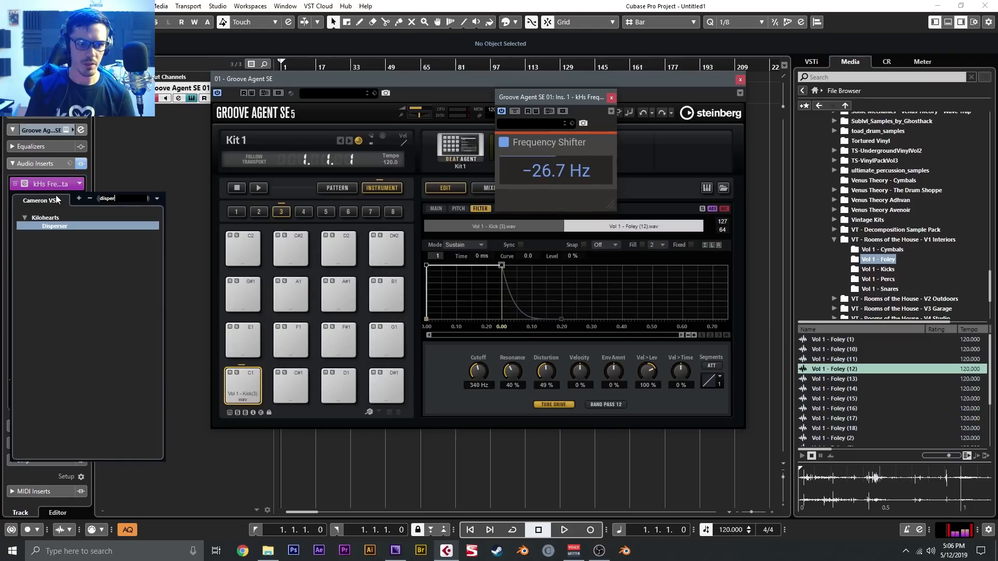
{"action": "key", "text": "Return"}
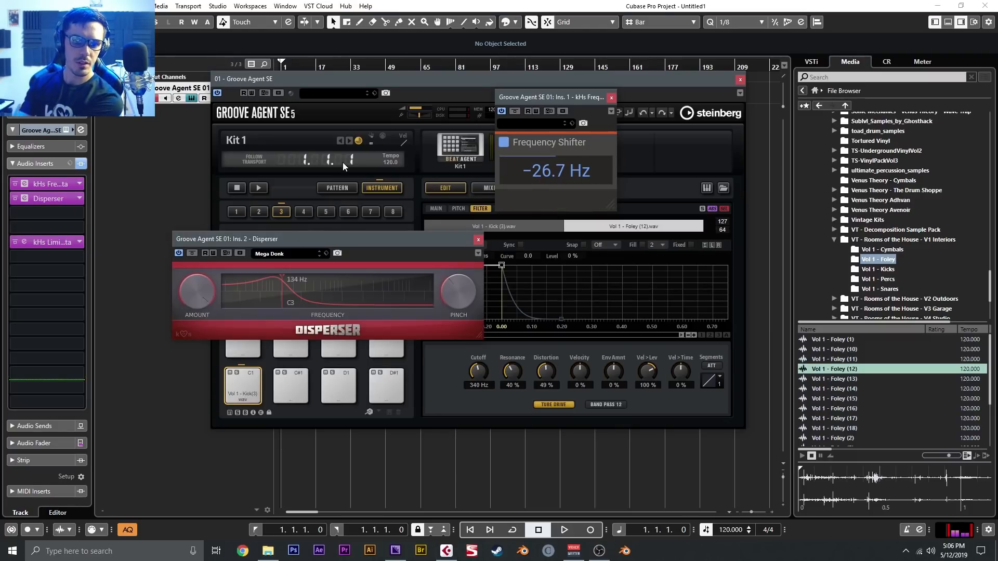
{"action": "left_click_drag", "start_coordinate": [396, 281], "coordinate": [407, 281]}
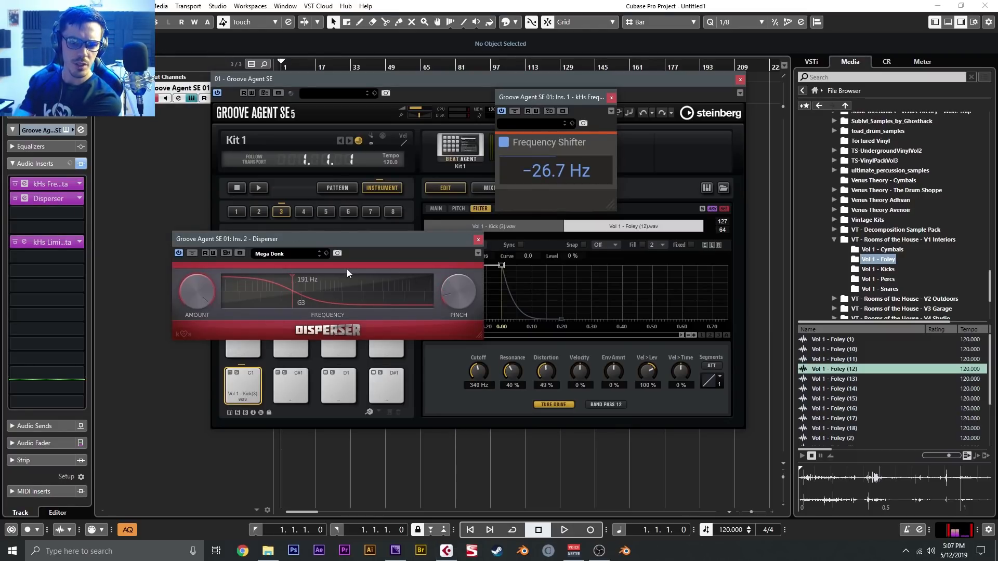
{"action": "left_click_drag", "start_coordinate": [201, 295], "coordinate": [201, 338]}
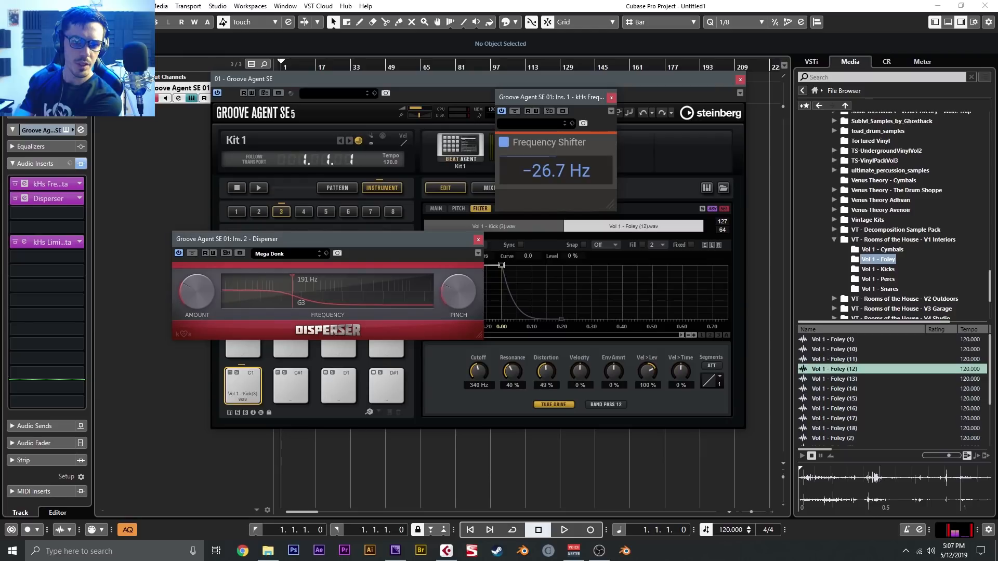
{"action": "left_click_drag", "start_coordinate": [309, 294], "coordinate": [204, 298]}
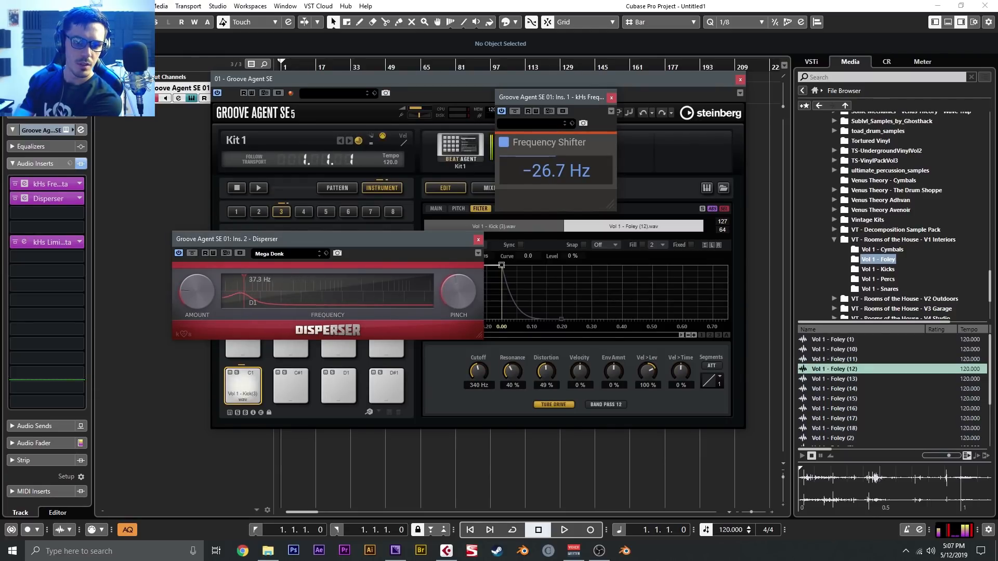
{"action": "left_click", "coordinate": [478, 239]}
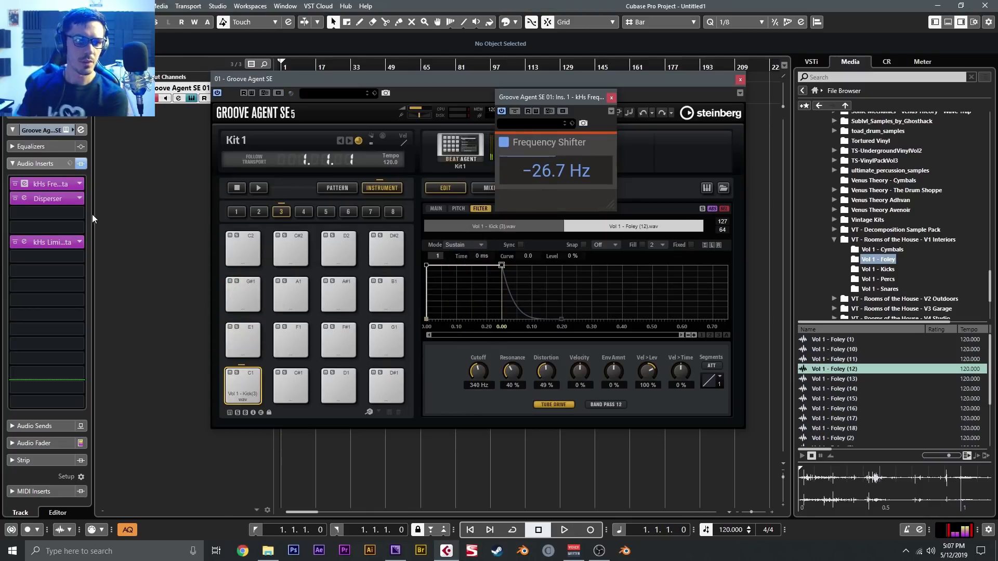
Add kHs Distortion in insert slot 3, set its type to Saturate and adjust the drive.
{"action": "left_click", "coordinate": [78, 213]}
{"action": "left_click", "coordinate": [24, 272]}
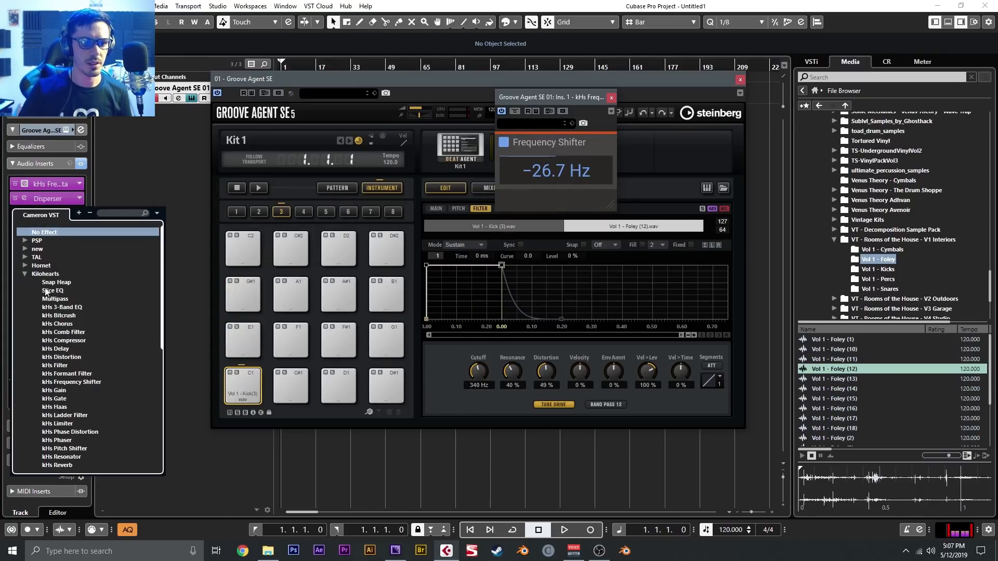
{"action": "left_click", "coordinate": [77, 358]}
{"action": "left_click", "coordinate": [644, 205]}
{"action": "left_click_drag", "start_coordinate": [677, 195], "coordinate": [666, 189]}
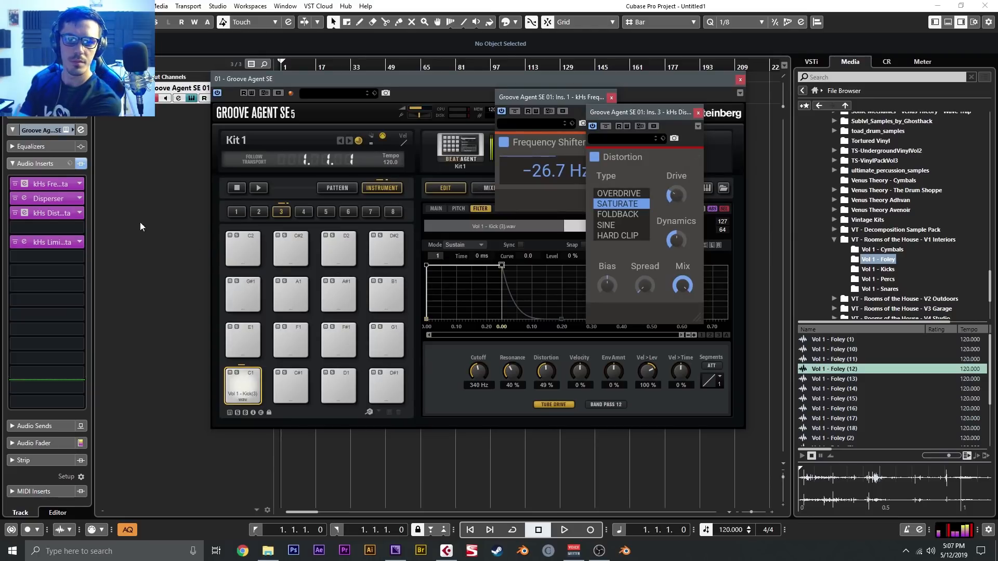
Add Slice EQ in insert slot 4, boosting lightly near 65 Hz and 8 kHz and cutting near 370 Hz and 1 kHz; close the plug-in windows.
{"action": "left_click", "coordinate": [50, 226]}
{"action": "type", "text": "slice"}
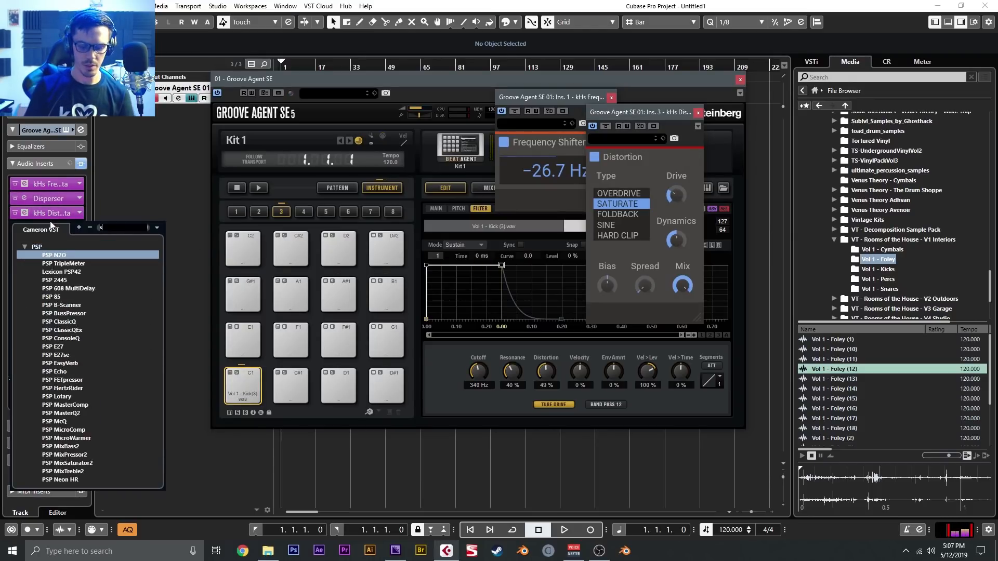
{"action": "key", "text": "Return"}
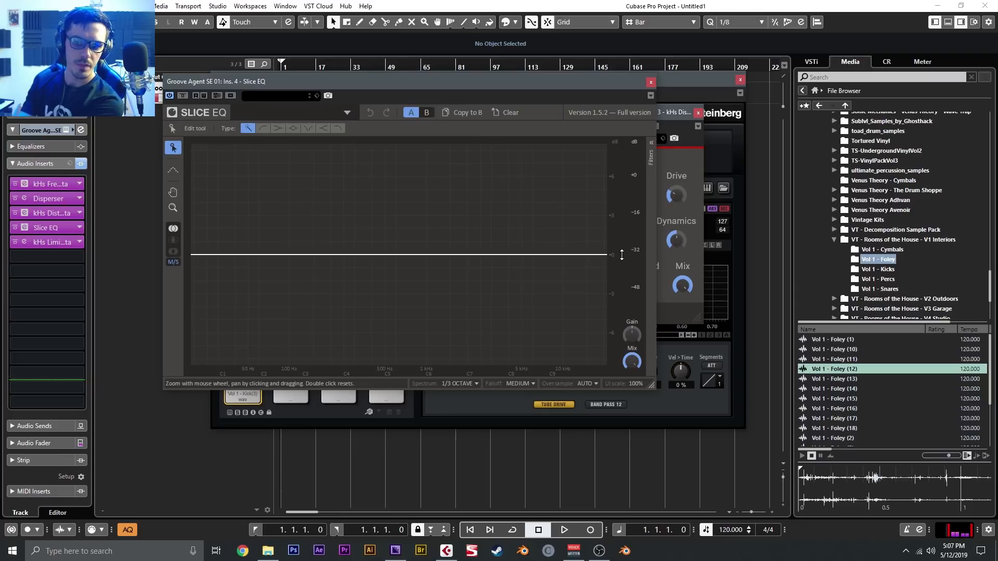
{"action": "left_click_drag", "start_coordinate": [349, 257], "coordinate": [366, 295]}
{"action": "left_click_drag", "start_coordinate": [291, 256], "coordinate": [263, 247]}
{"action": "left_click_drag", "start_coordinate": [491, 257], "coordinate": [423, 267]}
{"action": "left_click_drag", "start_coordinate": [582, 253], "coordinate": [552, 250]}
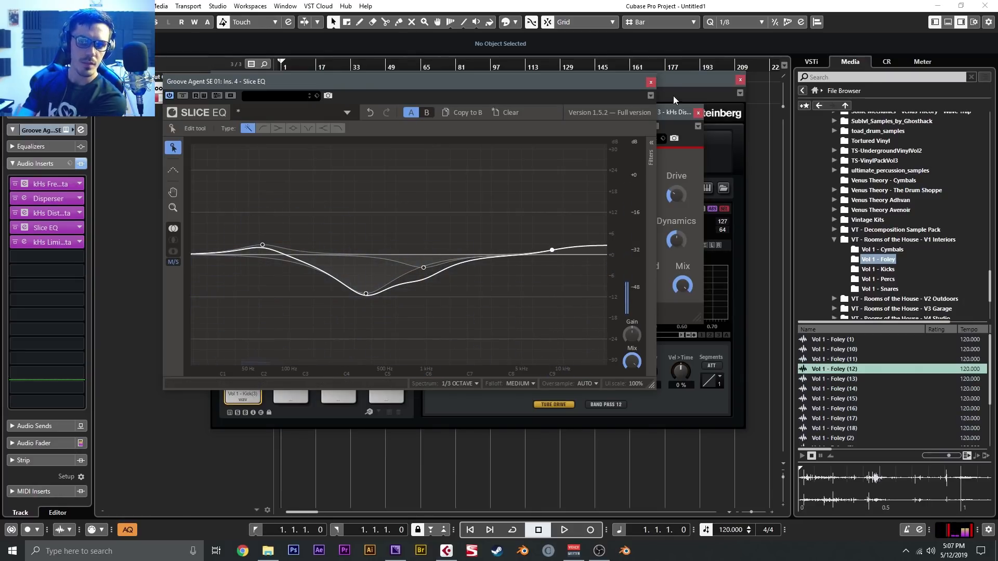
{"action": "left_click", "coordinate": [650, 82]}
{"action": "left_click", "coordinate": [698, 113]}
{"action": "left_click", "coordinate": [612, 98]}
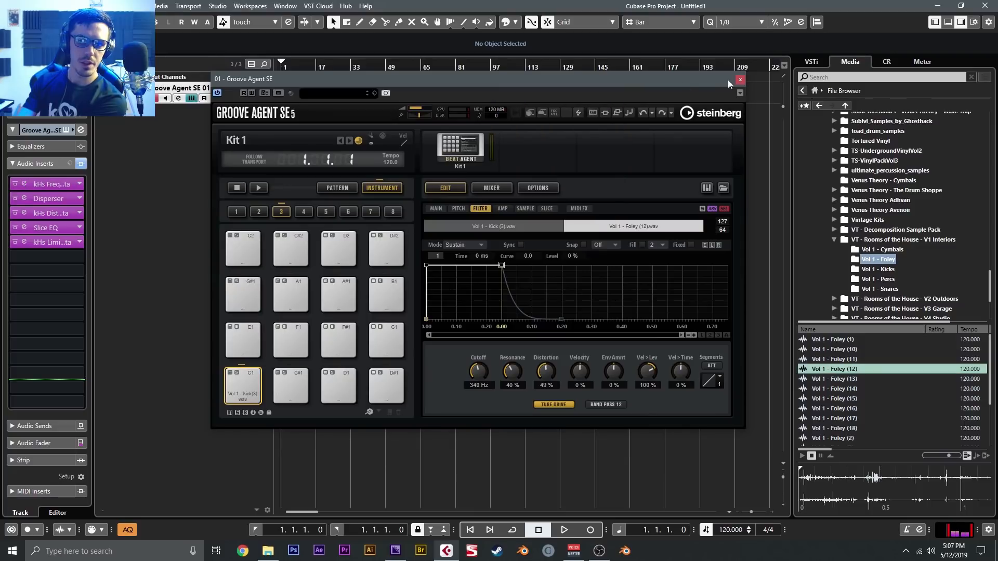
{"action": "left_click", "coordinate": [740, 80]}
Move the limiter to insert slot 7, add kHs Transient Shaper in slot 5 and reduce its sustain.
{"action": "mouse_move", "coordinate": [57, 242]}
{"action": "left_mouse_down"}
{"action": "mouse_move", "coordinate": [45, 276]}
{"action": "mouse_move", "coordinate": [46, 259]}
{"action": "left_mouse_up"}
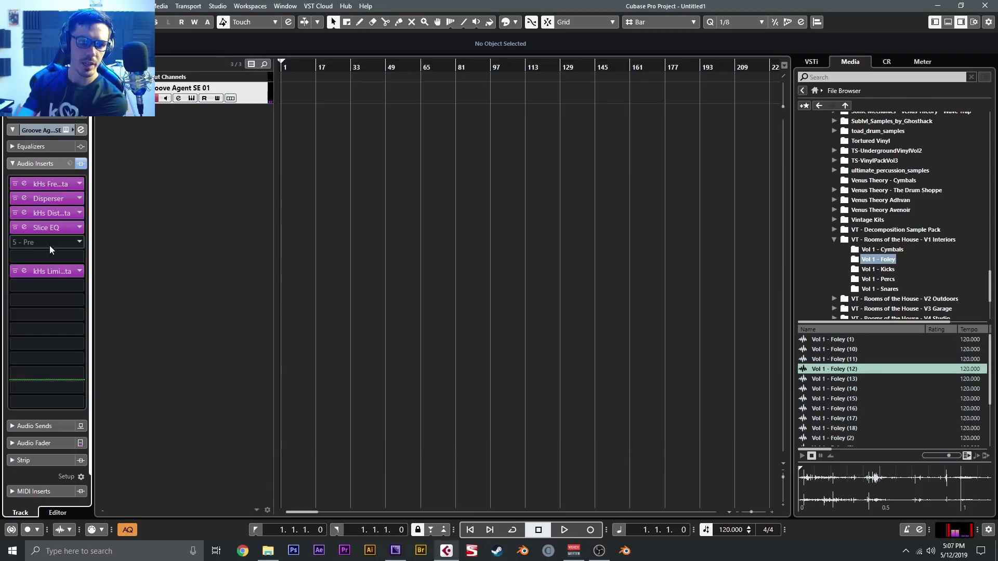
{"action": "left_click", "coordinate": [52, 242]}
{"action": "type", "text": "transe"}
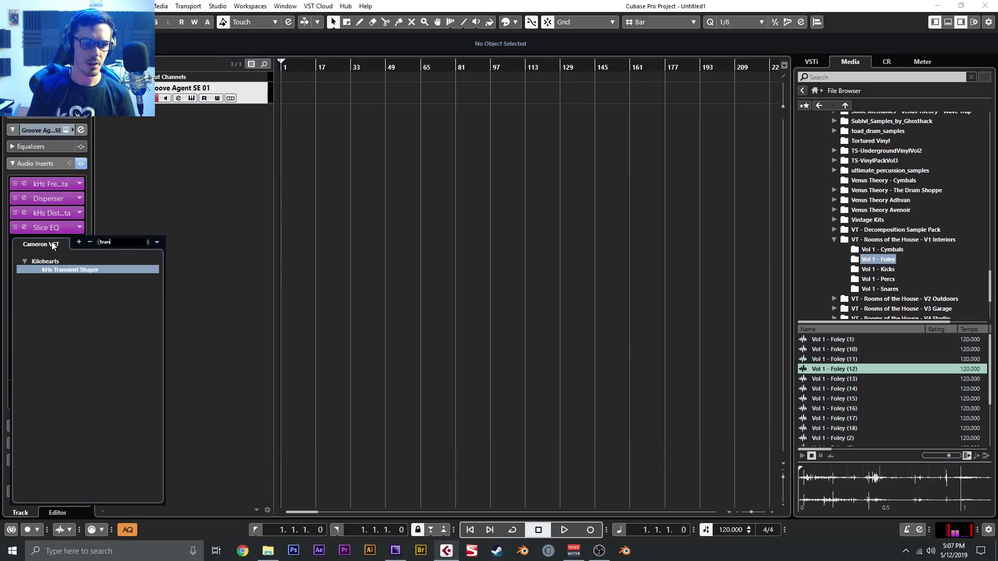
{"action": "key", "text": "Return"}
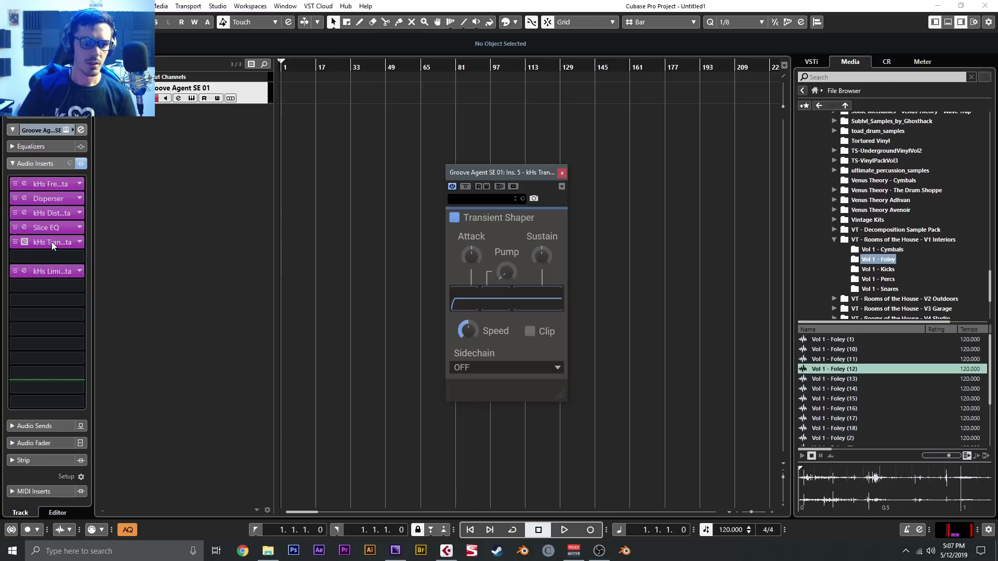
{"action": "right_click", "coordinate": [53, 243]}
{"action": "left_click", "coordinate": [529, 257]}
{"action": "left_click_drag", "start_coordinate": [541, 256], "coordinate": [541, 272]}
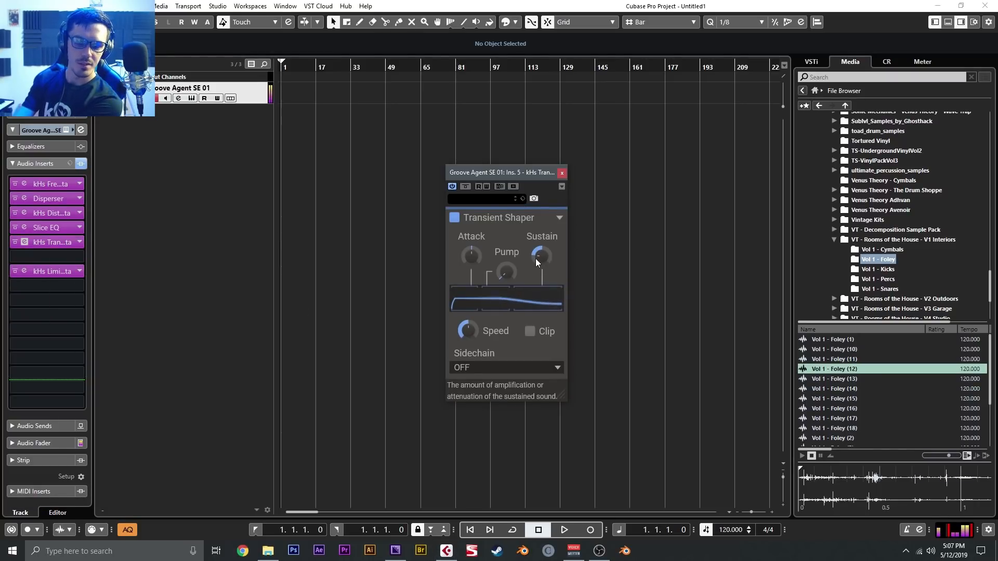
{"action": "left_click", "coordinate": [562, 173]}
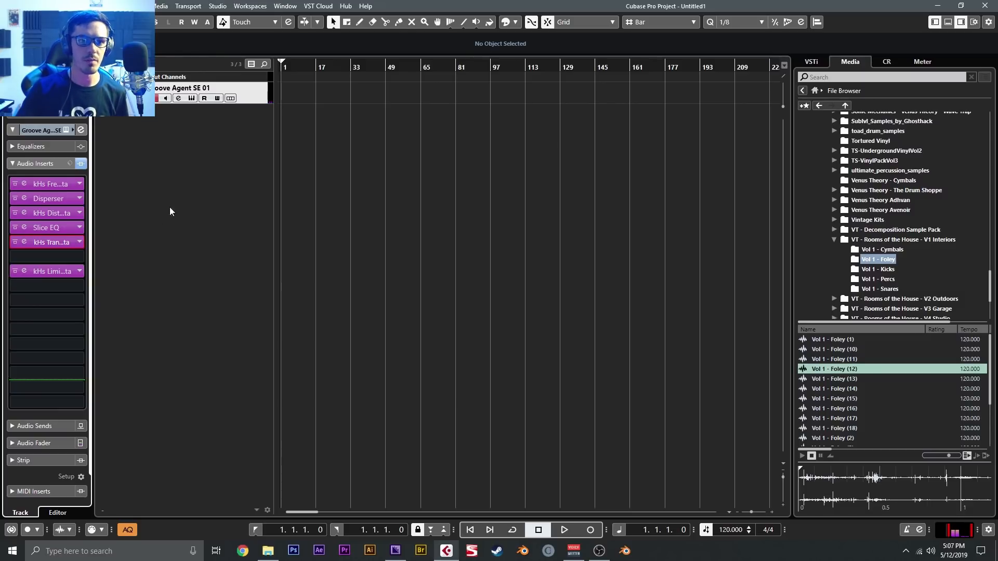
Add a group track and a stereo audio track to the project.
{"action": "right_click", "coordinate": [203, 184]}
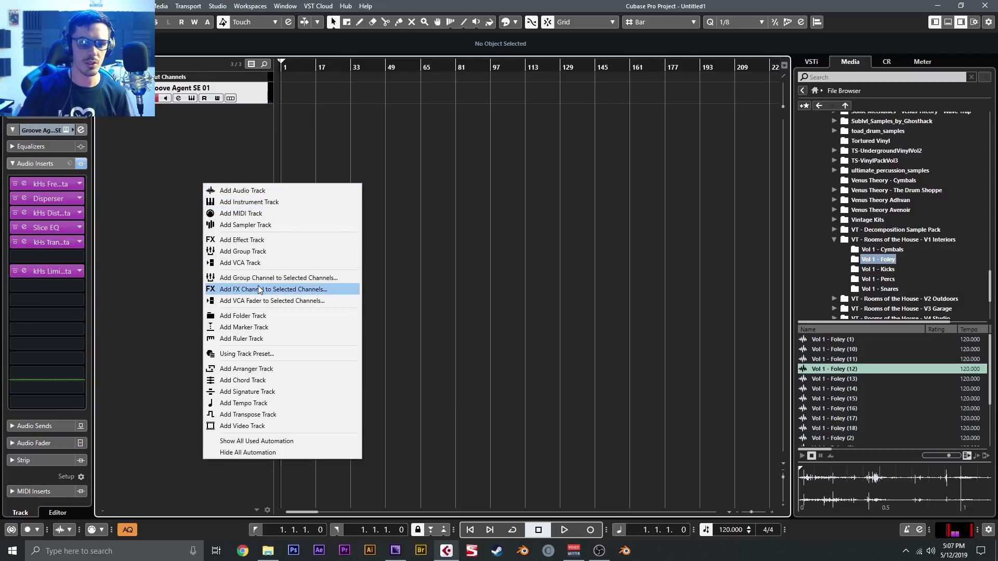
{"action": "left_click", "coordinate": [259, 251]}
{"action": "left_click", "coordinate": [463, 415]}
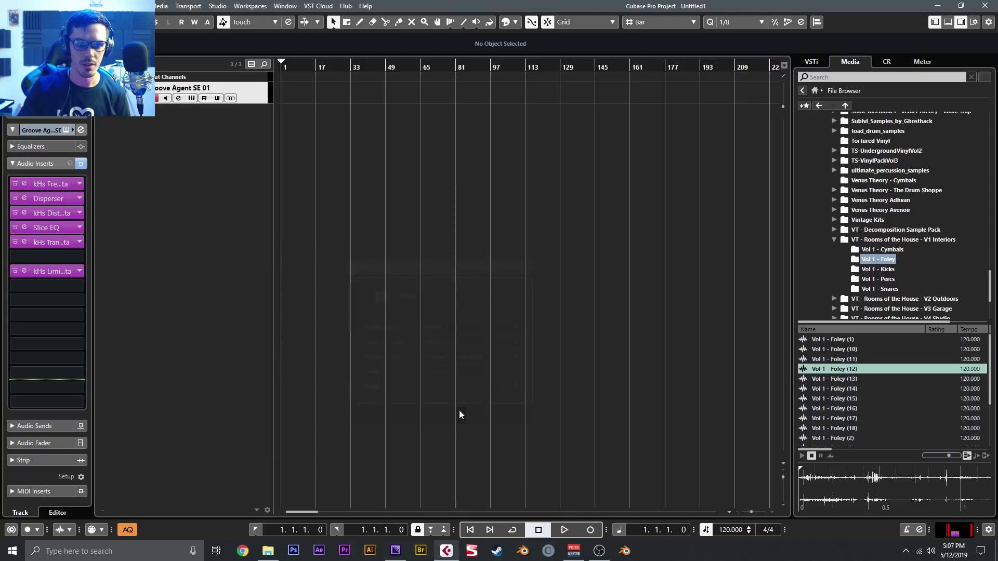
{"action": "right_click", "coordinate": [176, 191]}
{"action": "left_click", "coordinate": [208, 199]}
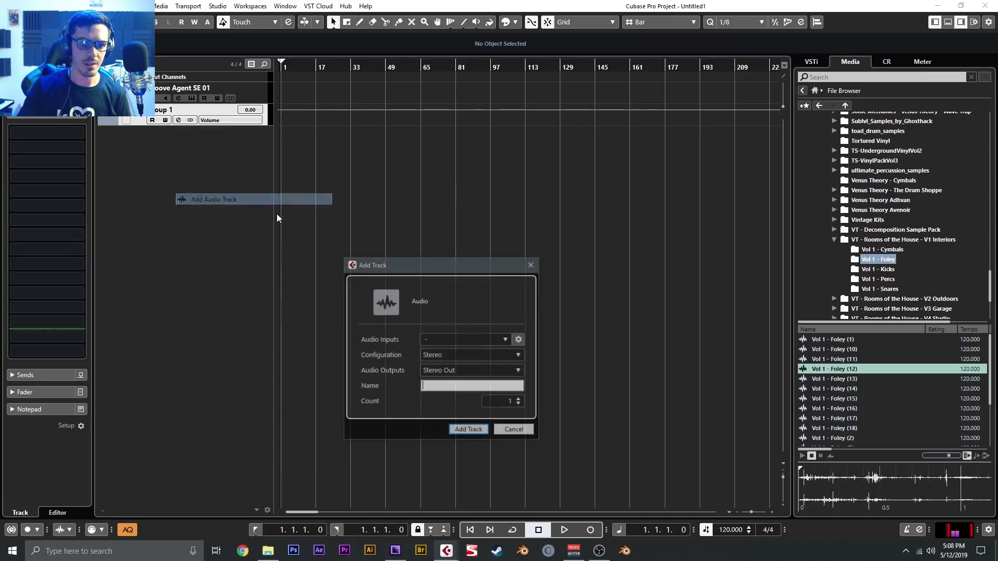
{"action": "left_click", "coordinate": [484, 428]}
Record a short MIDI hit of the layered kick on the Groove Agent SE 01 track.
{"action": "left_click", "coordinate": [254, 87]}
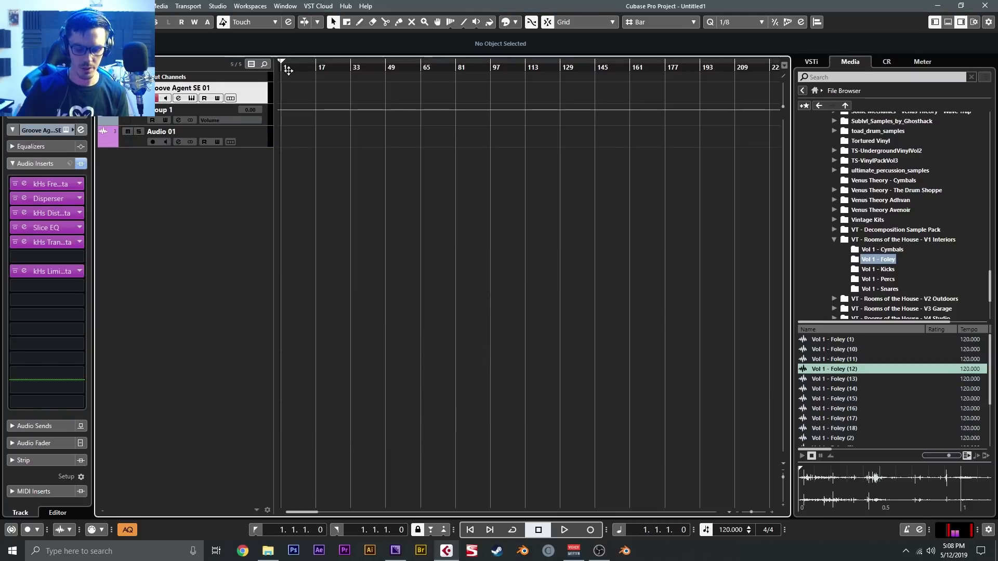
{"action": "key", "text": "KP_Multiply"}
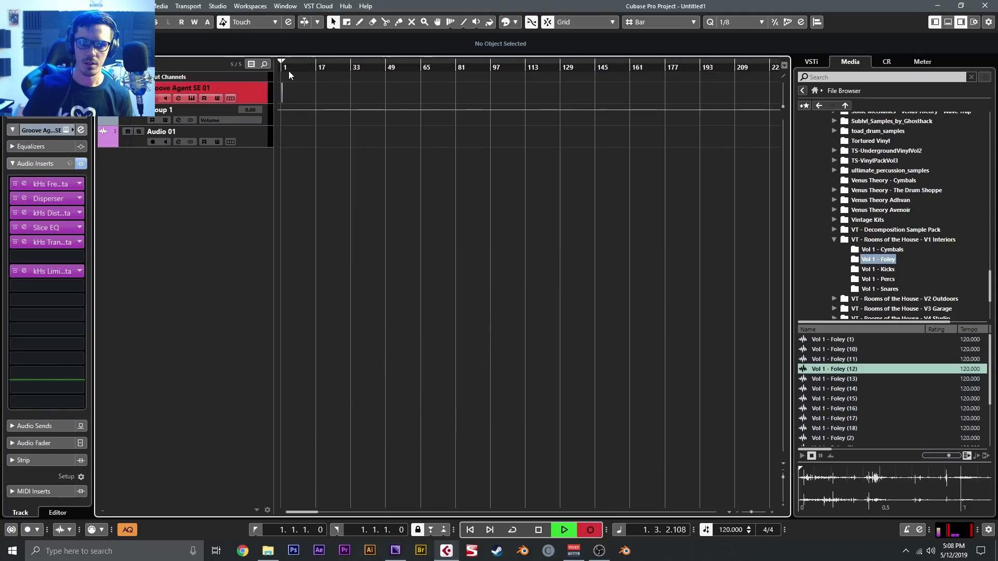
{"action": "key", "text": "space"}
{"action": "key", "text": "h"}
{"action": "key", "text": "h"}
{"action": "key", "text": "h"}
{"action": "key", "text": "h"}
{"action": "key", "text": "h"}
{"action": "key", "text": "h"}
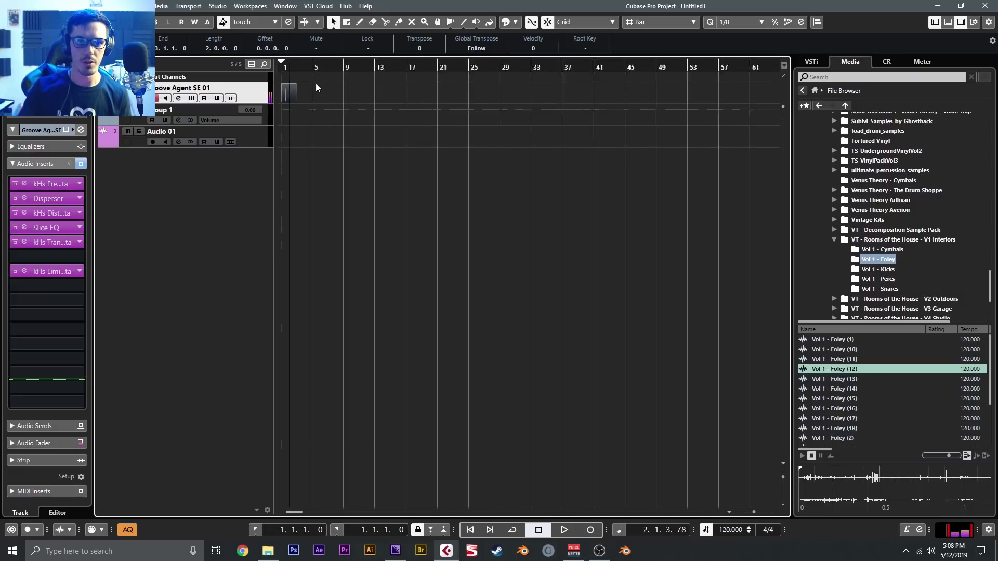
Route the Groove Agent SE output to Group 1 and set Group 1 as the input of Audio 01 in the MixConsole.
{"action": "key", "text": "F3"}
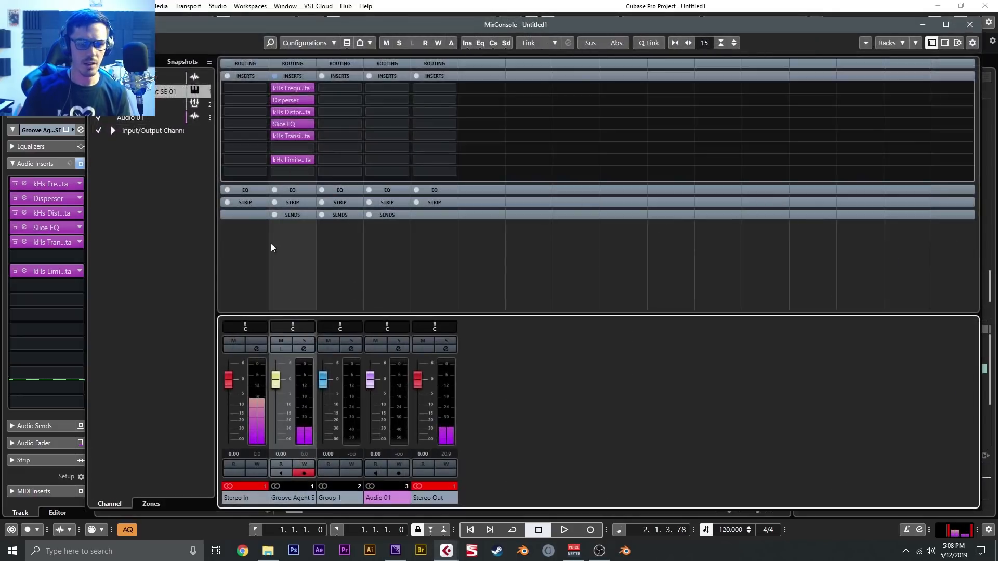
{"action": "left_click", "coordinate": [298, 62]}
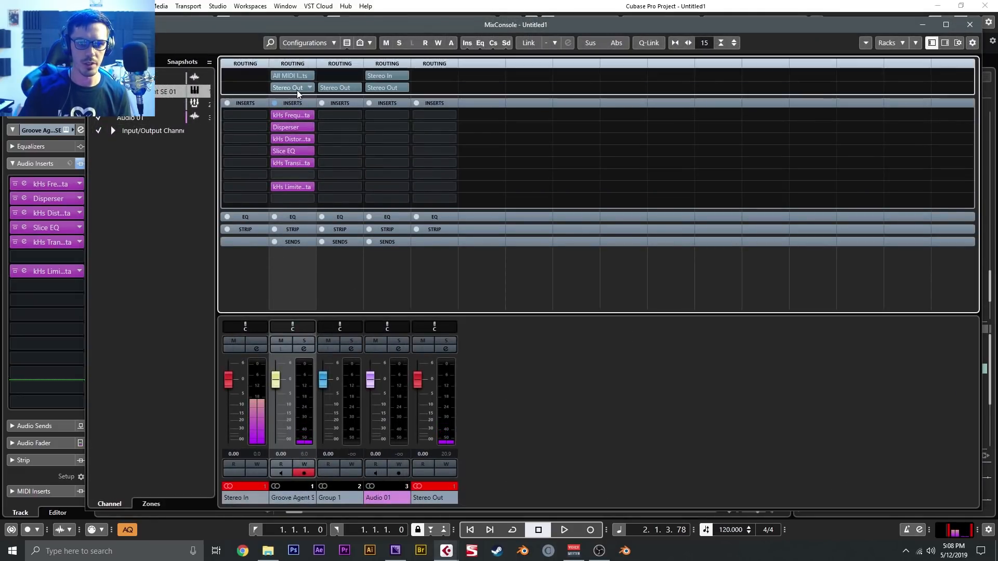
{"action": "left_click", "coordinate": [298, 88]}
{"action": "left_click", "coordinate": [323, 160]}
{"action": "left_click", "coordinate": [397, 64]}
{"action": "left_click", "coordinate": [396, 76]}
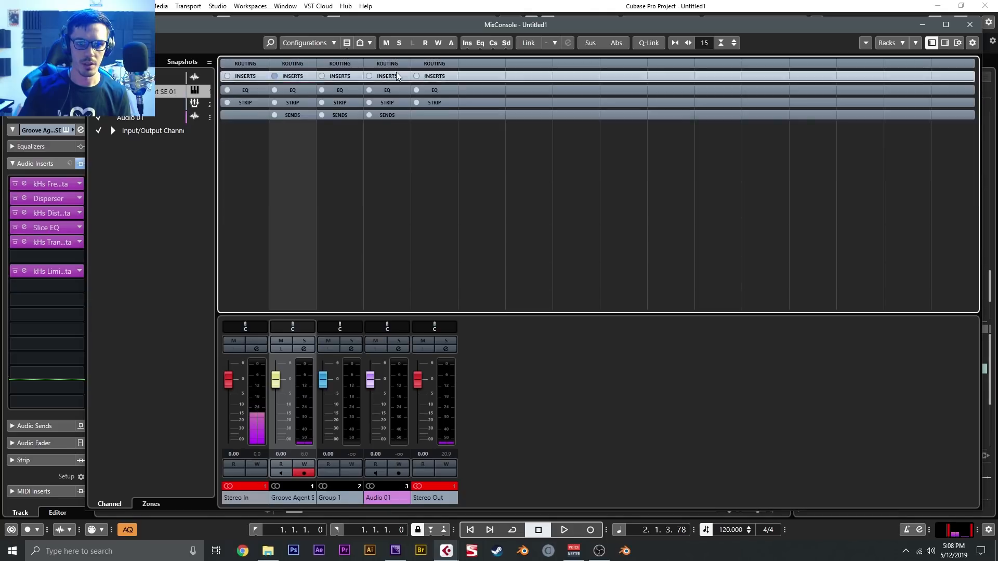
{"action": "left_click", "coordinate": [395, 64]}
{"action": "left_click", "coordinate": [393, 82]}
{"action": "left_click", "coordinate": [406, 132]}
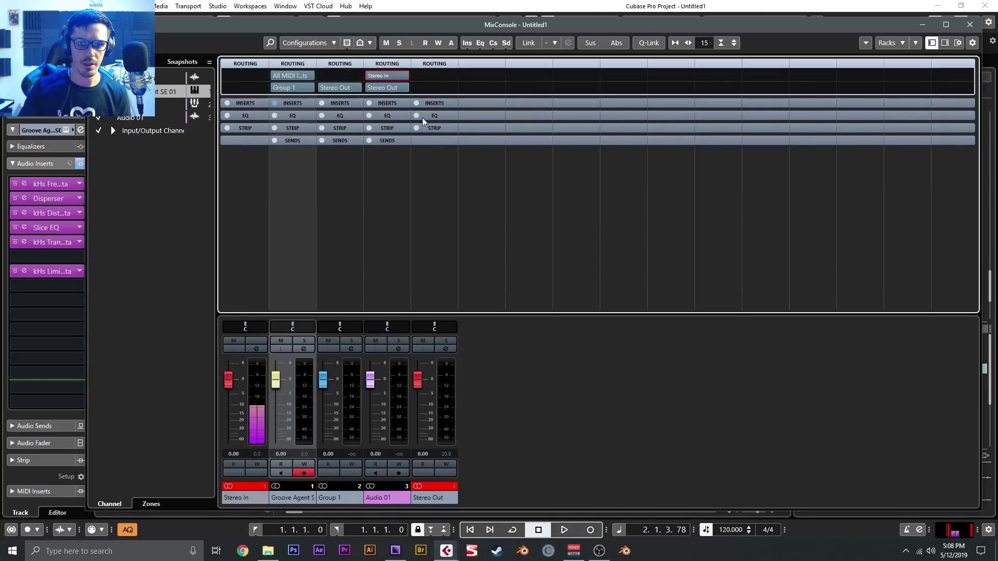
{"action": "left_click", "coordinate": [971, 24]}
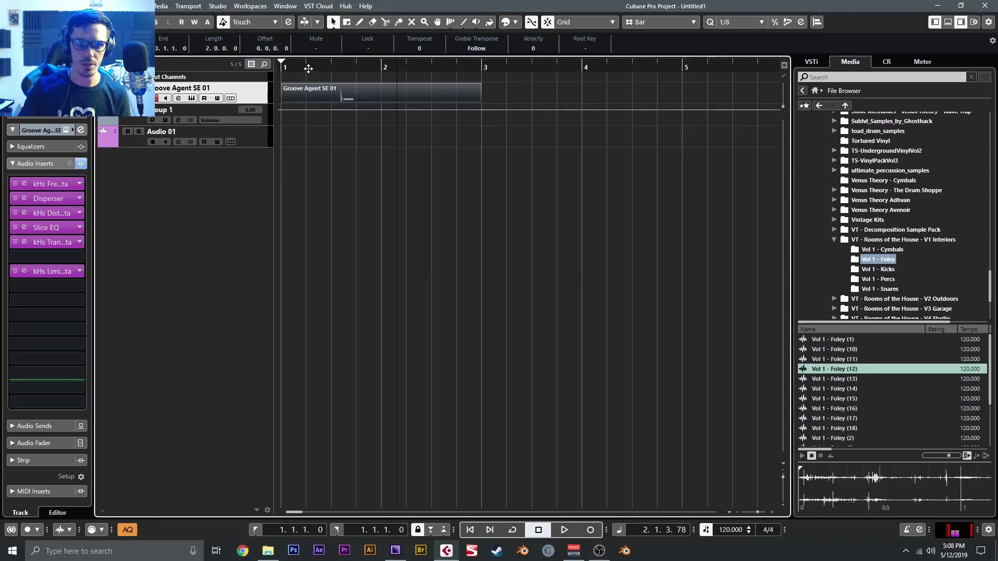
Record the processed drum hit from the start of the project onto the Audio 01 track.
{"action": "left_click", "coordinate": [250, 144]}
{"action": "key", "text": "KP_Multiply"}
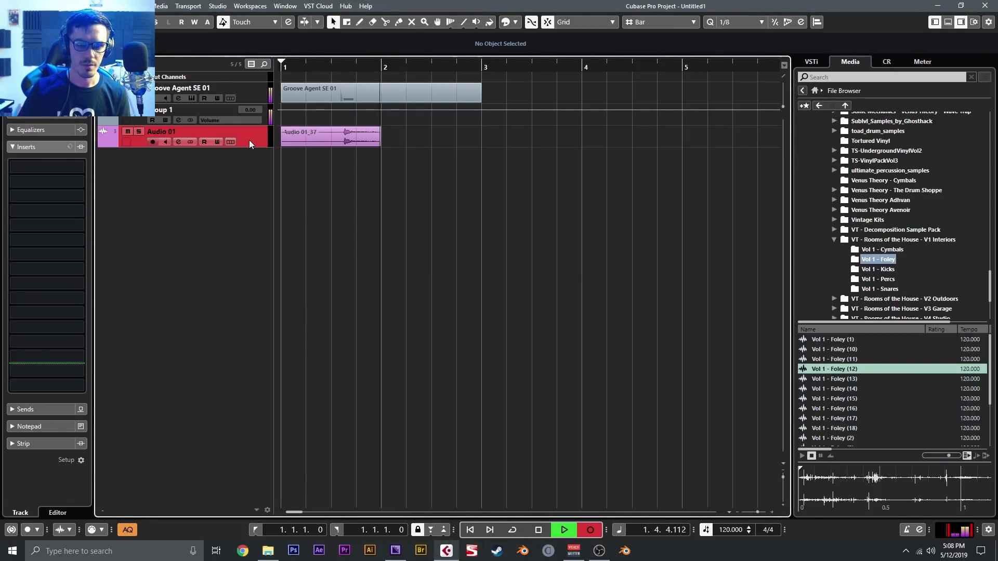
{"action": "key", "text": "space"}
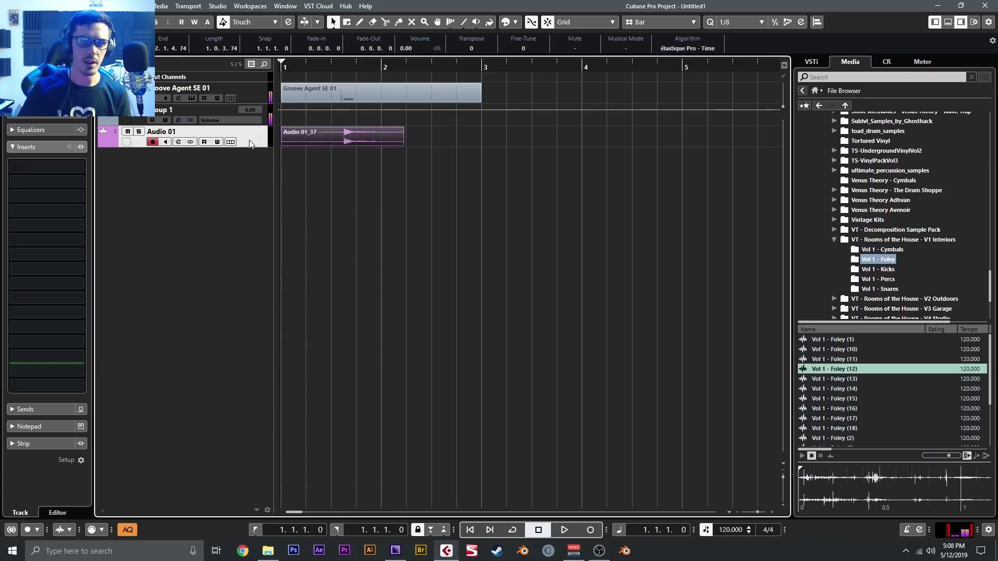
Set the grid to Use Quantize, then split the Audio 01 recording around the drum hit and delete both ends, keeping two beats.
{"action": "right_click", "coordinate": [336, 146]}
{"action": "left_click", "coordinate": [370, 140]}
{"action": "left_click", "coordinate": [672, 22]}
{"action": "left_click", "coordinate": [668, 60]}
{"action": "left_click", "coordinate": [345, 136]}
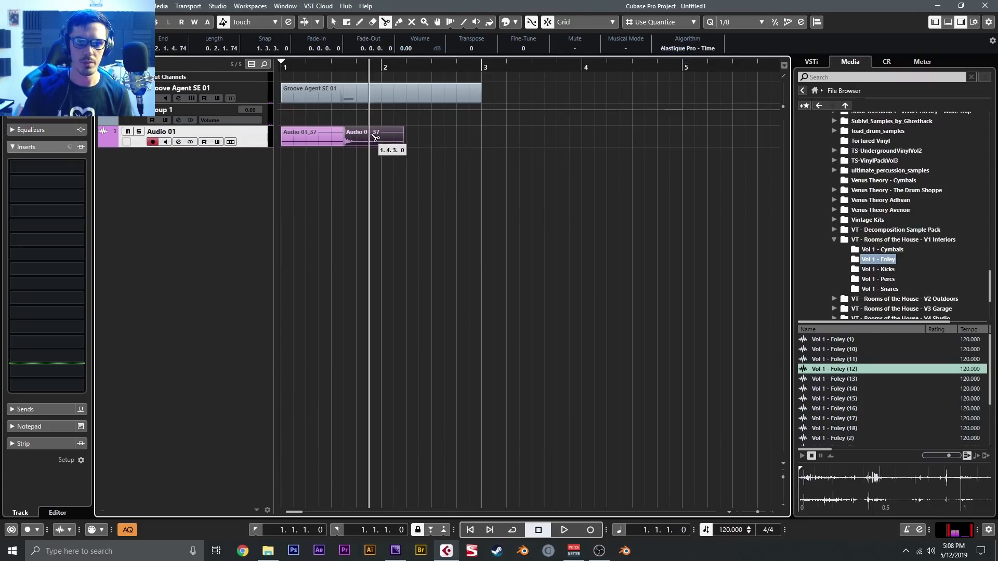
{"action": "left_click", "coordinate": [397, 137]}
{"action": "key", "text": "1"}
{"action": "key", "text": "Delete"}
{"action": "left_click", "coordinate": [323, 135]}
{"action": "key", "text": "Delete"}
Normalize the trimmed Audio 01 event to a -4.00 dB maximum peak level with Direct Offline Processing.
{"action": "left_click", "coordinate": [363, 139]}
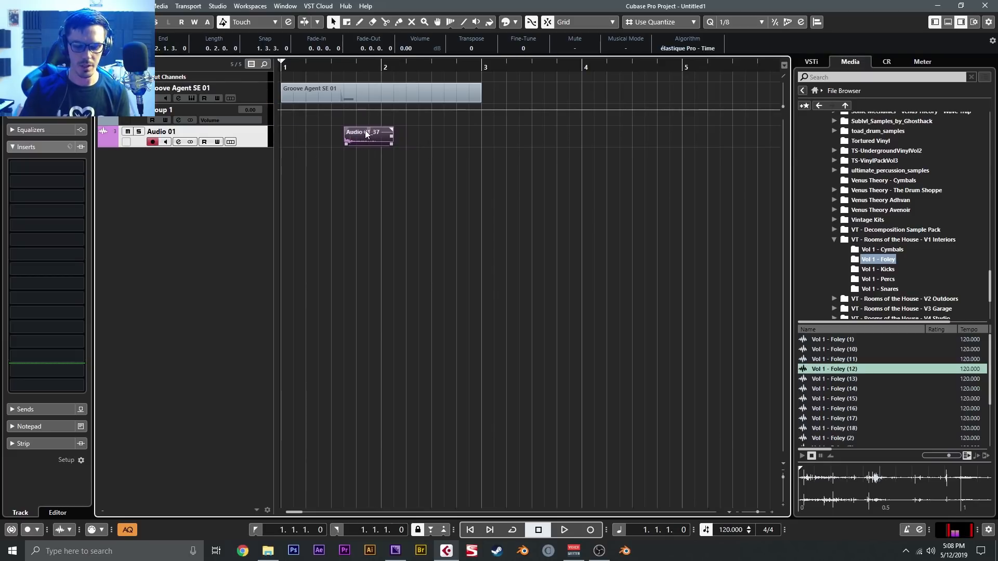
{"action": "key", "text": "F7"}
{"action": "left_click", "coordinate": [399, 363]}
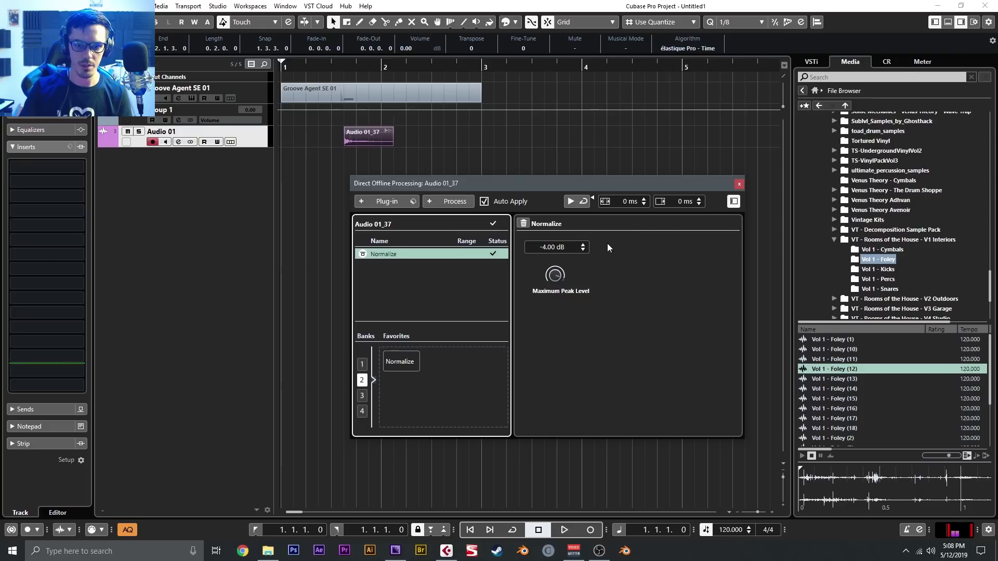
{"action": "left_click", "coordinate": [739, 184]}
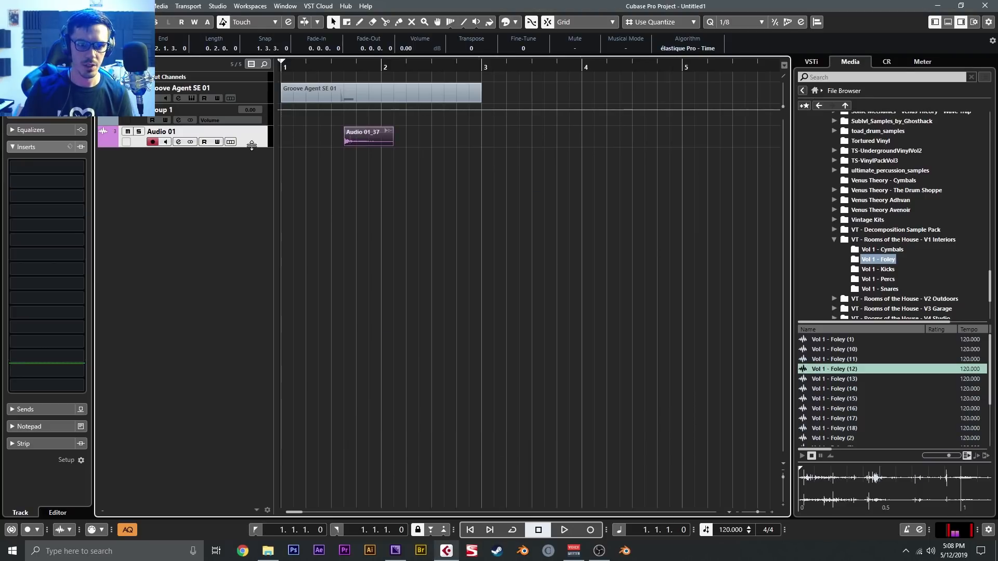
Solo Audio 01 and play back the normalized drum hit with its waveform enlarged.
{"action": "left_click", "coordinate": [482, 213]}
{"action": "key", "text": "h"}
{"action": "key", "text": "h"}
{"action": "key", "text": "s"}
{"action": "key", "text": "space"}
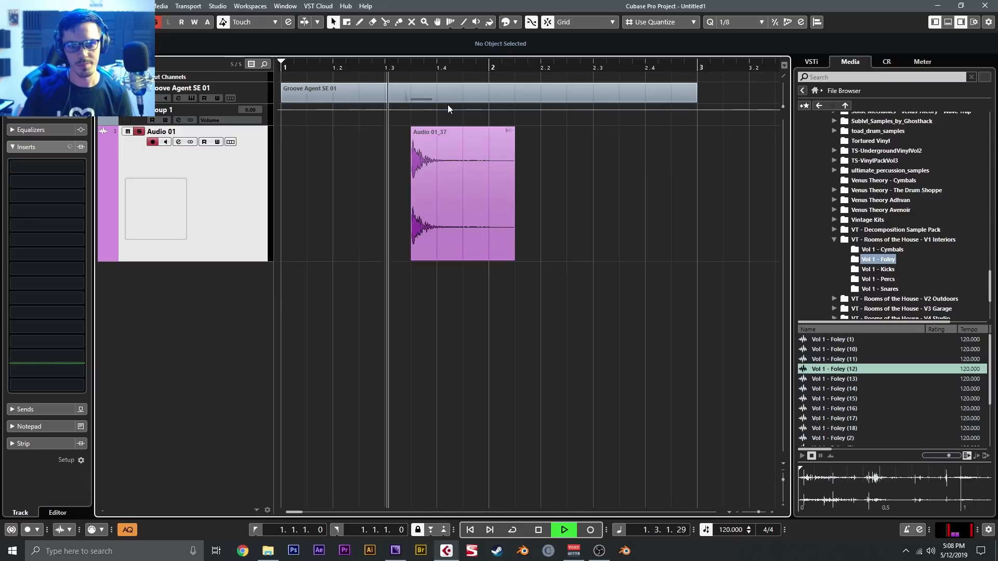
{"action": "key", "text": "space"}
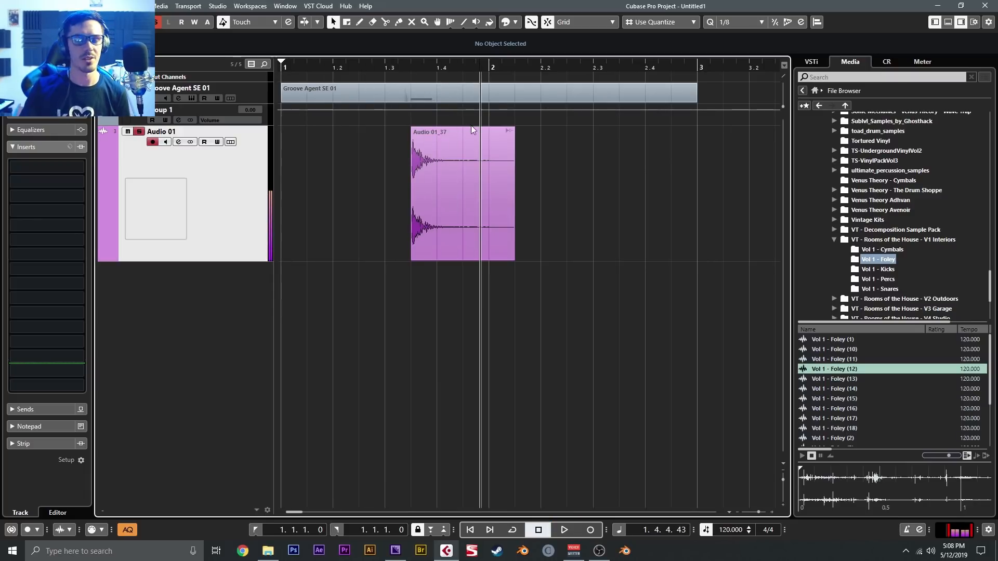
Turn off the solo on Audio 01 and route the Groove Agent SE output back to Stereo Out in the MixConsole.
{"action": "left_click", "coordinate": [263, 99]}
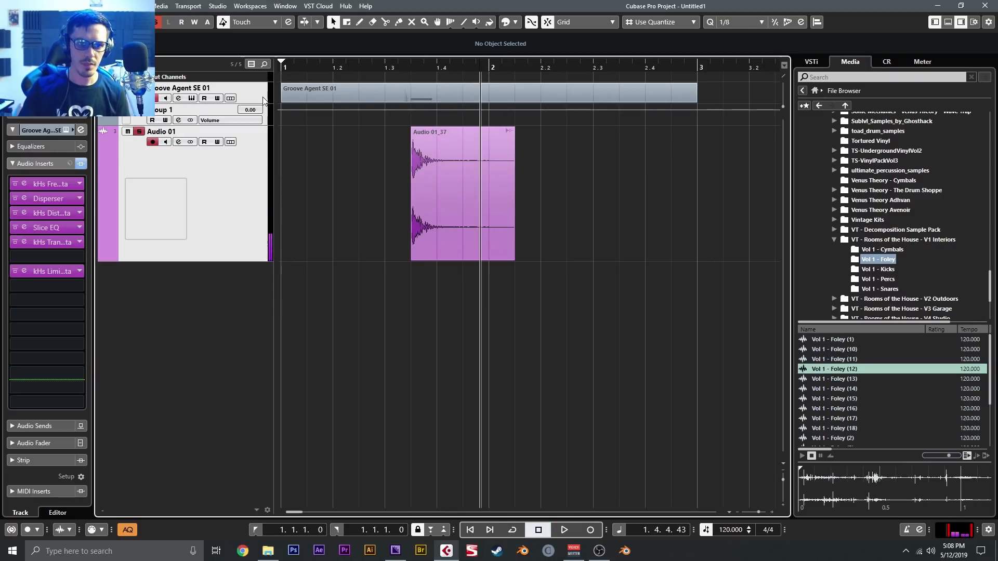
{"action": "left_click", "coordinate": [130, 156]}
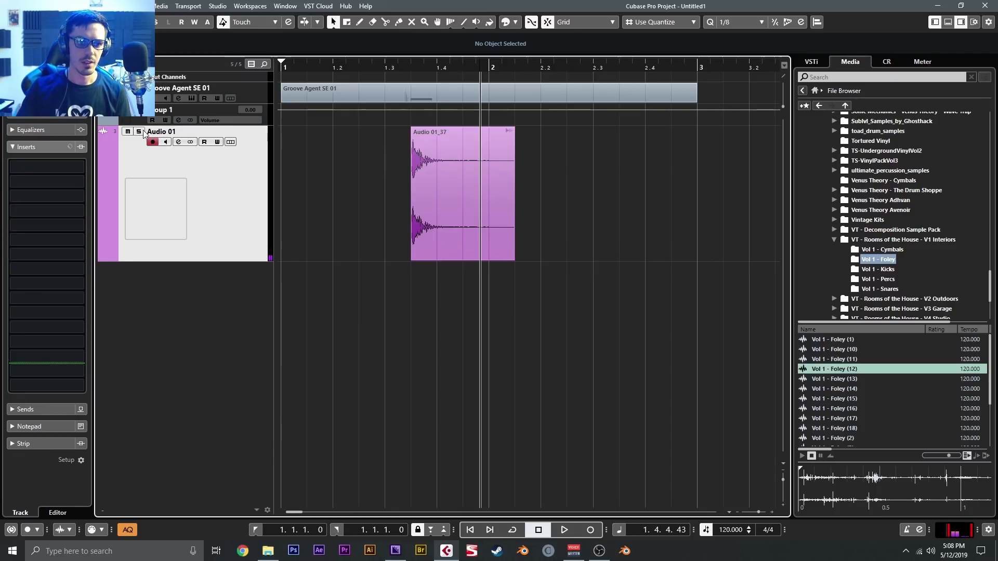
{"action": "key", "text": "F3"}
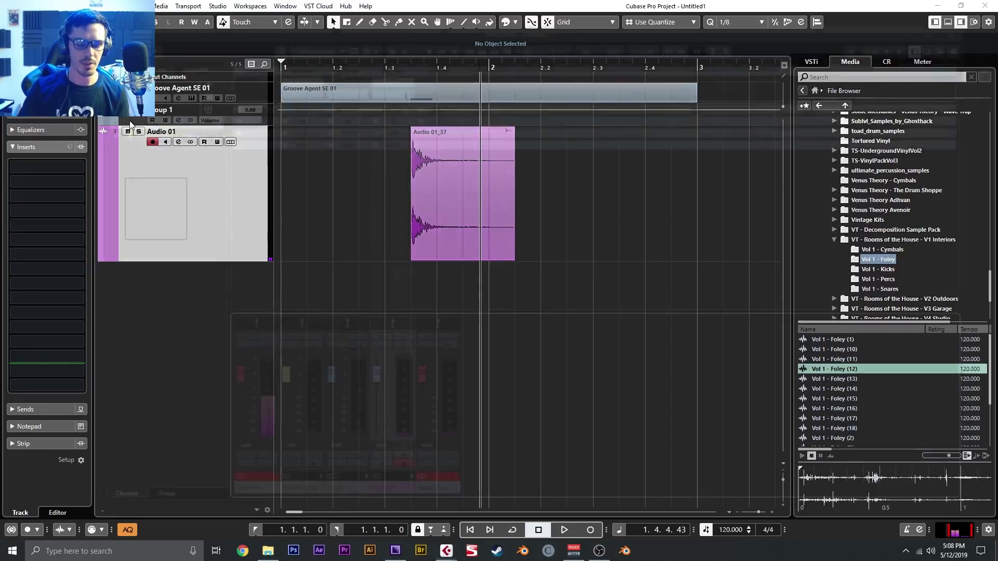
{"action": "left_click", "coordinate": [293, 88]}
{"action": "left_click", "coordinate": [319, 134]}
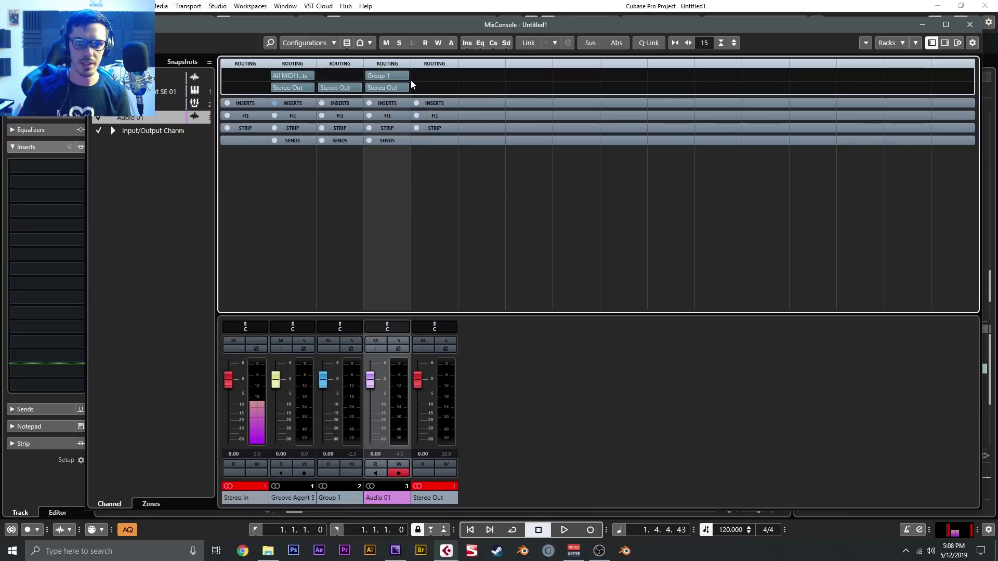
{"action": "left_click", "coordinate": [387, 76]}
{"action": "left_click", "coordinate": [411, 128]}
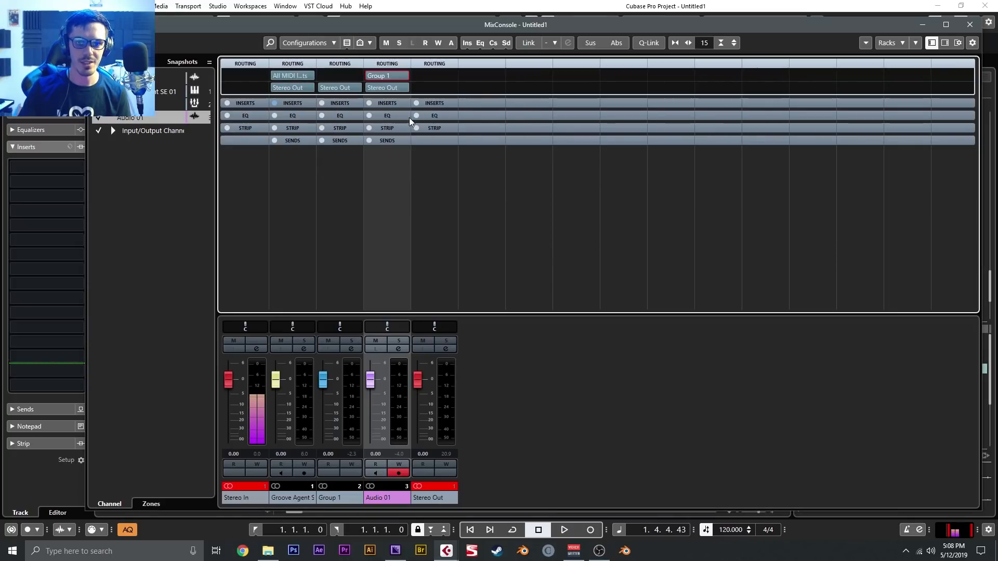
{"action": "left_click", "coordinate": [970, 25]}
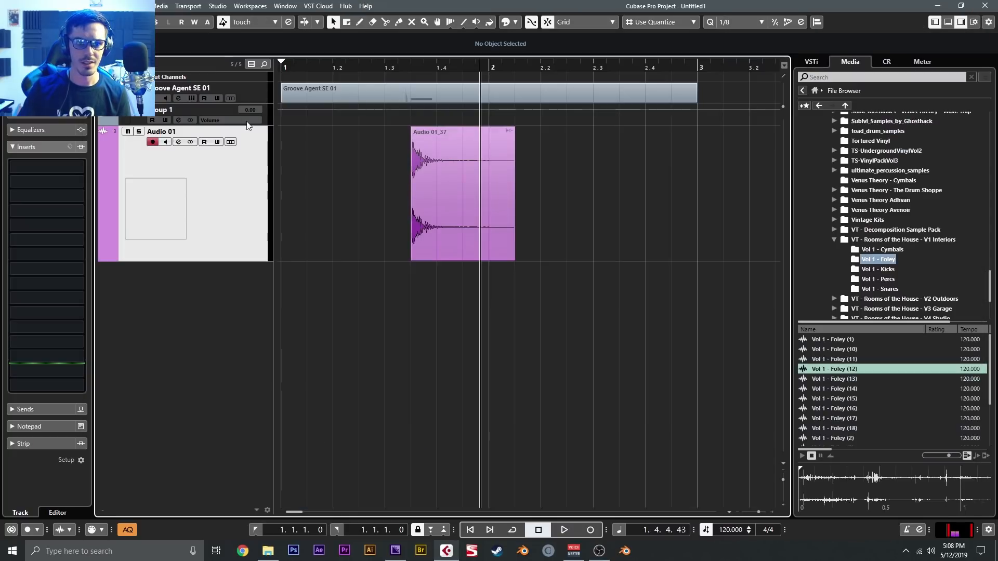
Remove the Group 1 and Audio 01 tracks, and clear Groove Agent SE 01's audio inserts and MIDI part.
{"action": "left_click", "coordinate": [264, 117], "text": "shift"}
{"action": "key", "text": "shift+Delete"}
{"action": "key", "text": "Return"}
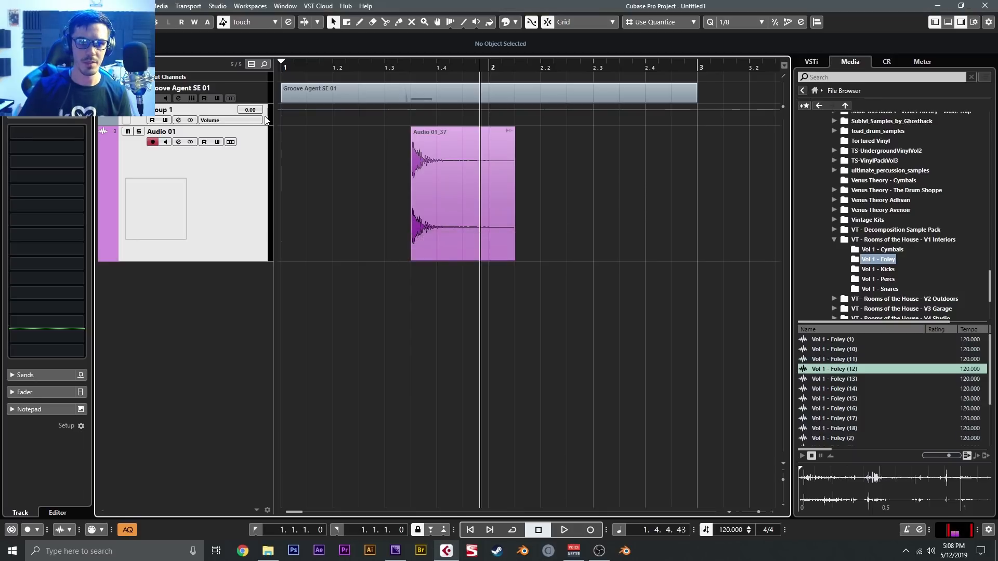
{"action": "left_click_drag", "start_coordinate": [68, 272], "coordinate": [49, 186]}
{"action": "left_click", "coordinate": [344, 95]}
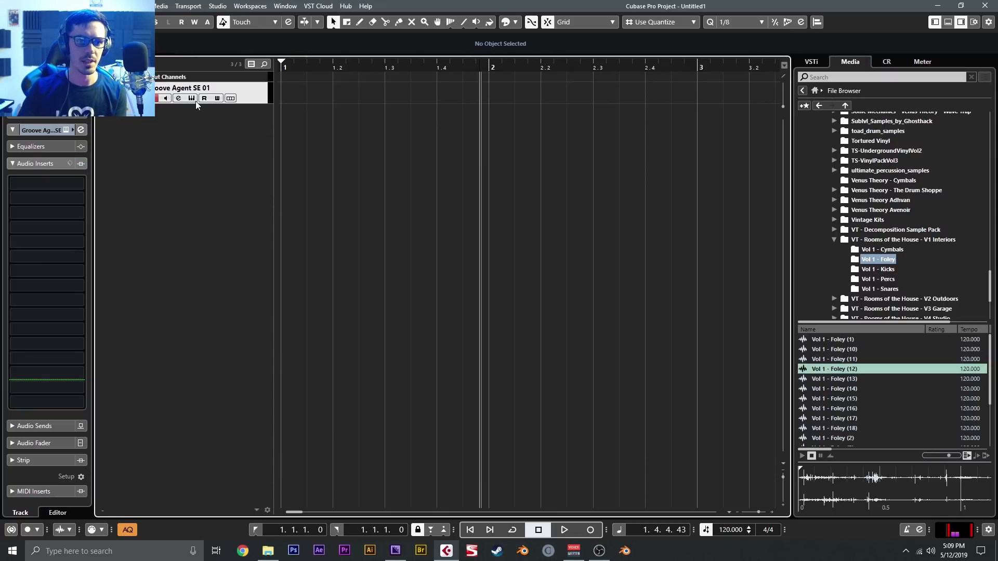
Open Groove Agent SE and delete the layered samples from pad C1.
{"action": "left_click", "coordinate": [191, 97]}
{"action": "left_click", "coordinate": [247, 389]}
{"action": "key", "text": "Delete"}
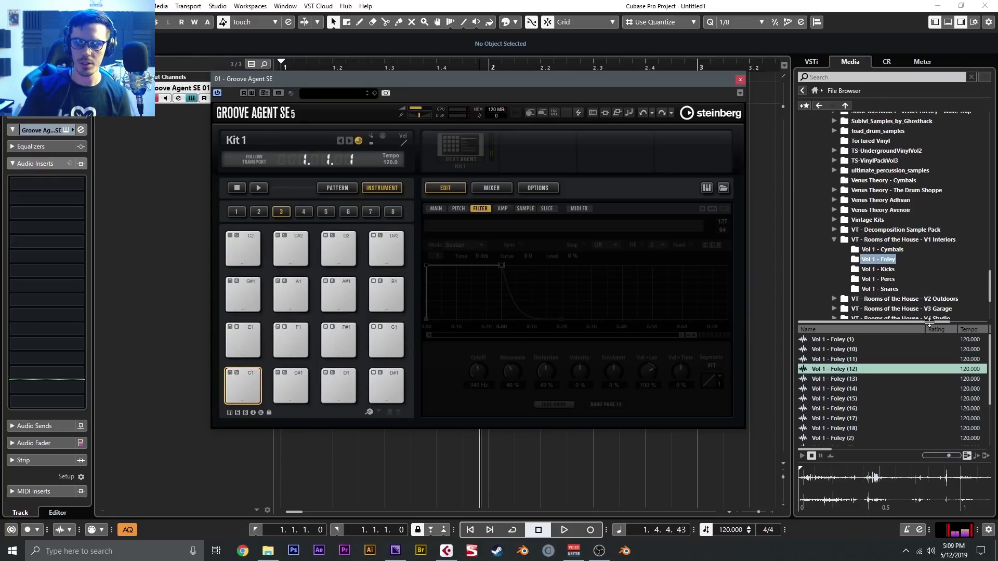
Audition hats in the Hats folder of Venus Theory - The Drum Shoppe and load VS_DS_Hat (19) onto pad C1.
{"action": "scroll", "coordinate": [909, 294], "scroll_direction": "down", "scroll_amount": 2}
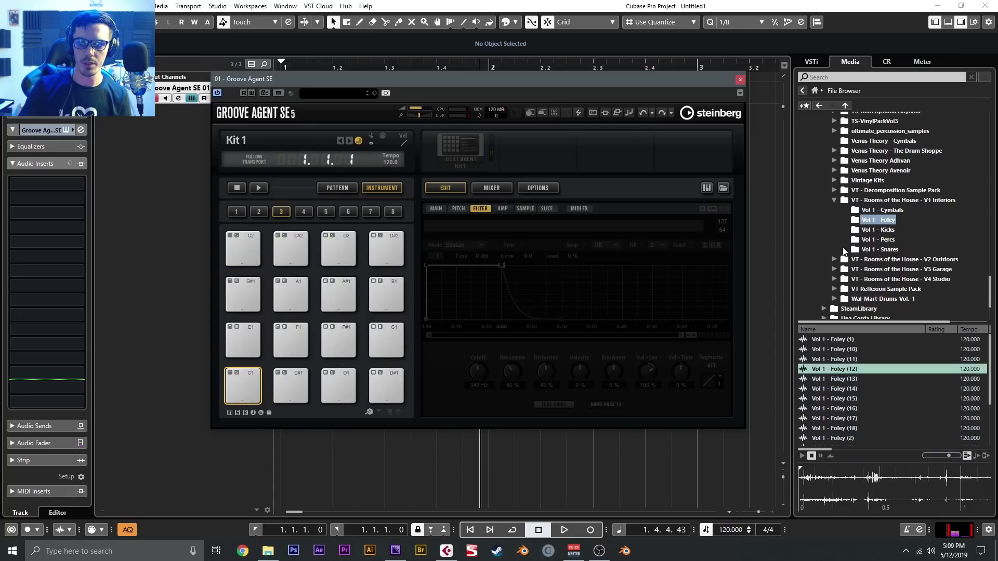
{"action": "left_click", "coordinate": [838, 150]}
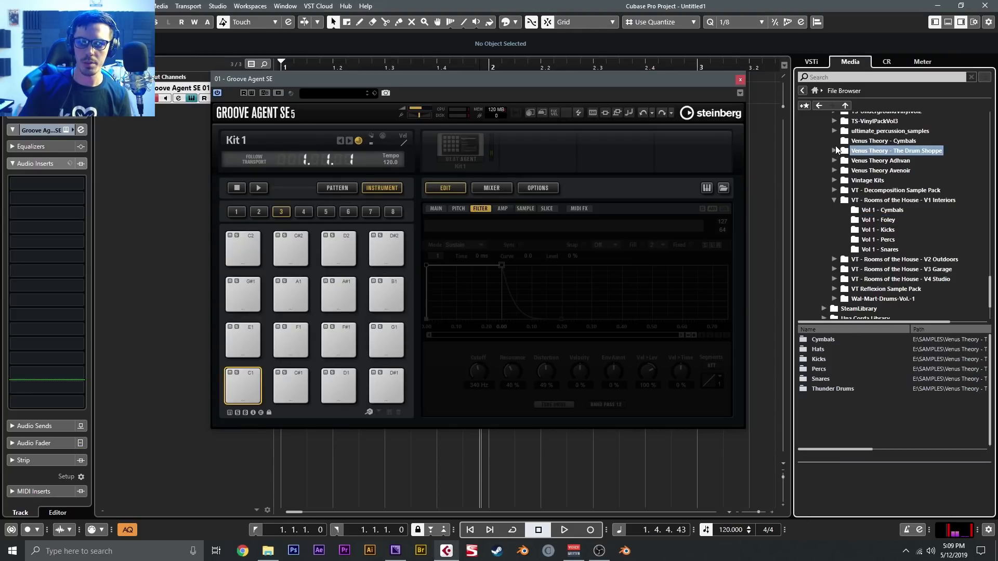
{"action": "left_click", "coordinate": [835, 150]}
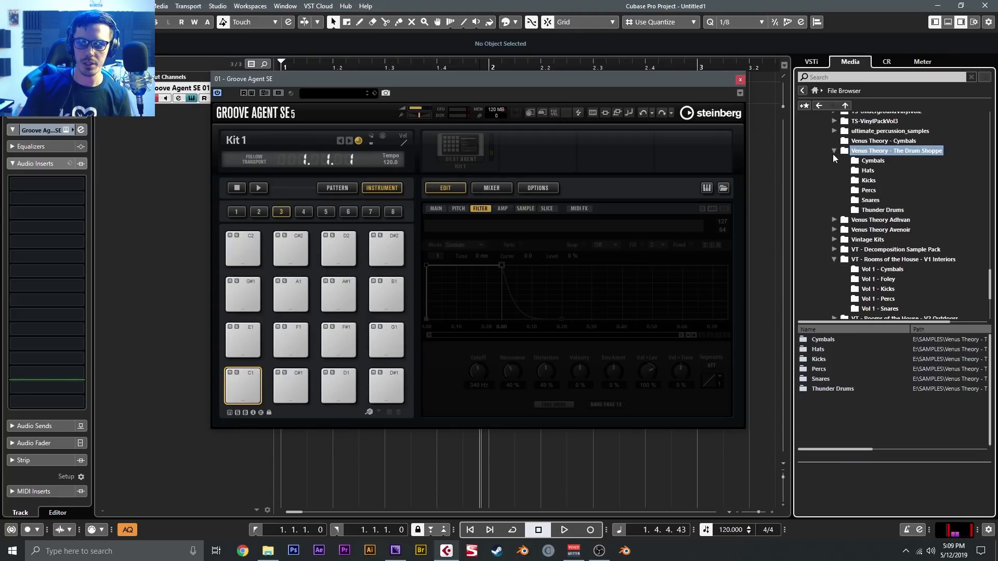
{"action": "left_click", "coordinate": [867, 171]}
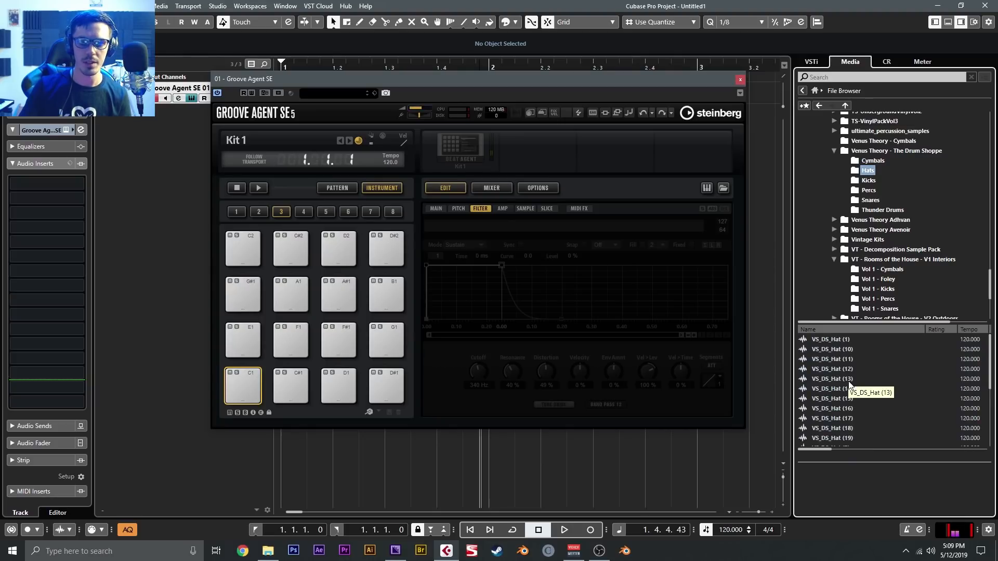
{"action": "left_click", "coordinate": [862, 380]}
{"action": "scroll", "coordinate": [851, 401], "scroll_direction": "down", "scroll_amount": 2}
{"action": "left_click", "coordinate": [849, 401]}
{"action": "scroll", "coordinate": [851, 408], "scroll_direction": "down", "scroll_amount": 3}
{"action": "left_click", "coordinate": [856, 409]}
{"action": "left_click", "coordinate": [855, 341]}
{"action": "left_click_drag", "start_coordinate": [850, 343], "coordinate": [247, 388]}
{"action": "left_click", "coordinate": [247, 388]}
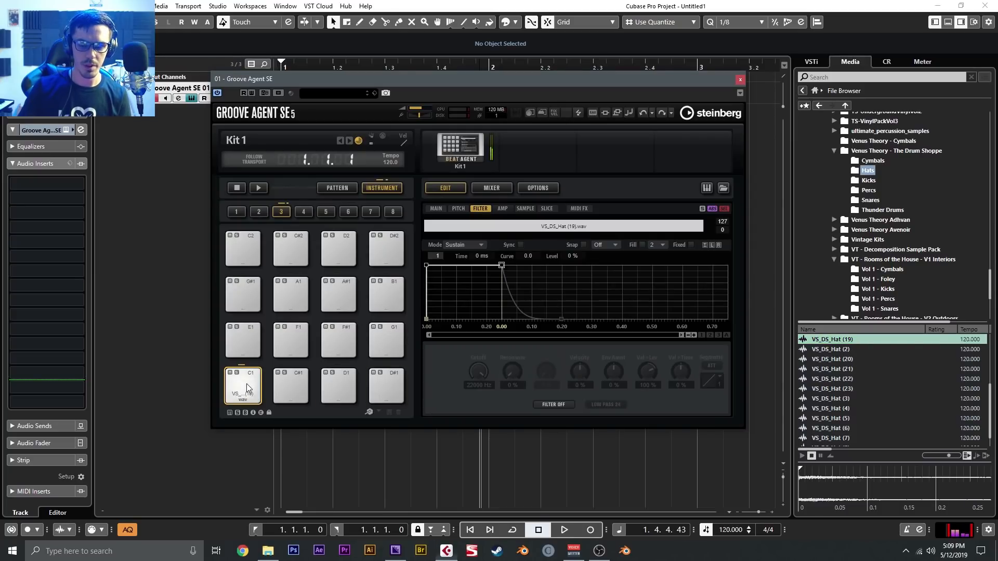
Audition the hat on pad C1 and normalize its sample within Groove Agent SE.
{"action": "left_click", "coordinate": [437, 209]}
{"action": "left_click", "coordinate": [243, 389]}
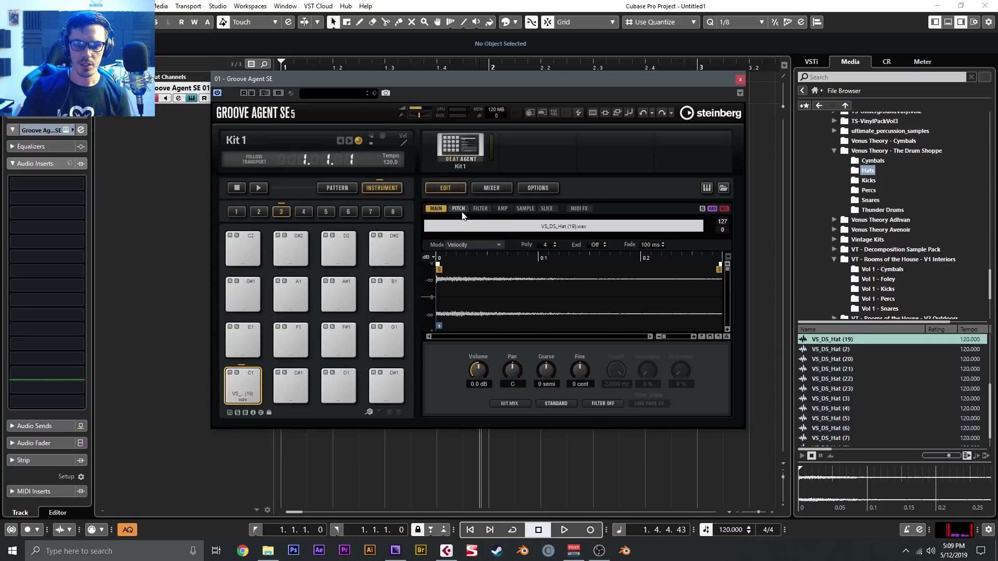
{"action": "left_click", "coordinate": [528, 209]}
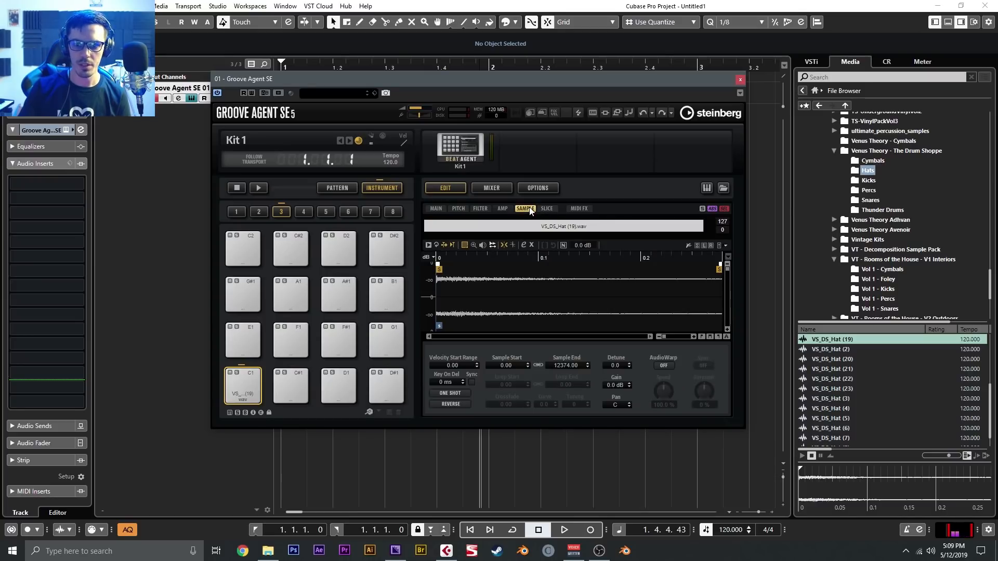
{"action": "left_click", "coordinate": [563, 246]}
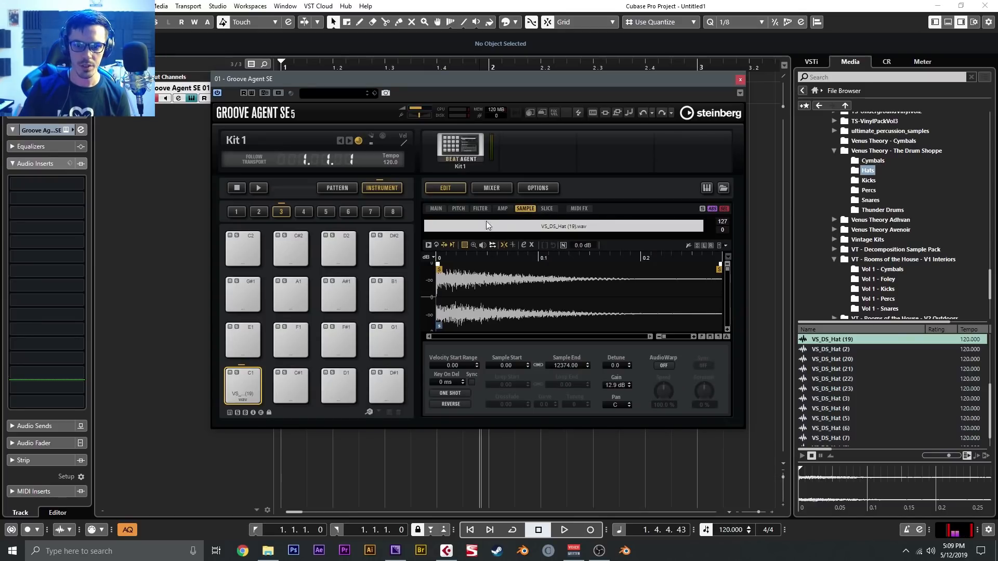
Shorten the hat's amp envelope to a 64 ms decay with curve -10.0, and raise its coarse tuning to 7 semitones.
{"action": "left_click", "coordinate": [503, 208]}
{"action": "left_click_drag", "start_coordinate": [498, 265], "coordinate": [446, 355]}
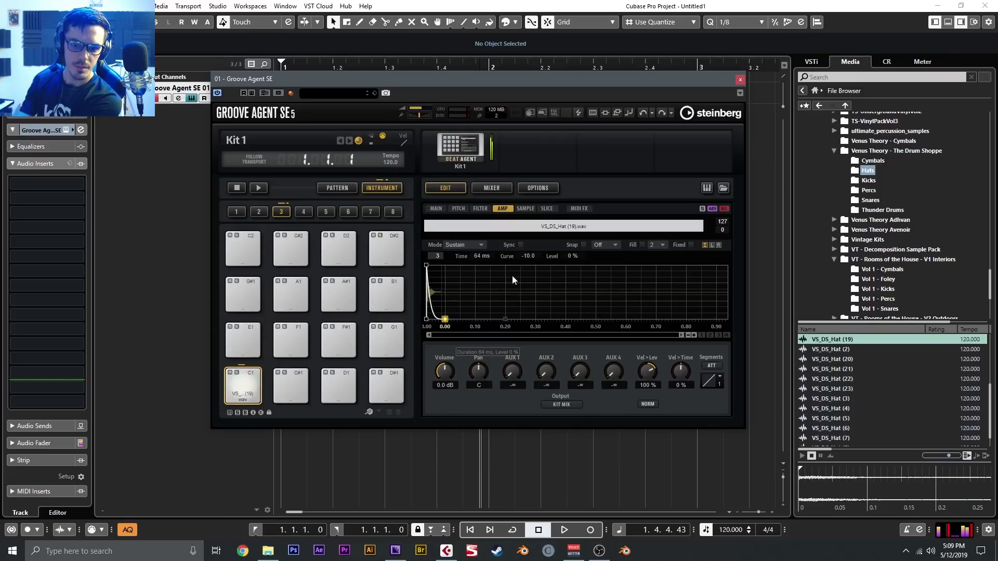
{"action": "left_click", "coordinate": [436, 209]}
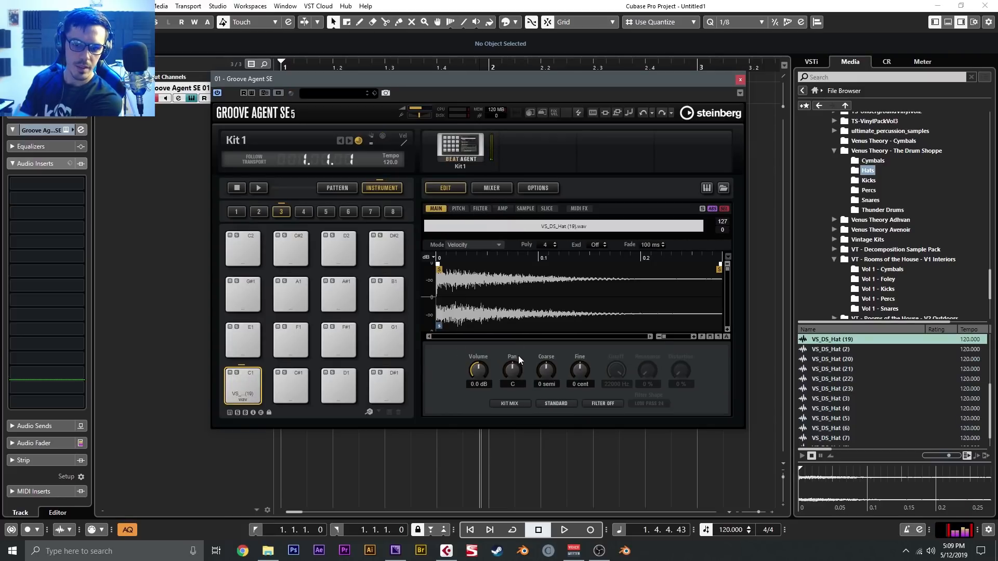
{"action": "left_click_drag", "start_coordinate": [546, 380], "coordinate": [545, 294]}
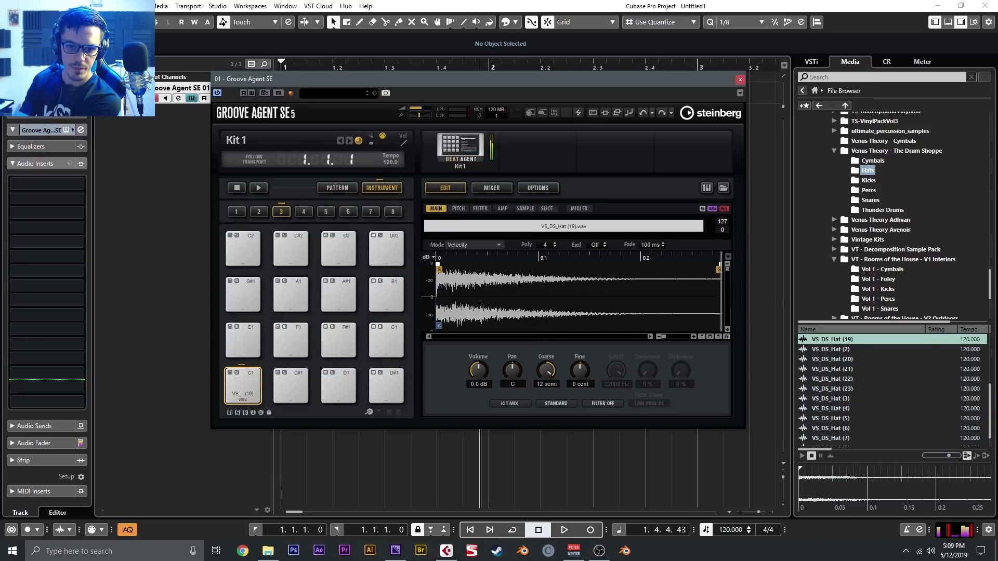
Shape the hat's pitch envelope to start high and fall to 6 % in 14 ms with curve -10.0, using envelope amount 6.97.
{"action": "left_click", "coordinate": [459, 208]}
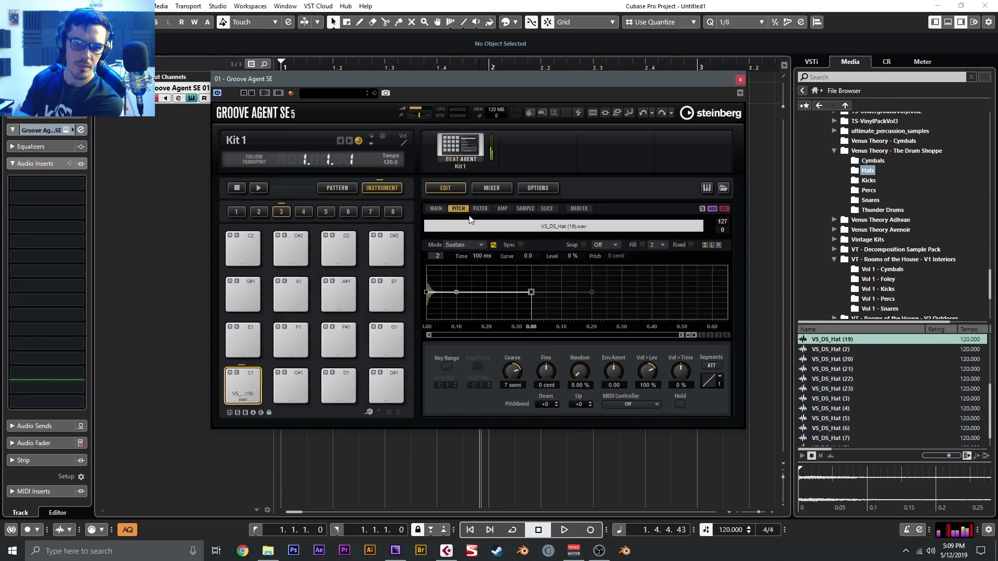
{"action": "left_click_drag", "start_coordinate": [425, 291], "coordinate": [416, 247]}
{"action": "left_click_drag", "start_coordinate": [451, 285], "coordinate": [438, 328]}
{"action": "left_click_drag", "start_coordinate": [456, 292], "coordinate": [434, 297]}
{"action": "left_click_drag", "start_coordinate": [618, 381], "coordinate": [583, 374]}
{"action": "left_click_drag", "start_coordinate": [437, 297], "coordinate": [431, 291]}
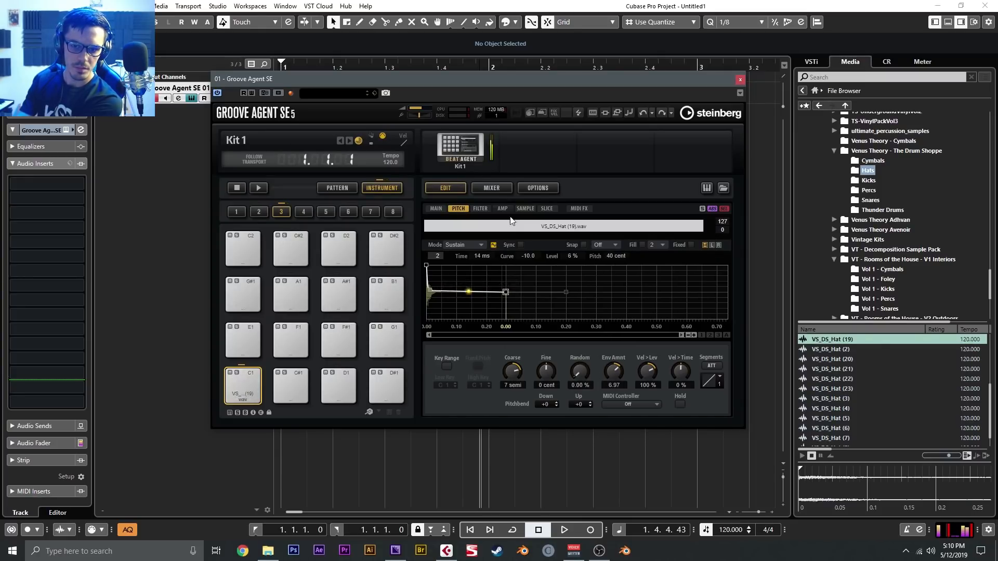
Give the hat a Tube Drive High Pass 18 filter with 6935 Hz cutoff, 41 % resonance and 39 % distortion.
{"action": "left_click", "coordinate": [481, 209]}
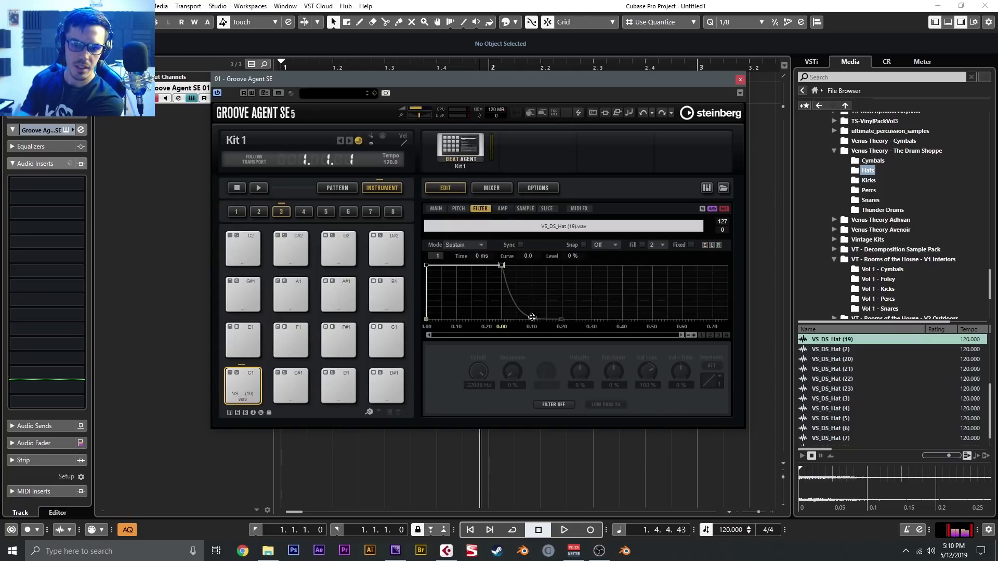
{"action": "left_click", "coordinate": [547, 406]}
{"action": "left_click", "coordinate": [573, 441]}
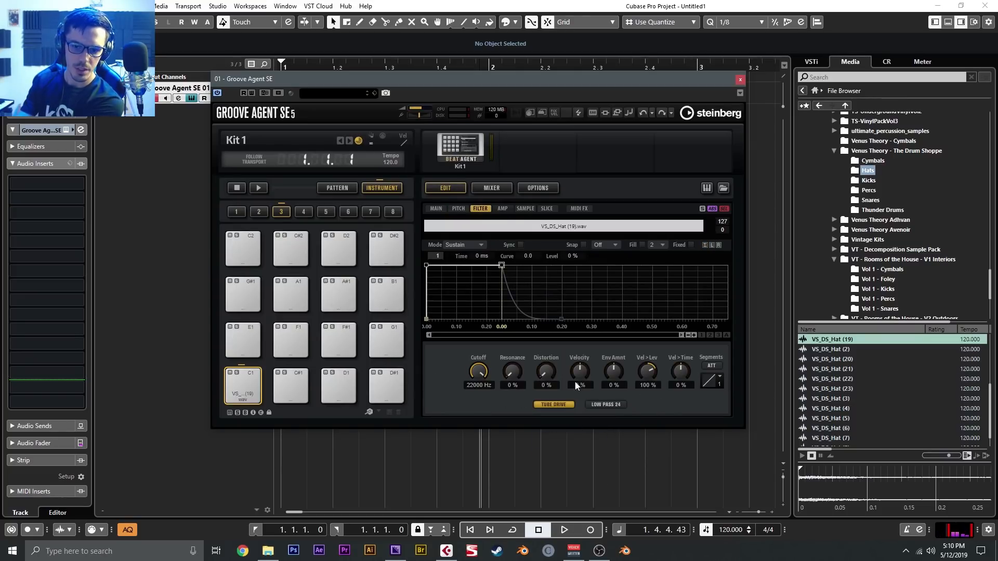
{"action": "left_click", "coordinate": [608, 408]}
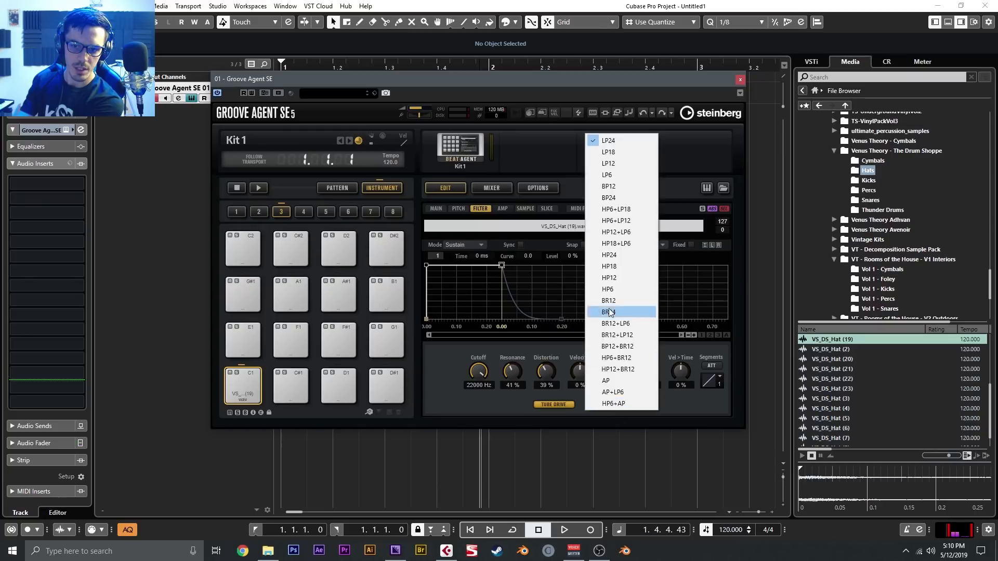
{"action": "left_click", "coordinate": [618, 266]}
{"action": "mouse_move", "coordinate": [479, 372]}
{"action": "left_mouse_down"}
{"action": "mouse_move", "coordinate": [486, 395]}
{"action": "mouse_move", "coordinate": [495, 381]}
{"action": "left_mouse_up"}
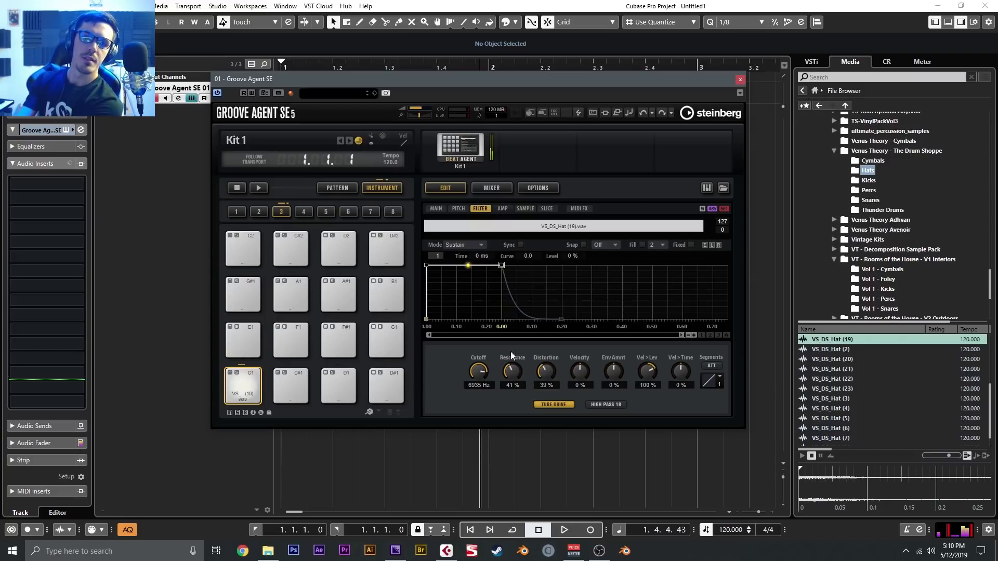
Add kHs Haas and kHs Phaser as the first two audio inserts on Groove Agent SE 01.
{"action": "left_click", "coordinate": [40, 186]}
{"action": "type", "text": "haas"}
{"action": "key", "text": "Return"}
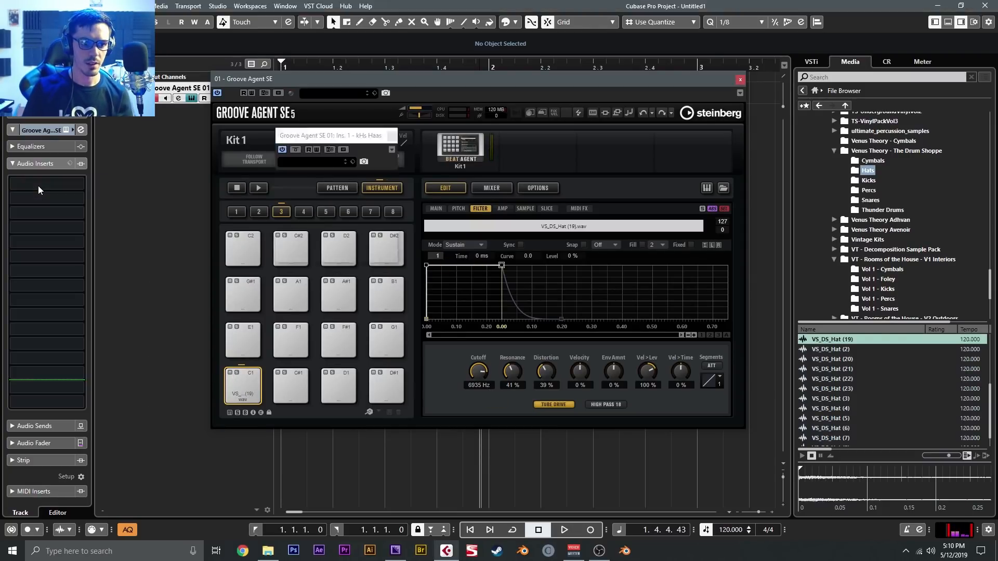
{"action": "left_click", "coordinate": [60, 196]}
{"action": "type", "text": "phas"}
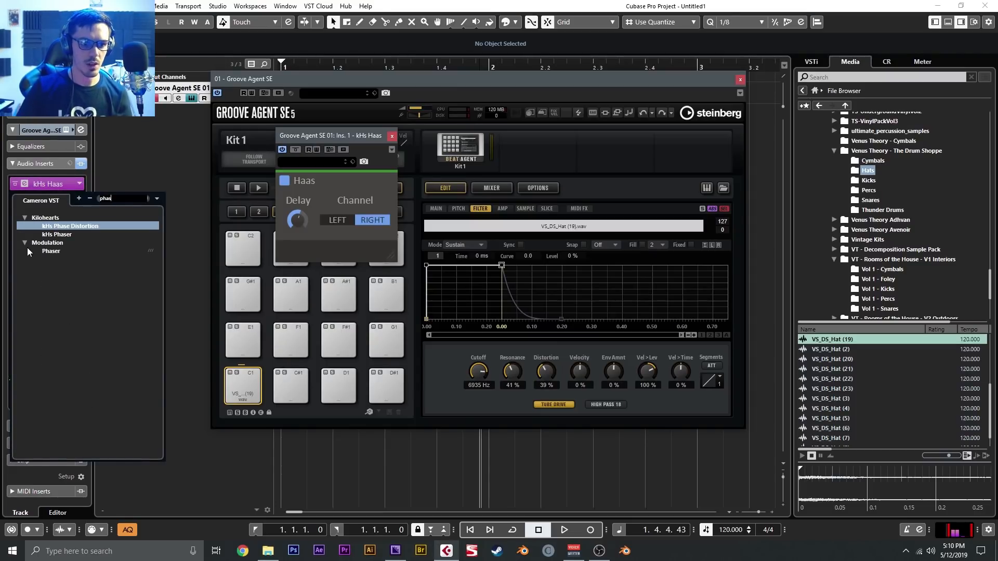
{"action": "left_click", "coordinate": [35, 236]}
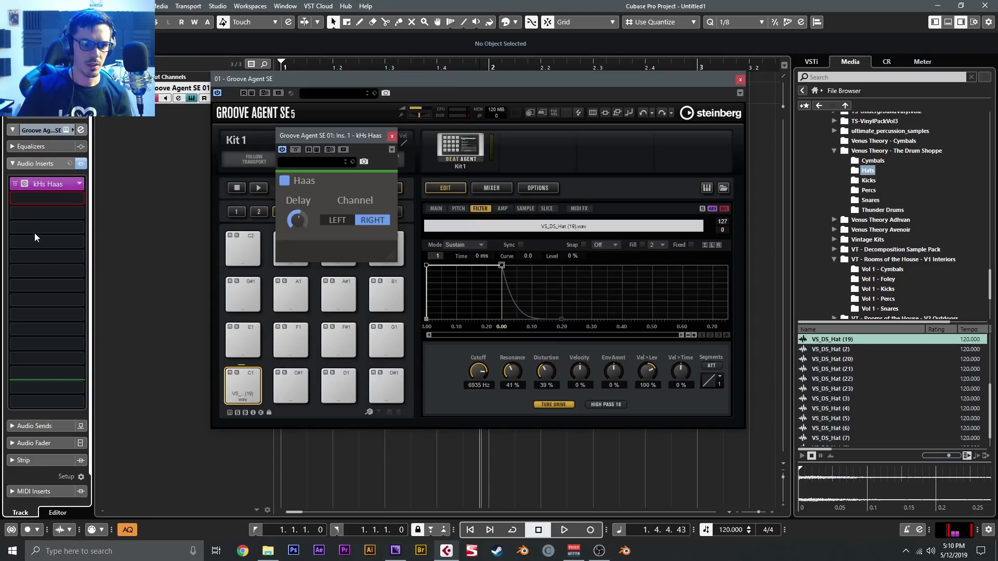
{"action": "left_click", "coordinate": [44, 211]}
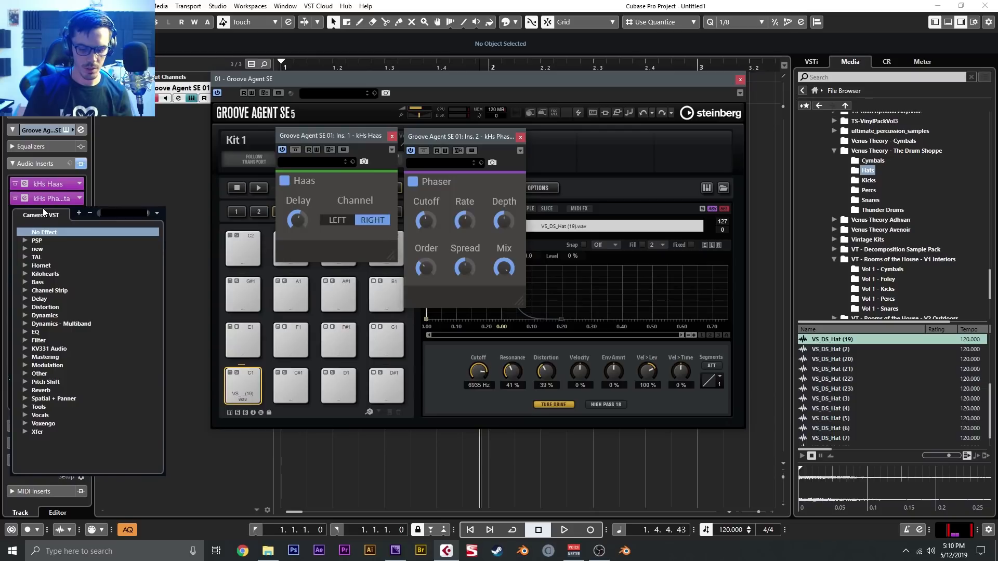
{"action": "type", "text": "limiter"}
{"action": "key", "text": "Return"}
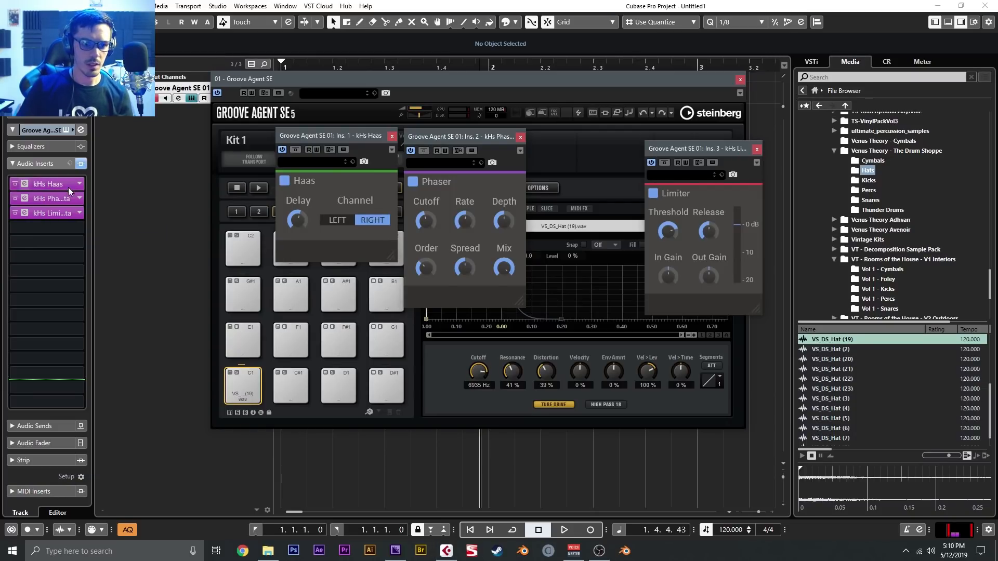
{"action": "left_click_drag", "start_coordinate": [43, 214], "coordinate": [44, 225]}
Add kHs Gain as the third audio insert, adjust its gain, and close the insert plug-in windows.
{"action": "left_click", "coordinate": [42, 214]}
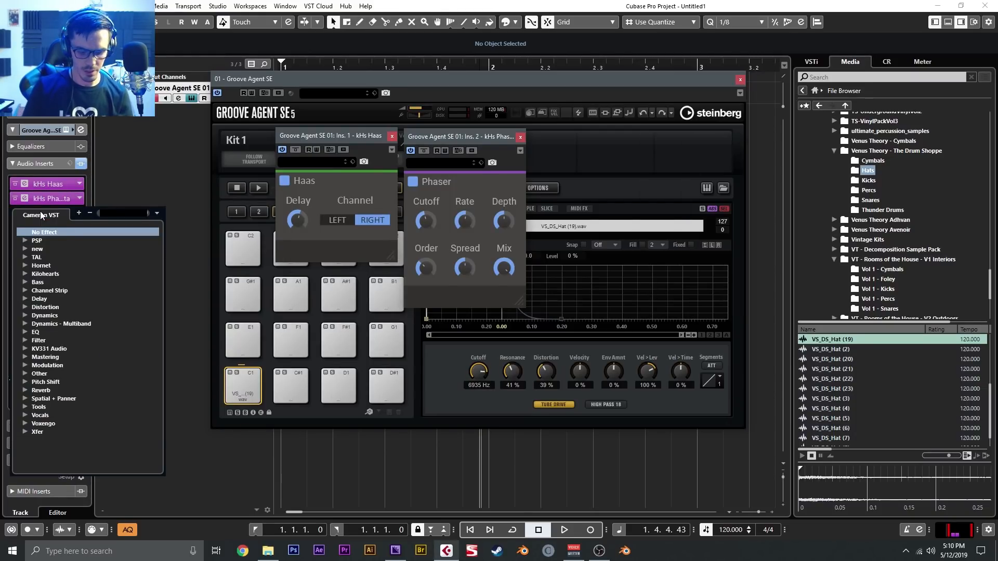
{"action": "type", "text": "gain"}
{"action": "key", "text": "Return"}
{"action": "left_click_drag", "start_coordinate": [355, 291], "coordinate": [357, 249]}
{"action": "left_click", "coordinate": [410, 217]}
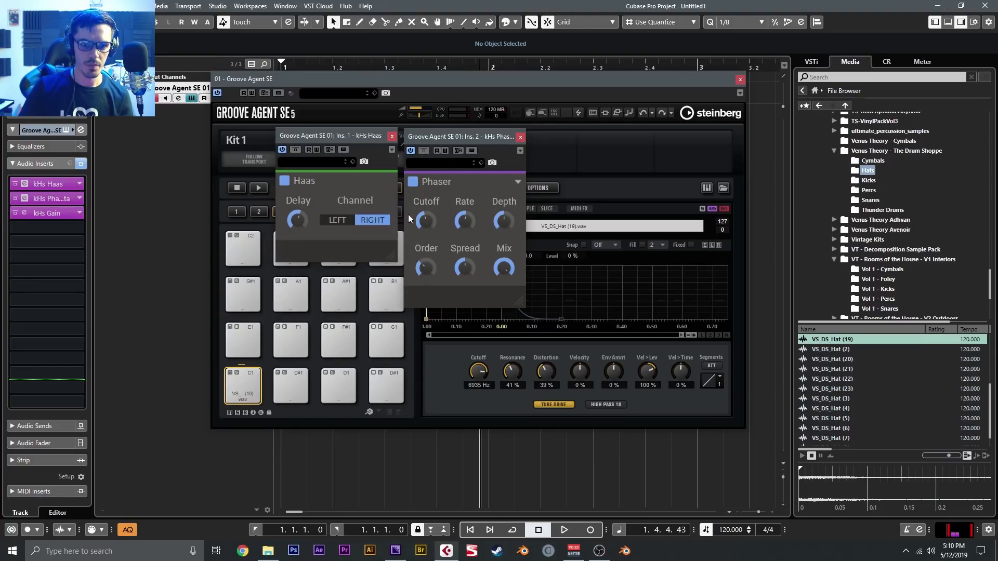
{"action": "left_click", "coordinate": [392, 137]}
{"action": "left_click", "coordinate": [521, 137]}
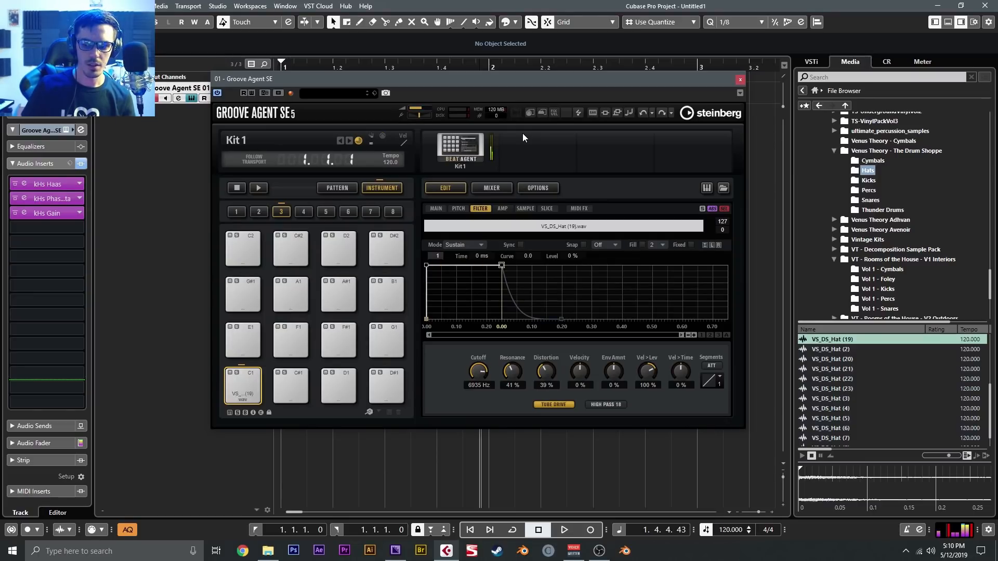
{"action": "left_click_drag", "start_coordinate": [479, 77], "coordinate": [560, 117]}
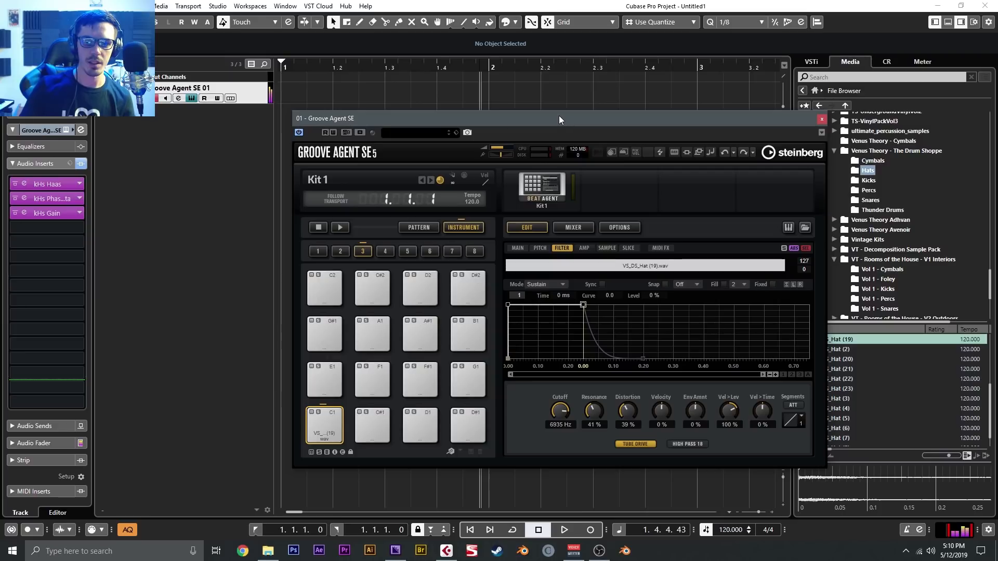
Remove the kHs Haas, kHs Phaser and kHs Gain inserts from the Groove Agent SE 01 track.
{"action": "mouse_move", "coordinate": [47, 213]}
{"action": "left_mouse_down"}
{"action": "mouse_move", "coordinate": [36, 223]}
{"action": "mouse_move", "coordinate": [43, 203]}
{"action": "left_mouse_up"}
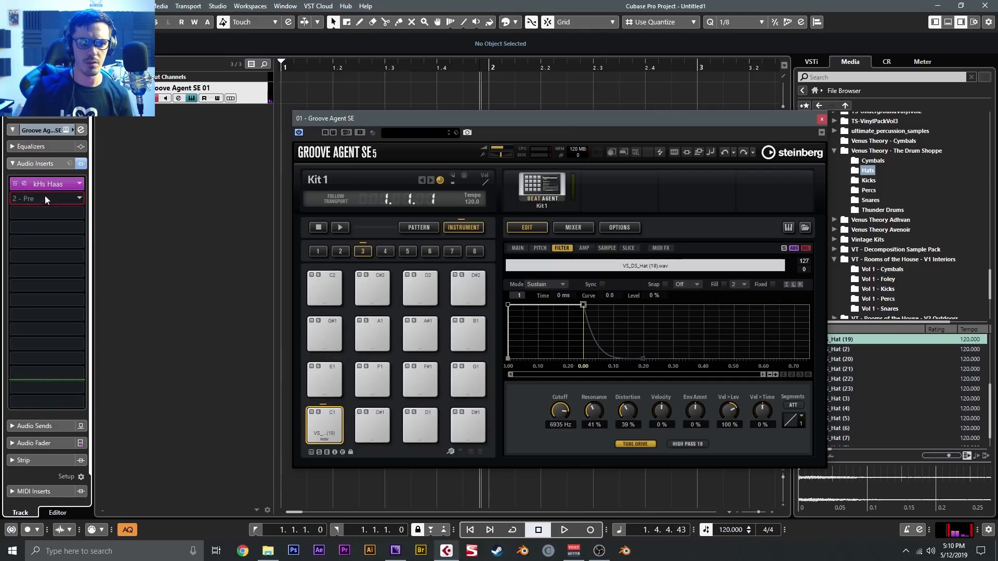
{"action": "left_click_drag", "start_coordinate": [505, 122], "coordinate": [377, 136]}
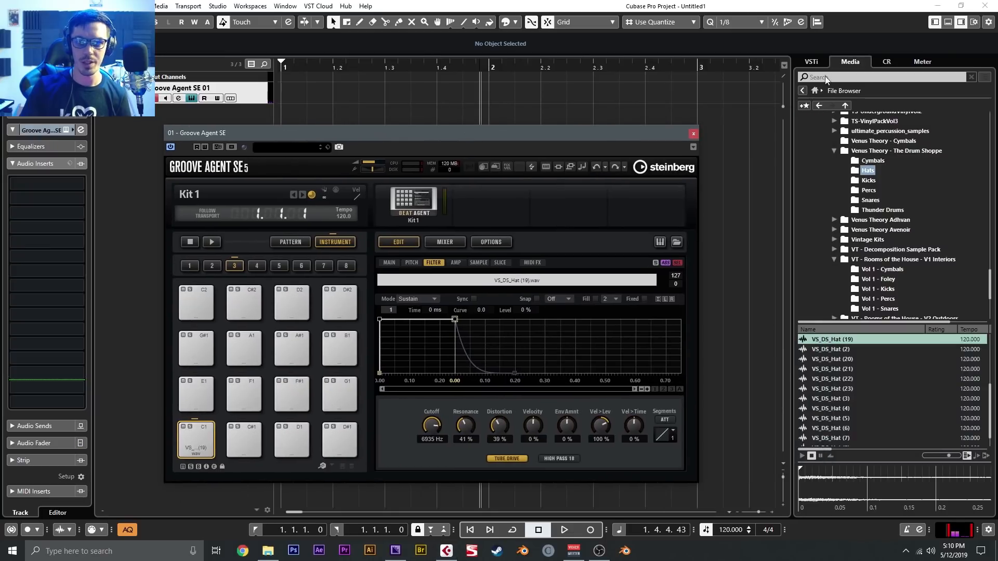
Lengthen the decay of the hat's amp envelope and set its attack time to 34 ms.
{"action": "left_click", "coordinate": [811, 61]}
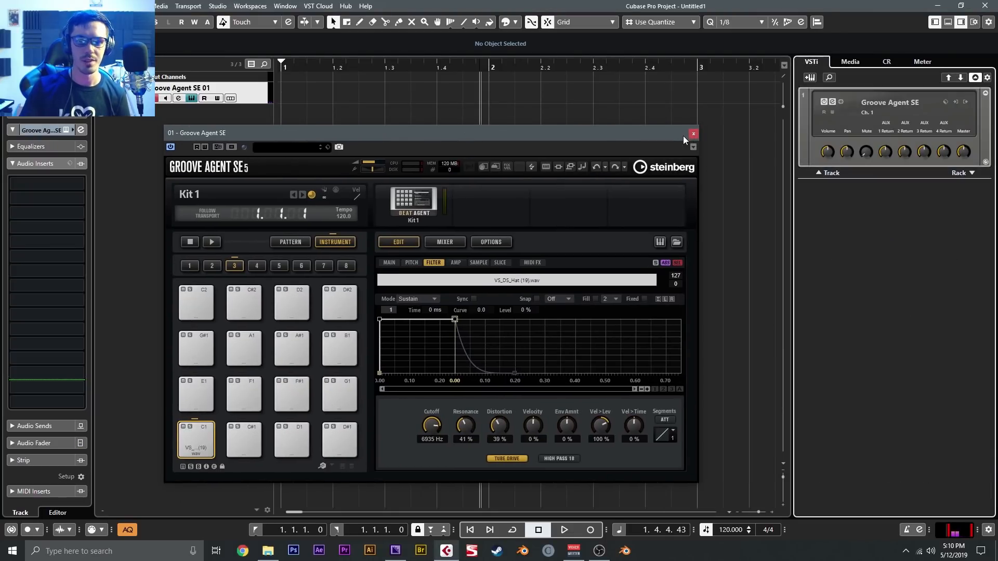
{"action": "left_click", "coordinate": [456, 263]}
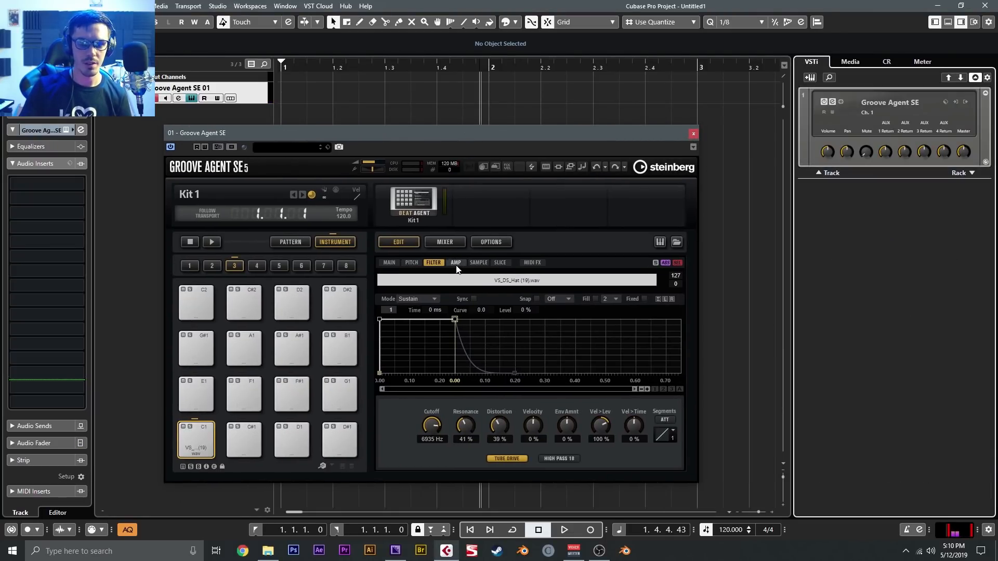
{"action": "left_click_drag", "start_coordinate": [399, 373], "coordinate": [438, 391]}
{"action": "left_click_drag", "start_coordinate": [380, 319], "coordinate": [391, 320]}
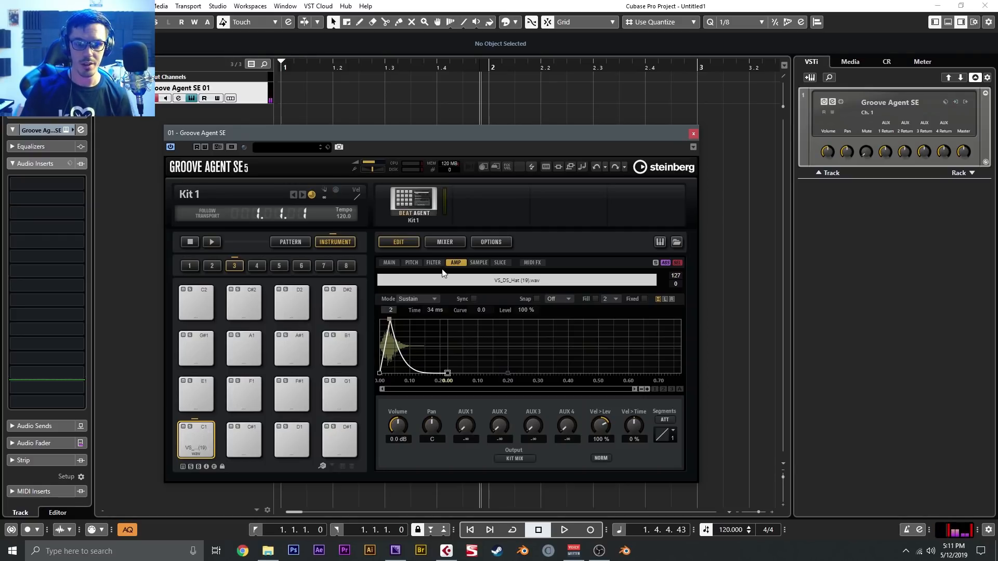
Try the Vintage playback quality on the hat sample.
{"action": "left_click", "coordinate": [388, 262]}
{"action": "left_click", "coordinate": [527, 458]}
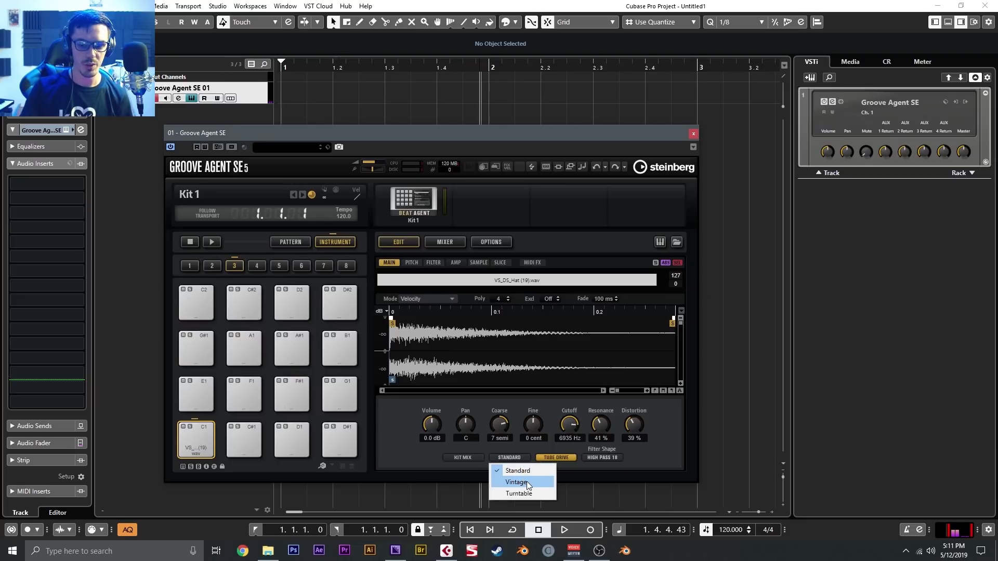
{"action": "left_click", "coordinate": [526, 482]}
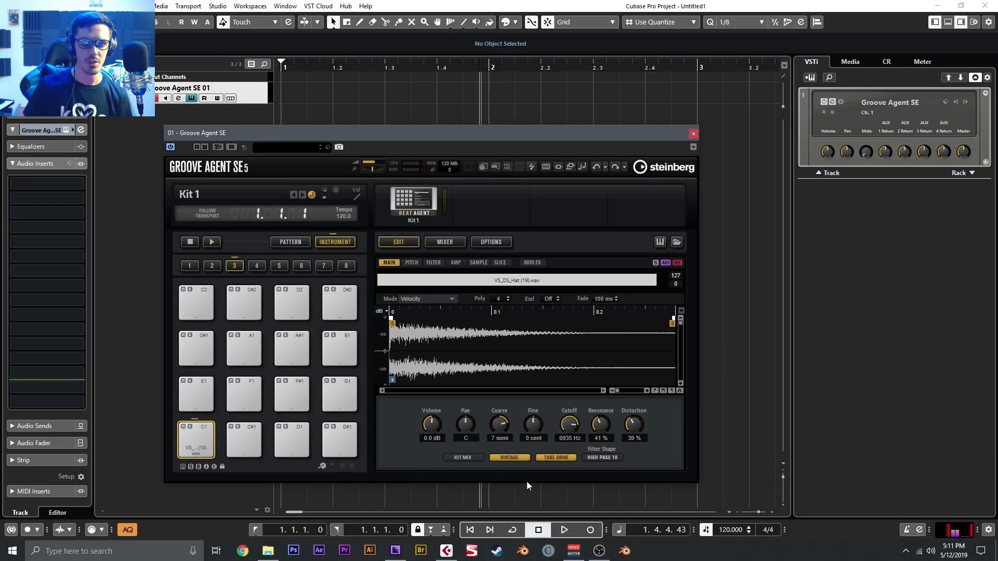
{"action": "left_click", "coordinate": [505, 458]}
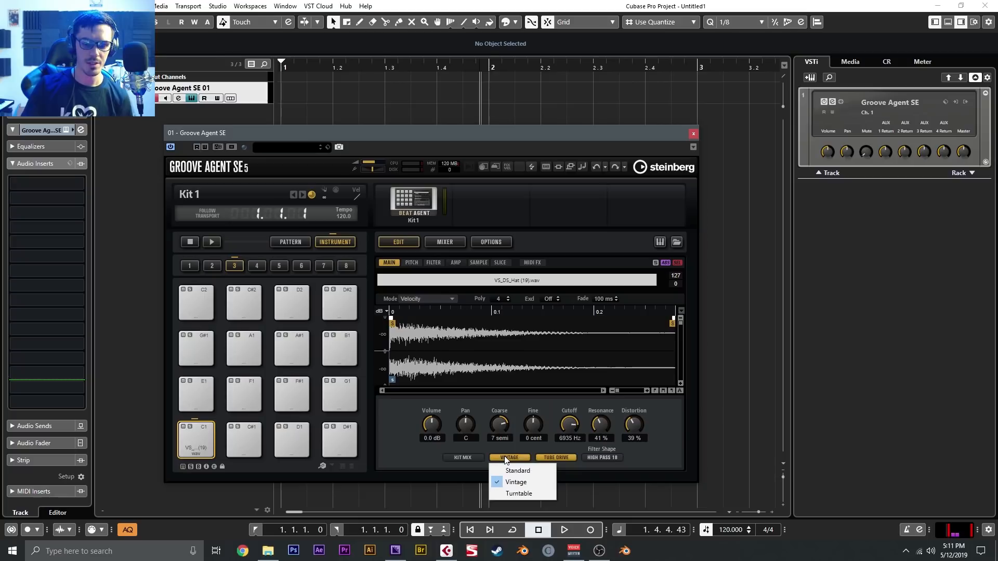
{"action": "left_click", "coordinate": [518, 483]}
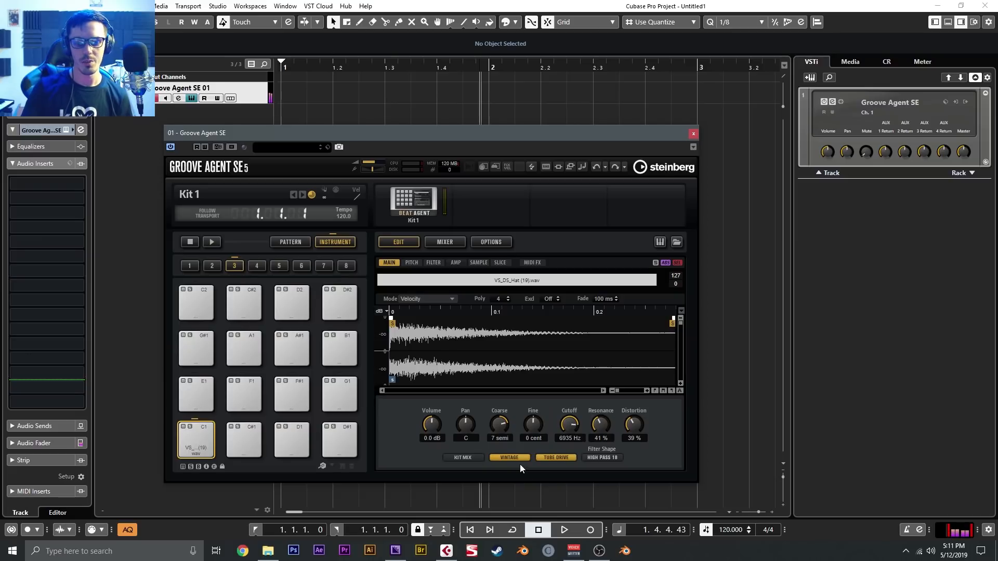
Try the Turntable playback quality on the hat sample and return it to Standard.
{"action": "left_click", "coordinate": [519, 458]}
{"action": "left_click", "coordinate": [524, 486]}
{"action": "left_click", "coordinate": [521, 465]}
{"action": "left_click", "coordinate": [508, 497]}
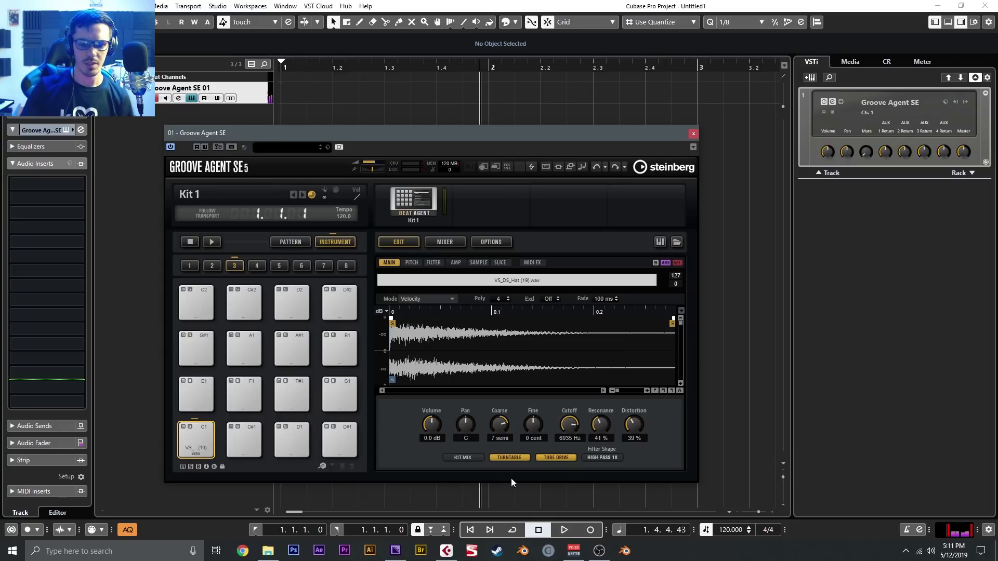
{"action": "left_click", "coordinate": [510, 459]}
{"action": "left_click", "coordinate": [520, 467]}
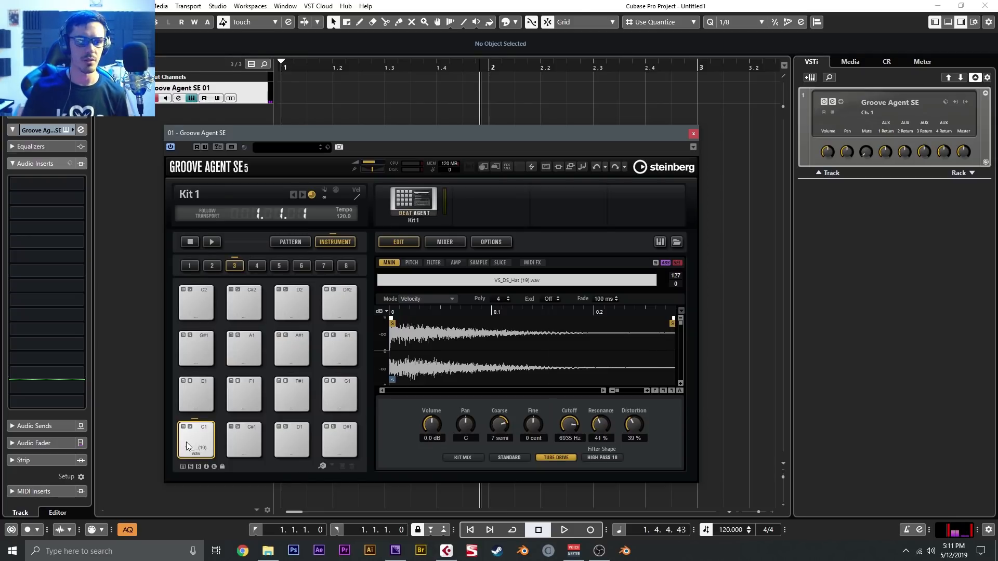
Close the Groove Agent SE window and delete the Groove Agent SE 01 track.
{"action": "left_click", "coordinate": [693, 134]}
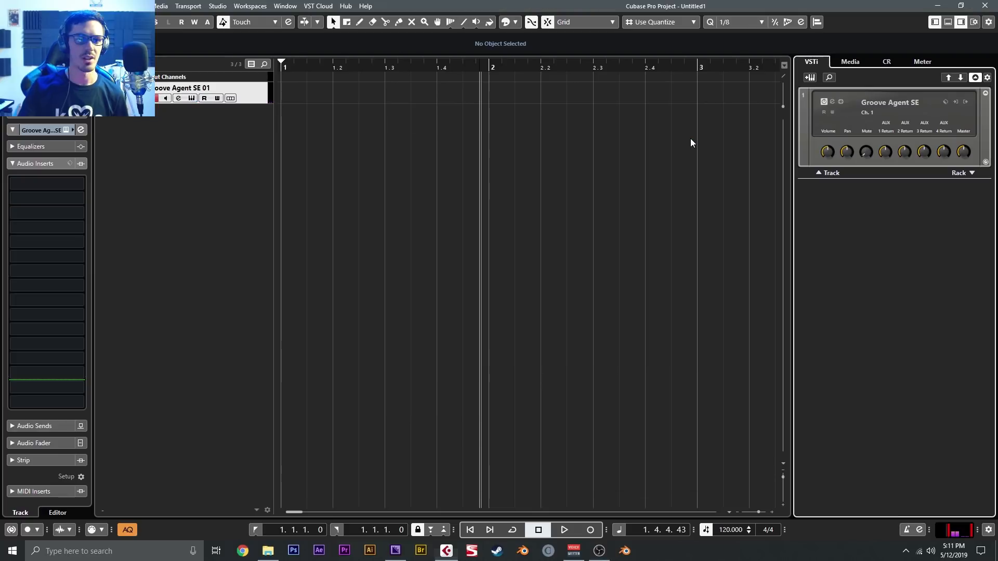
{"action": "key", "text": "Delete"}
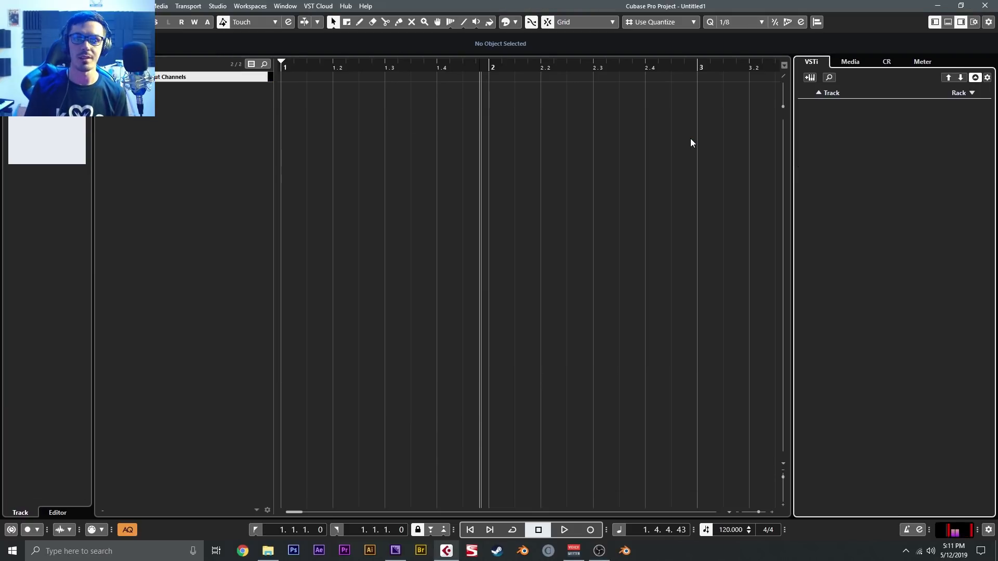